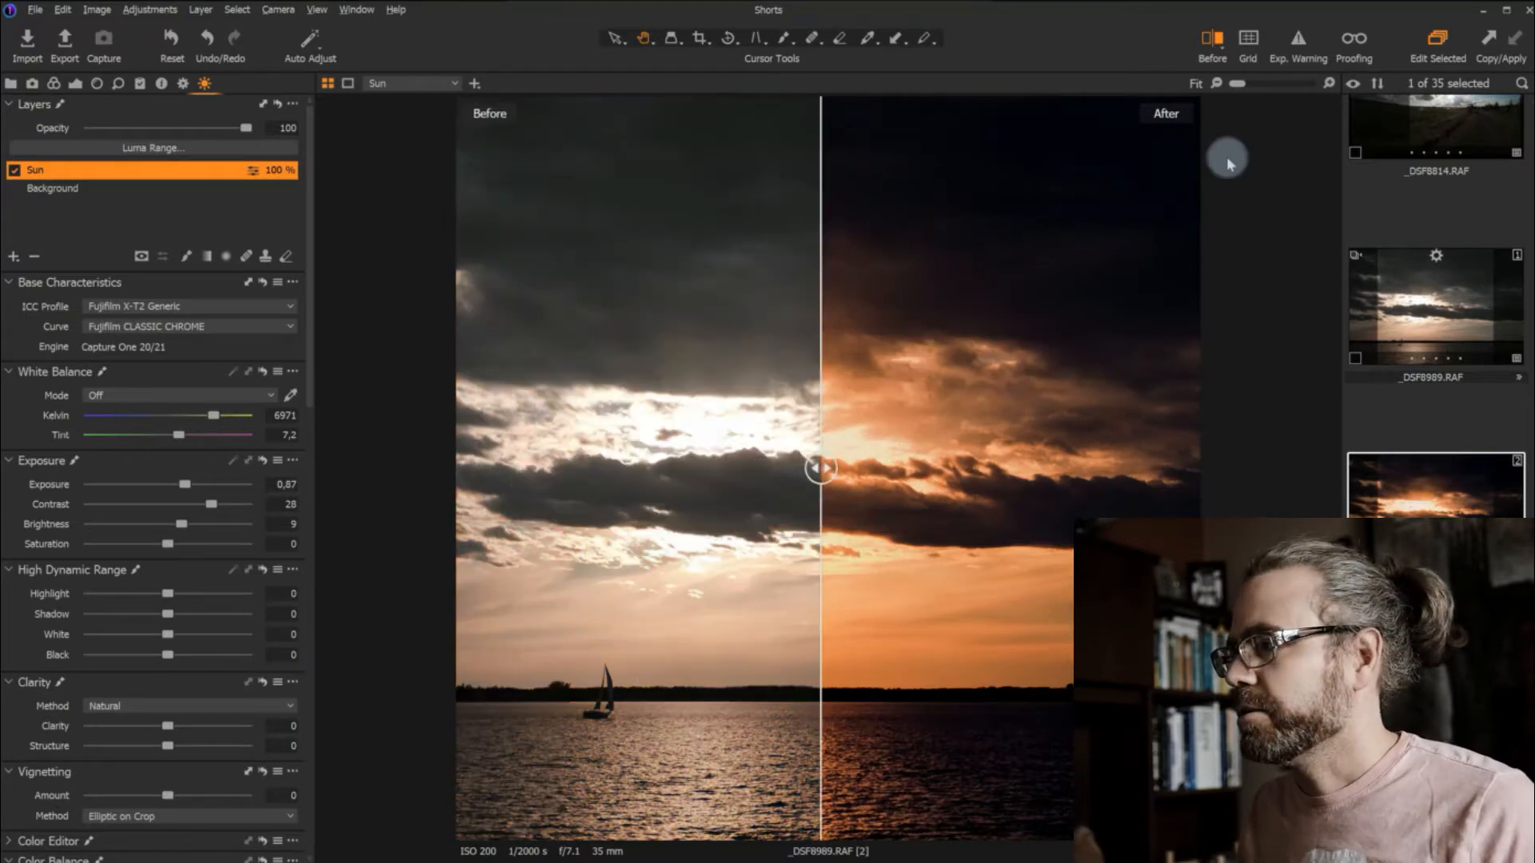
# Turn off the before/after comparison and select the Background layer for editing
pyautogui.click(1212, 38)
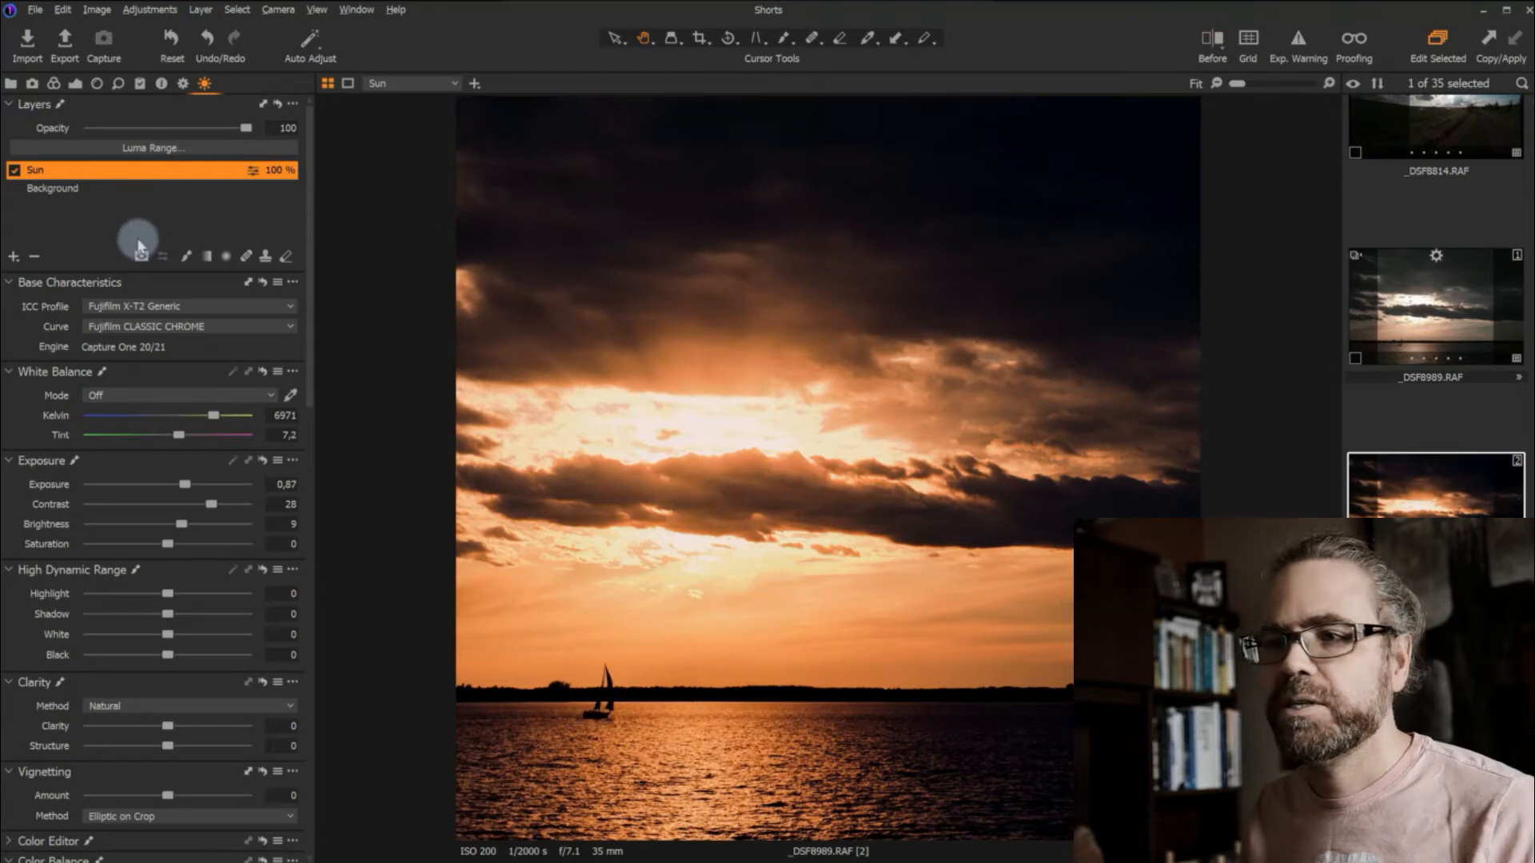
pyautogui.click(84, 188)
# Review the Background layer's adjustments, from base characteristics and white balance down to clarity, color balance and curve
pyautogui.scroll(-5, 205, 316)
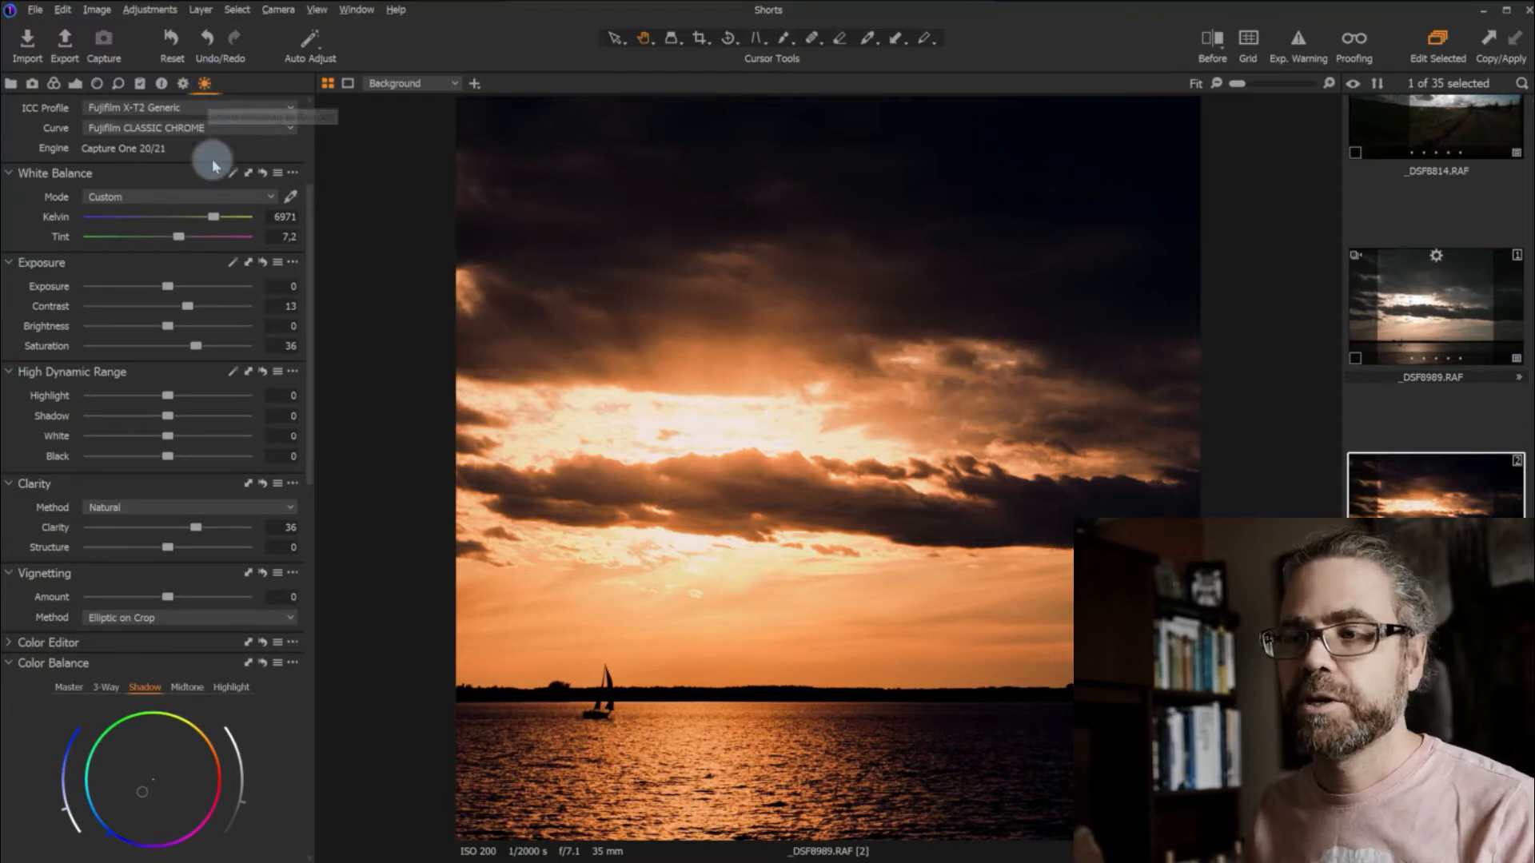
pyautogui.scroll(-4, 199, 198)
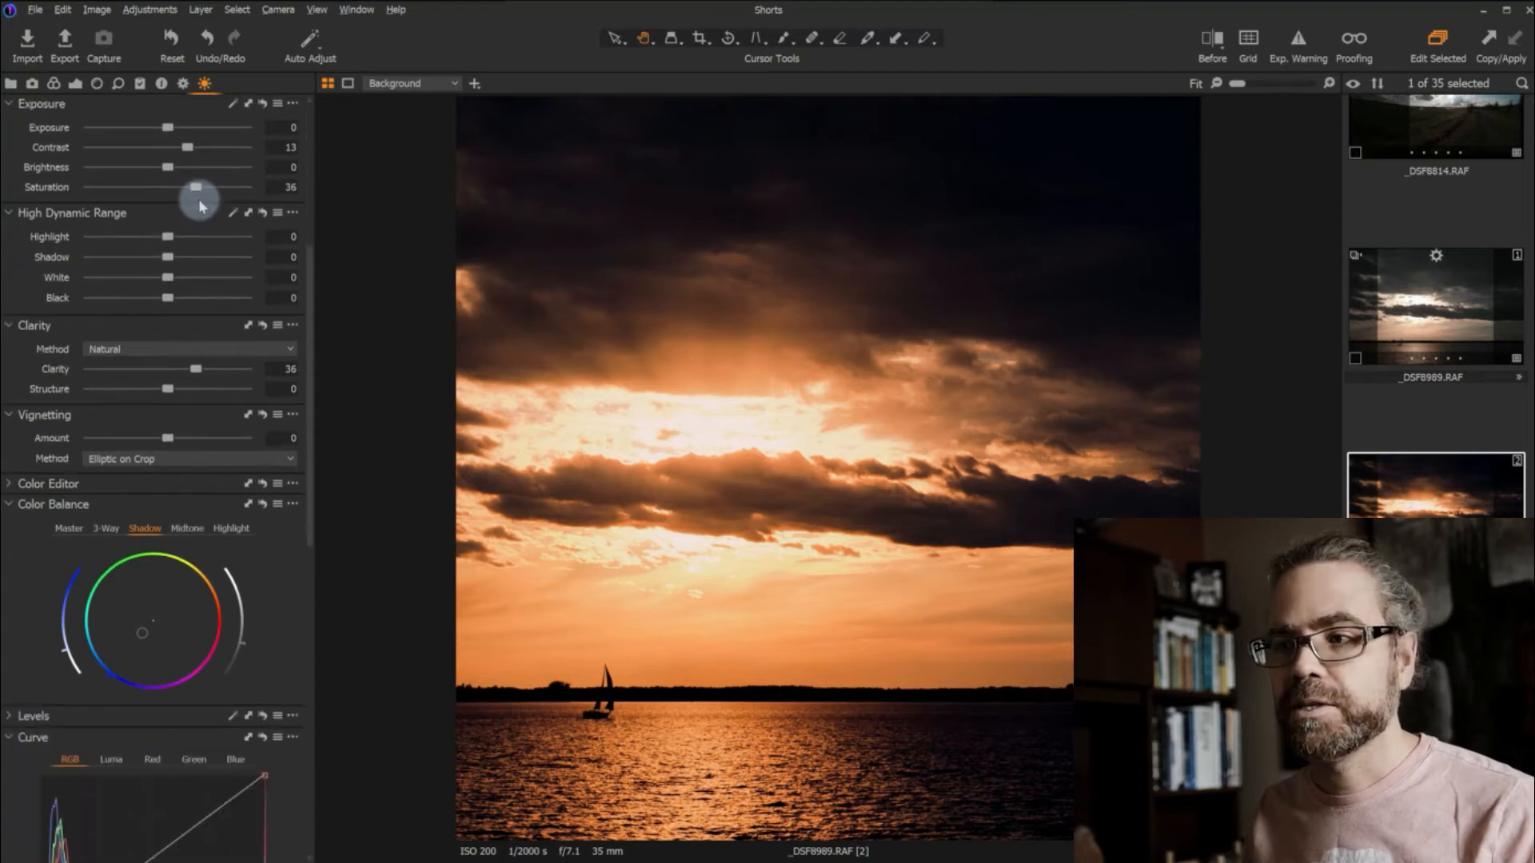
pyautogui.scroll(5, 198, 198)
pyautogui.scroll(-1, 168, 136)
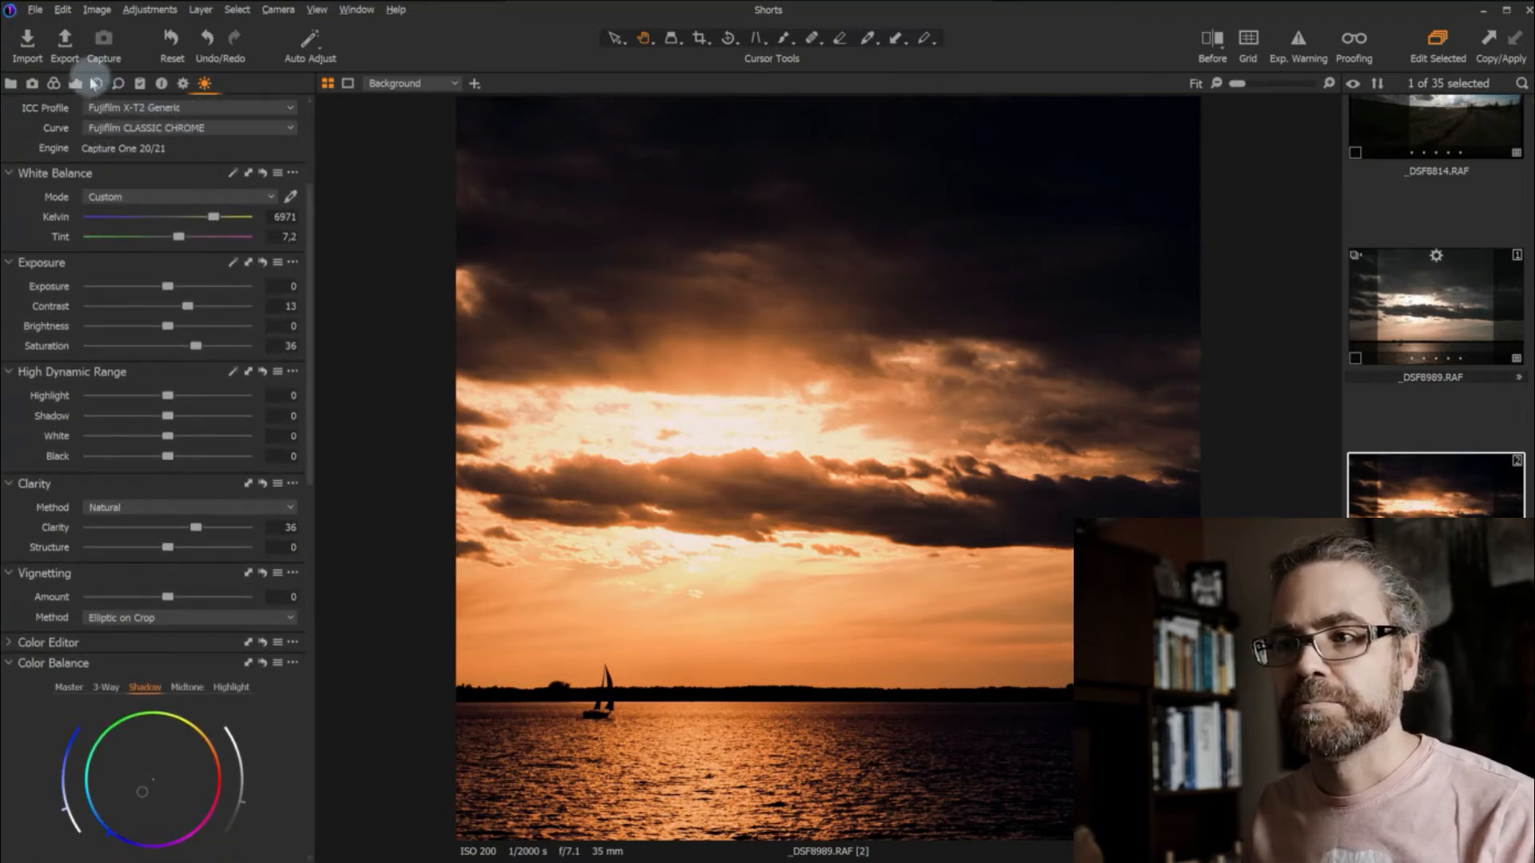
pyautogui.scroll(1, 177, 164)
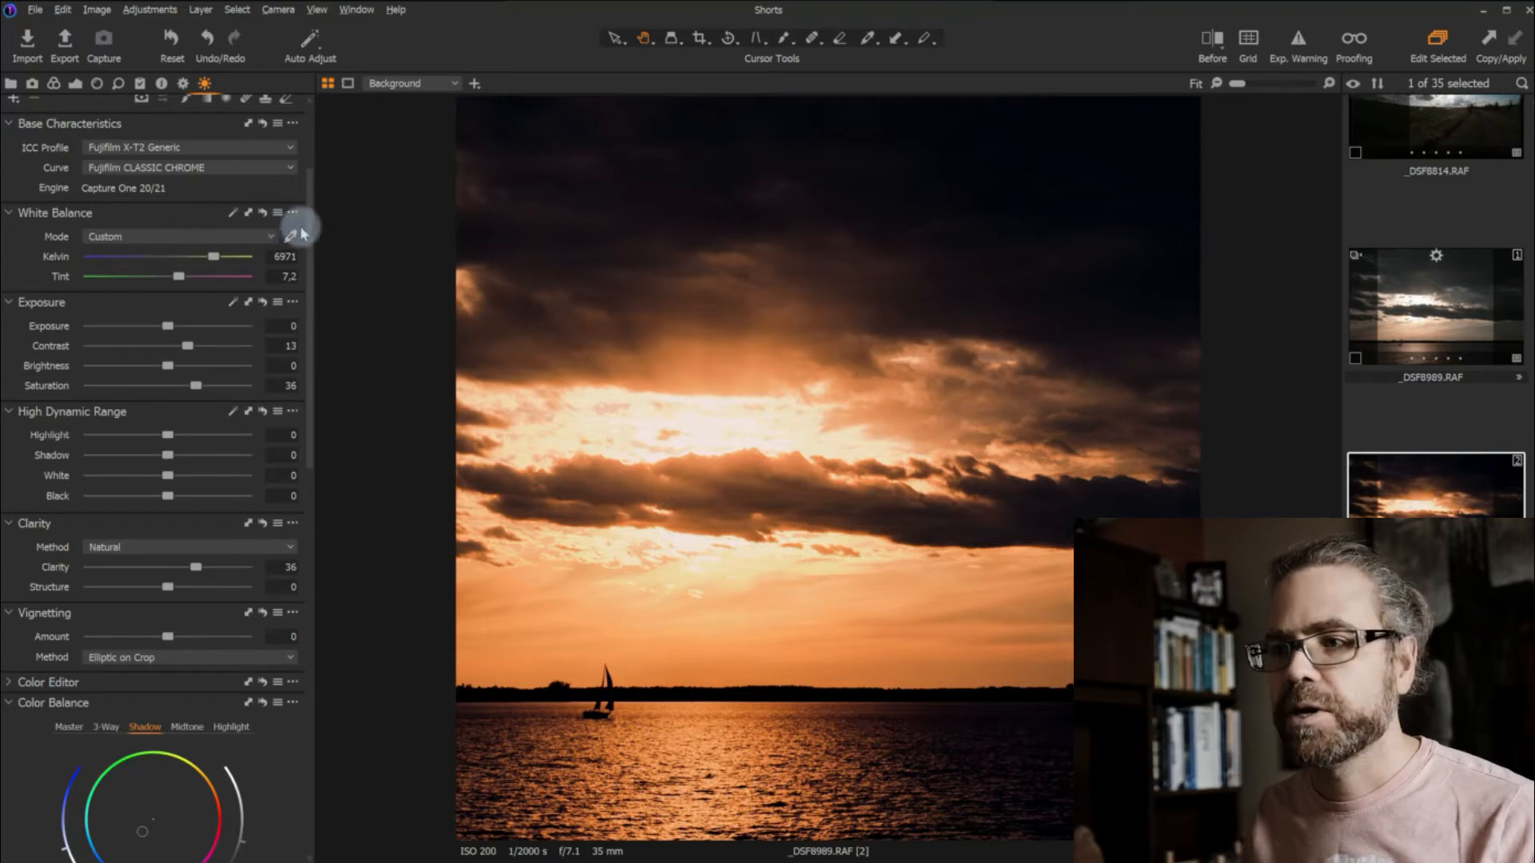
pyautogui.scroll(1, 189, 247)
pyautogui.scroll(-10, 183, 244)
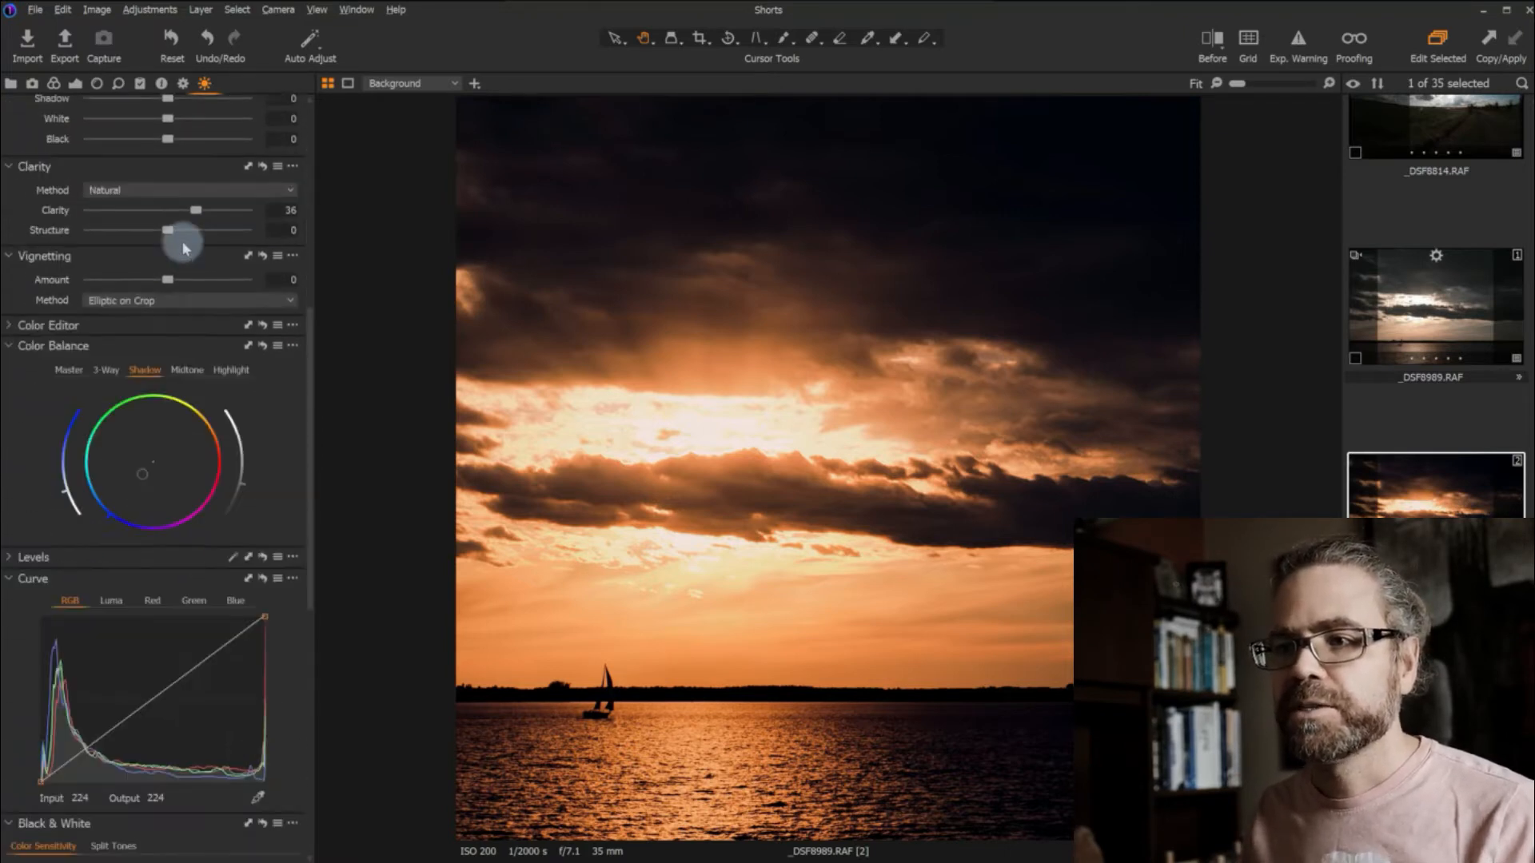
pyautogui.scroll(-5, 182, 244)
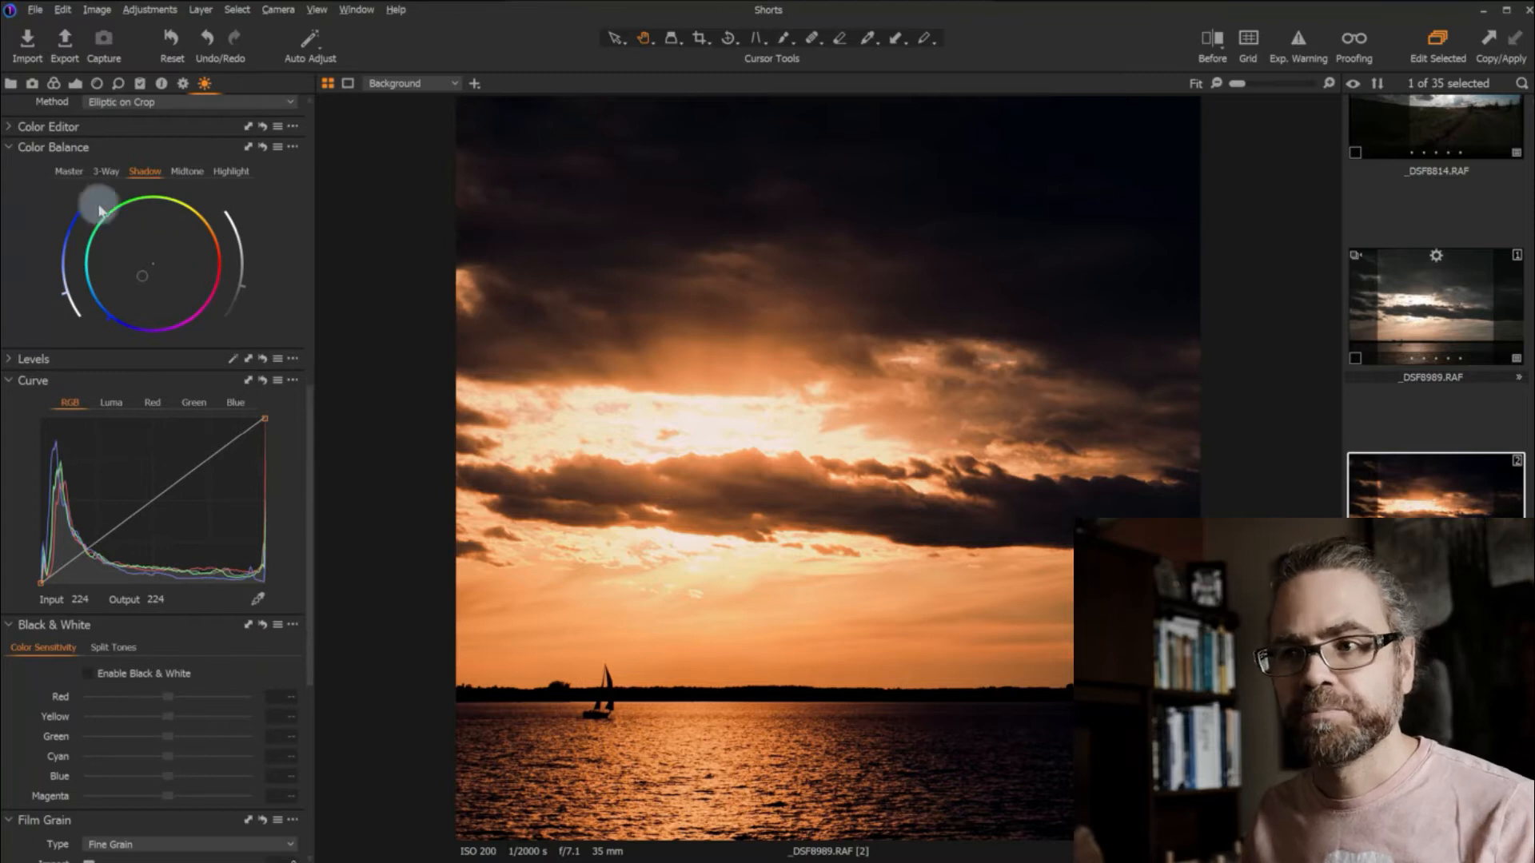
pyautogui.scroll(5, 175, 232)
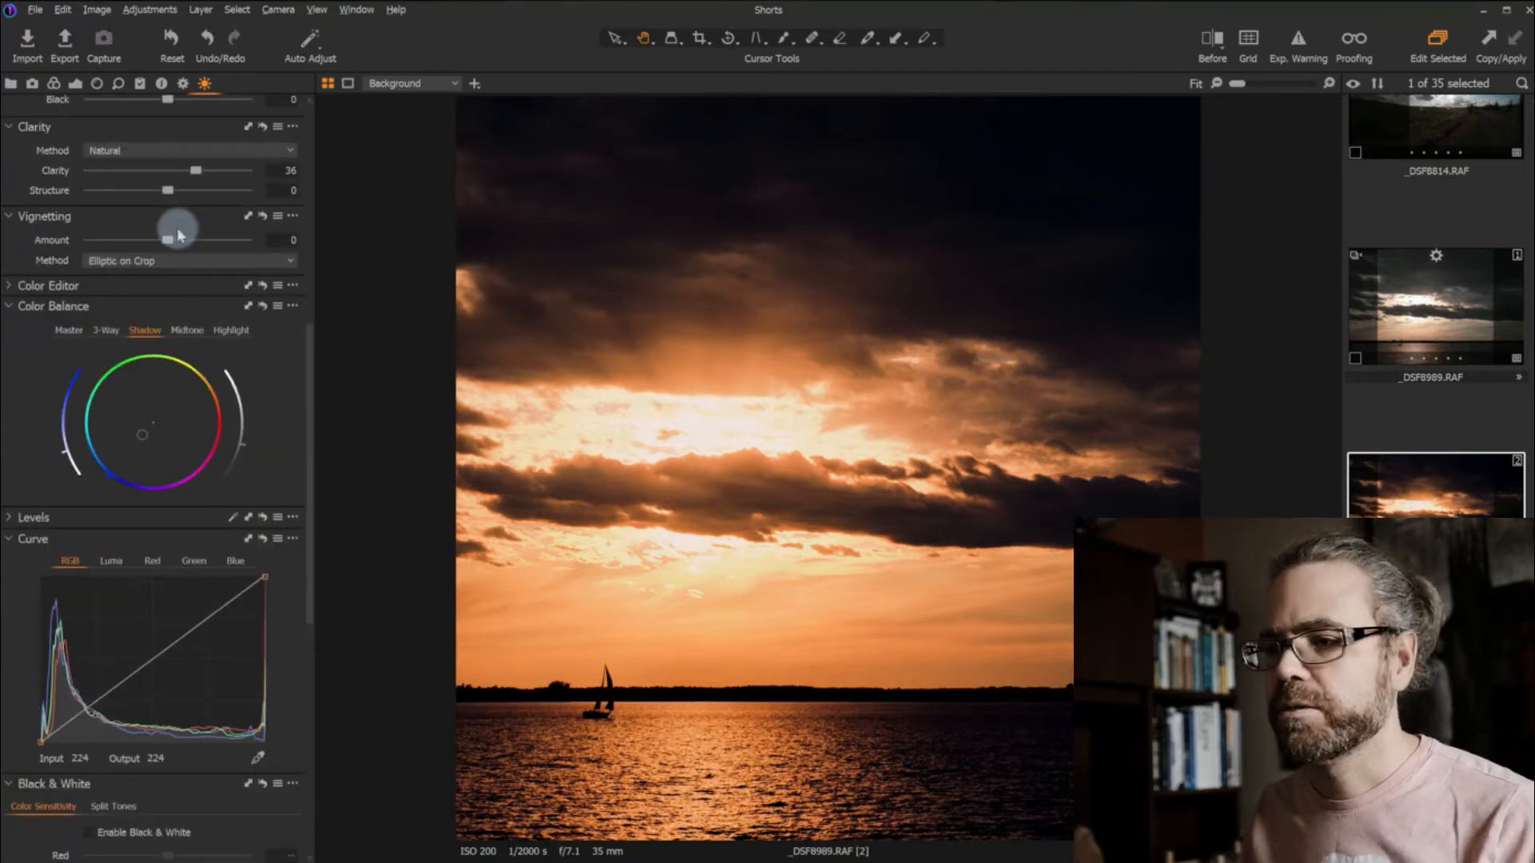
pyautogui.scroll(4, 176, 255)
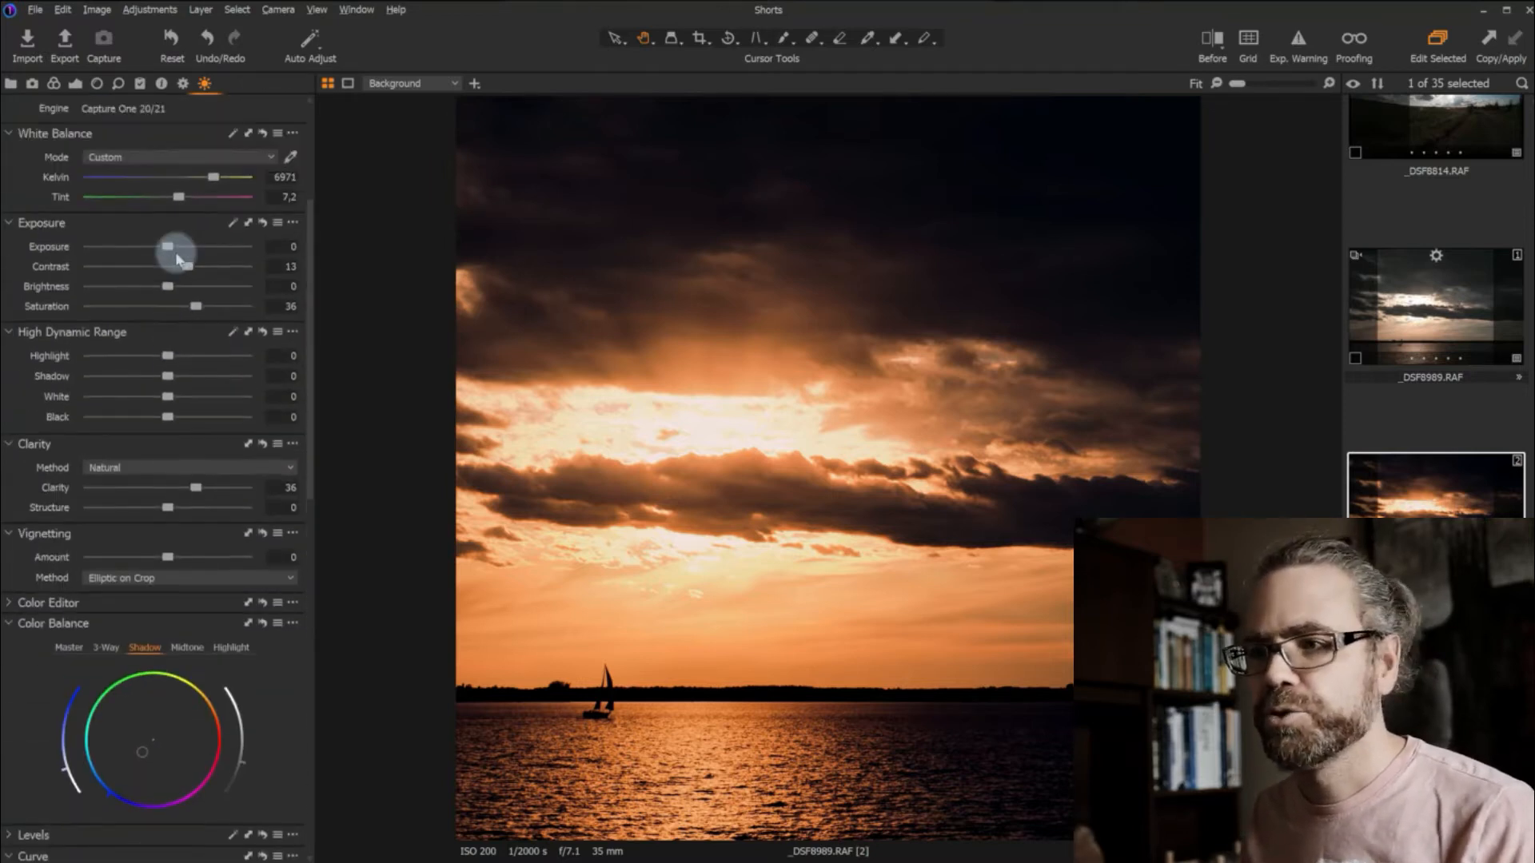
pyautogui.scroll(3, 175, 252)
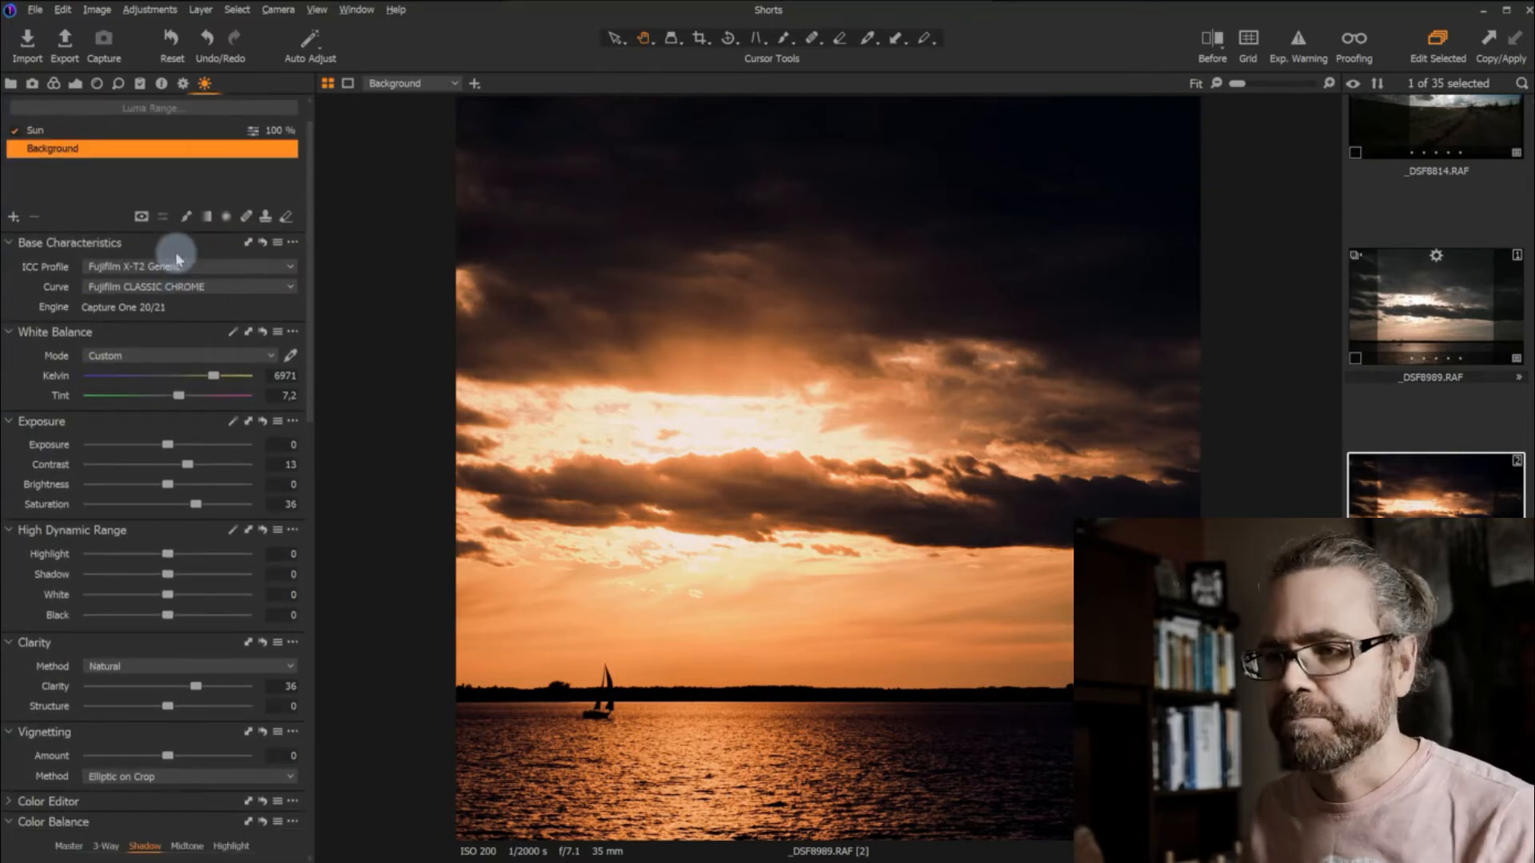
pyautogui.scroll(-1, 133, 185)
pyautogui.scroll(-1, 135, 175)
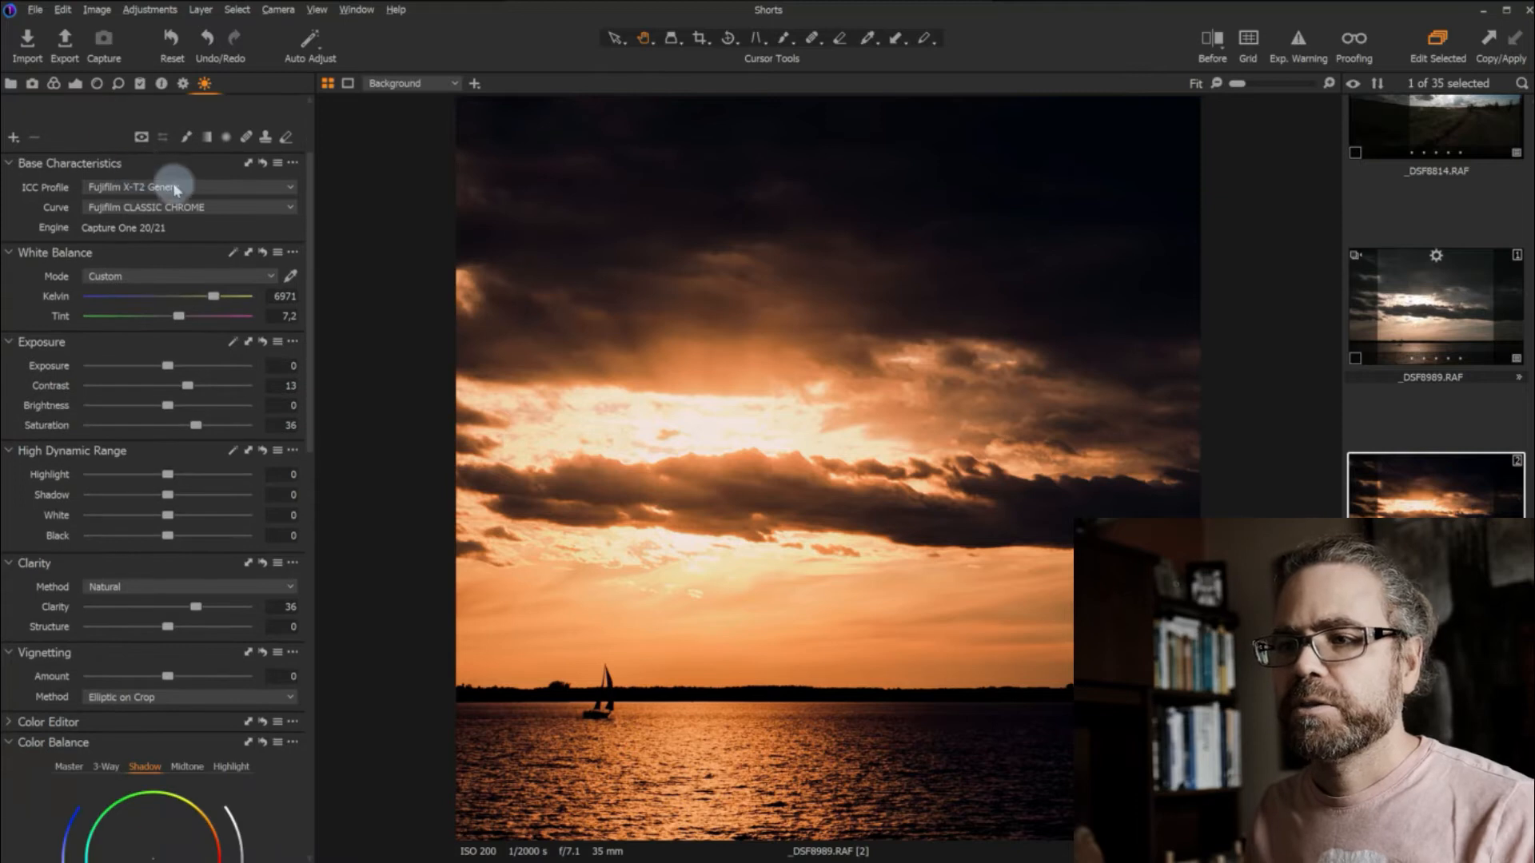
# Look over the available base curves and keep Fujifilm CLASSIC CHROME selected
pyautogui.click(213, 214)
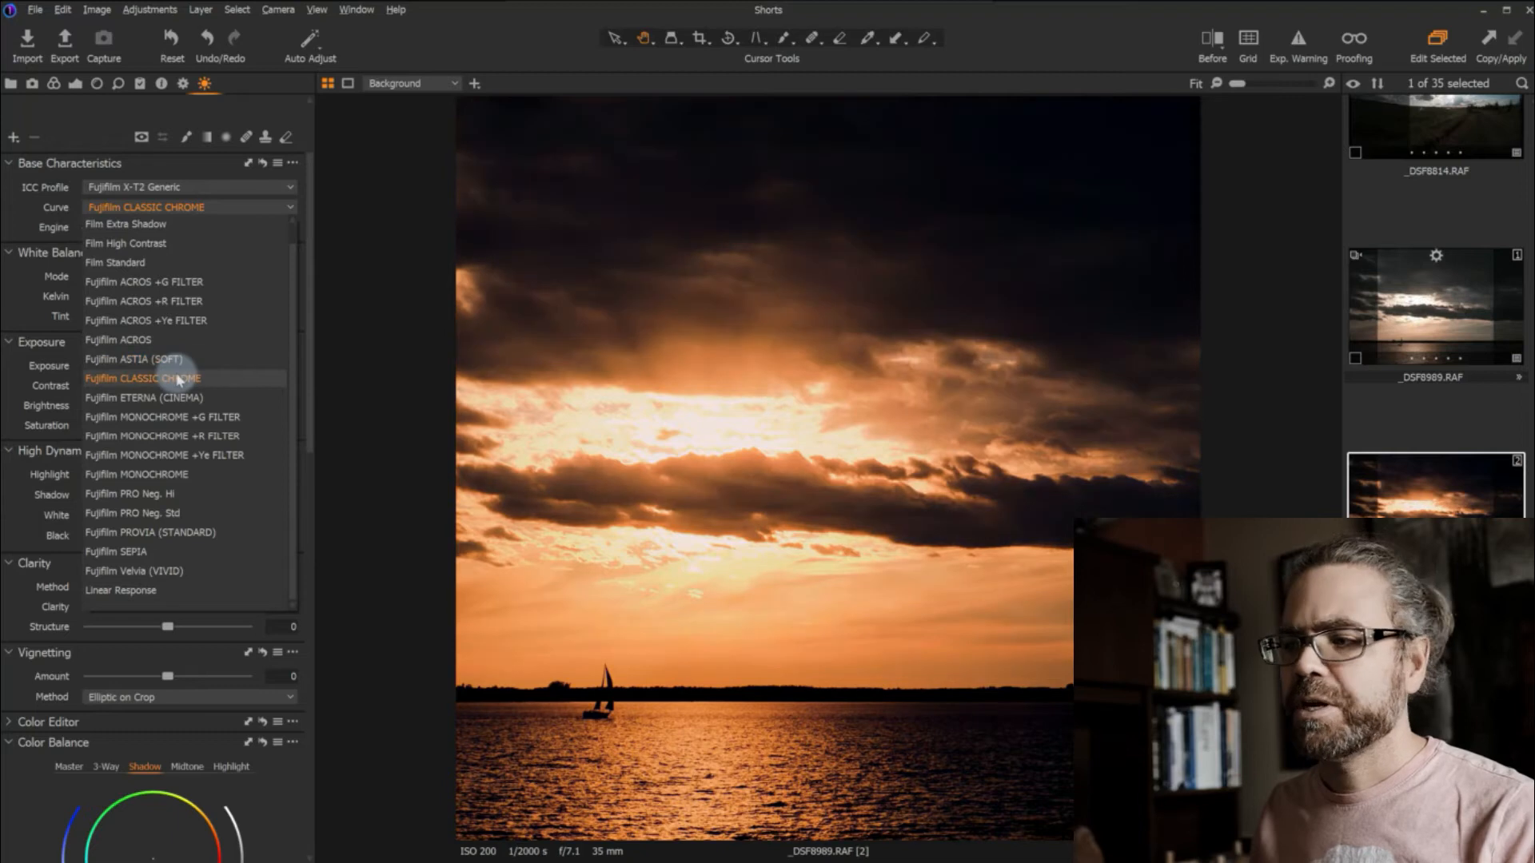
pyautogui.click(179, 380)
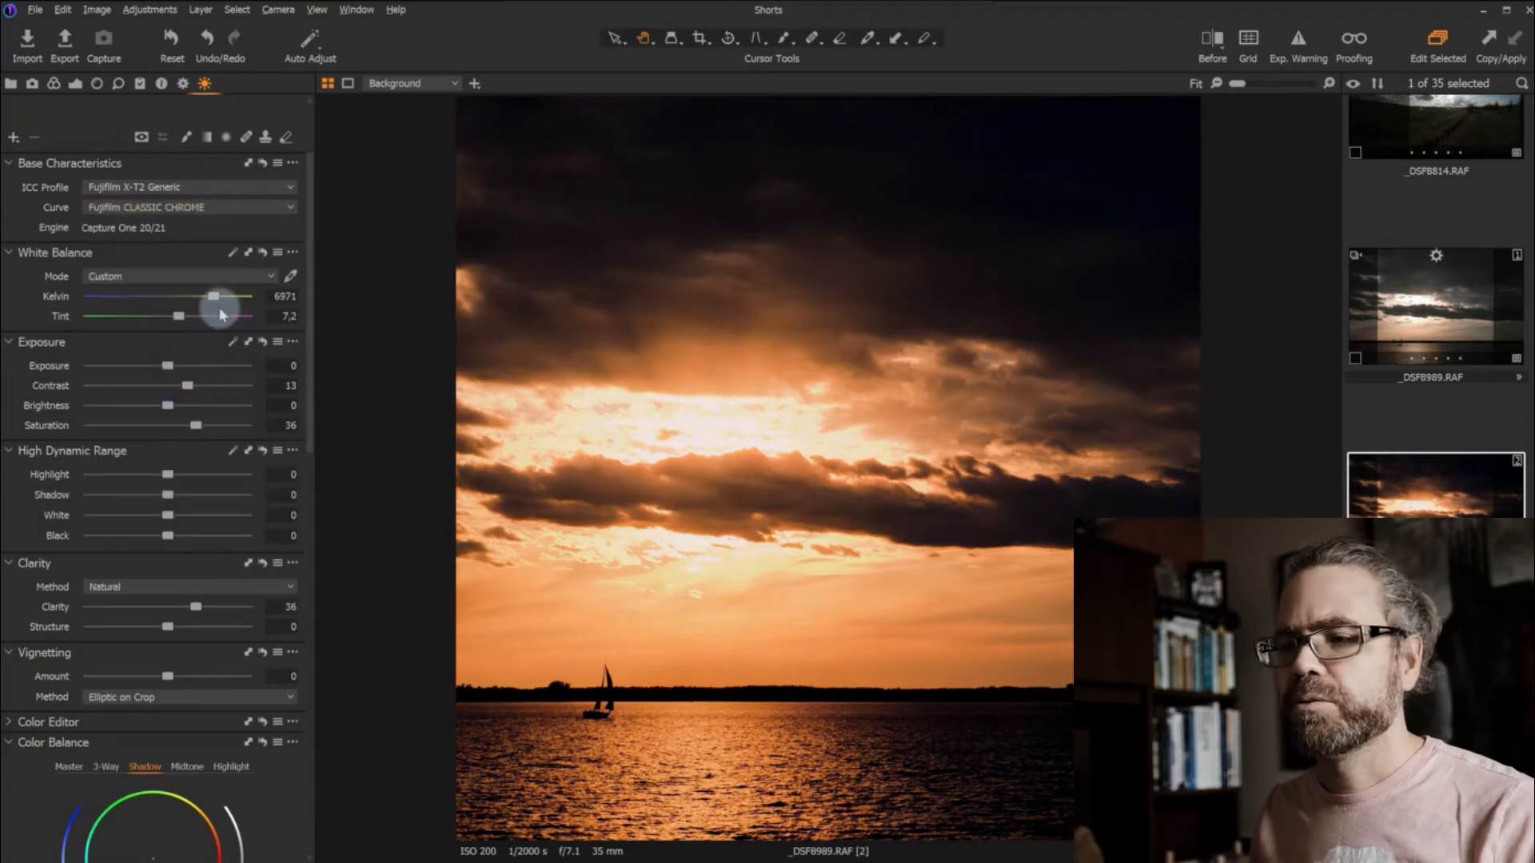
# Compare the photo with and without the Background layer's white balance adjustment by temporarily resetting it
pyautogui.scroll(-2, 231, 185)
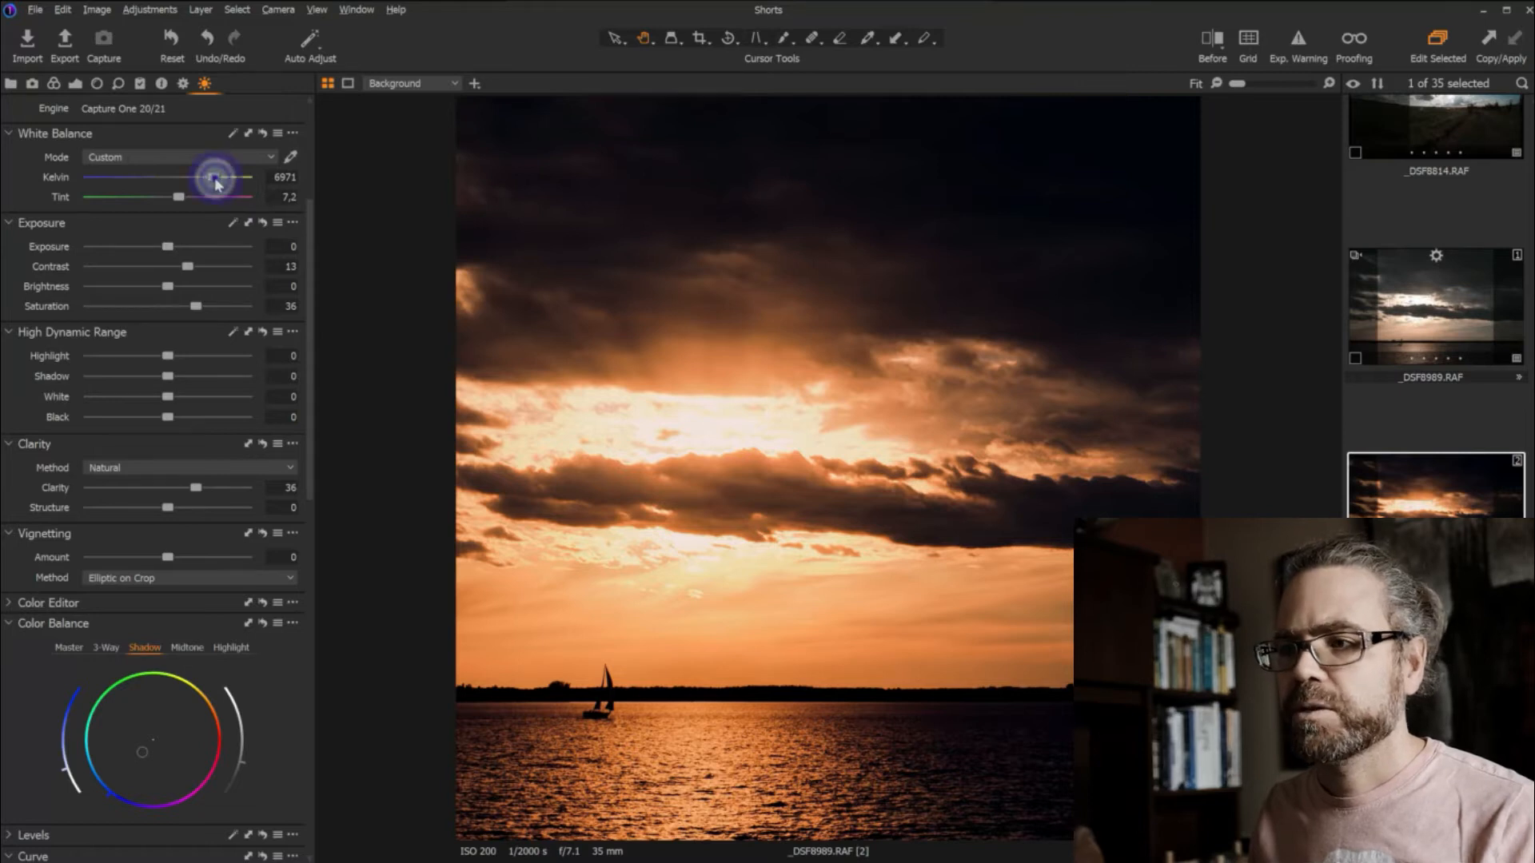
pyautogui.click(263, 134)
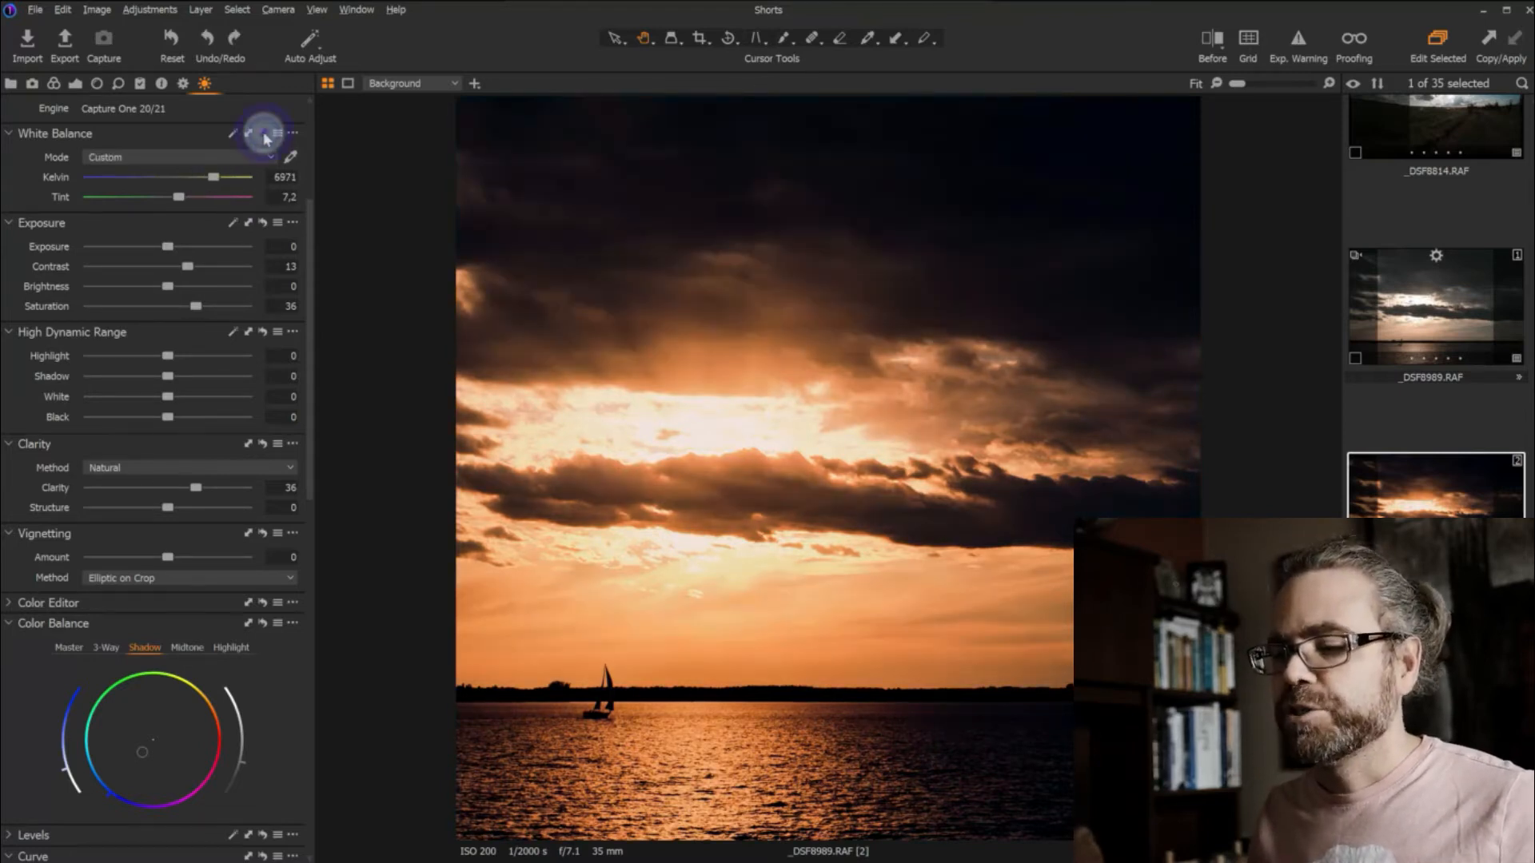
pyautogui.click(263, 133)
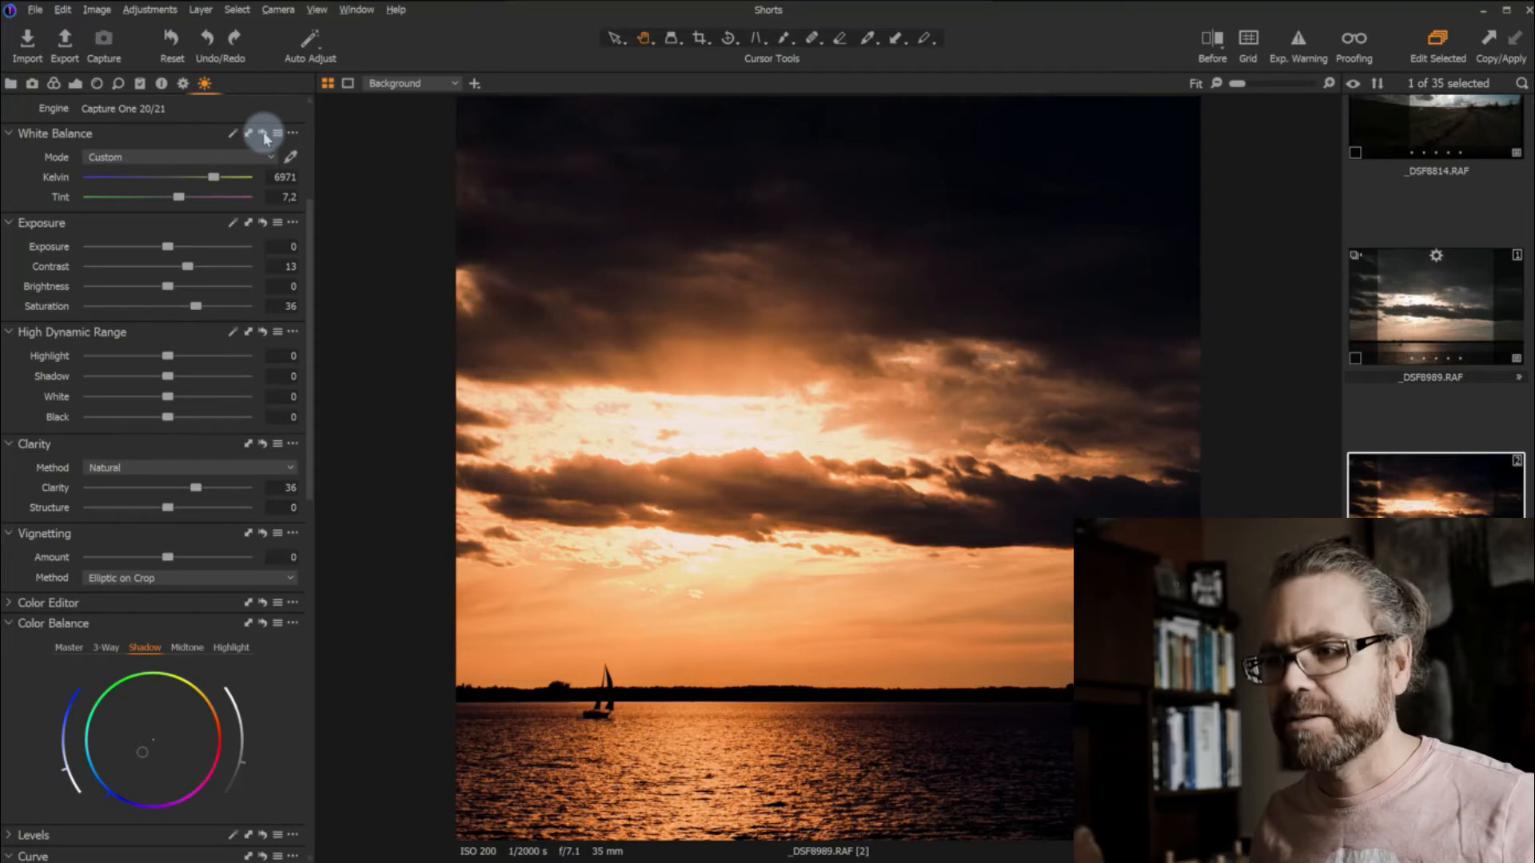
pyautogui.click(263, 134)
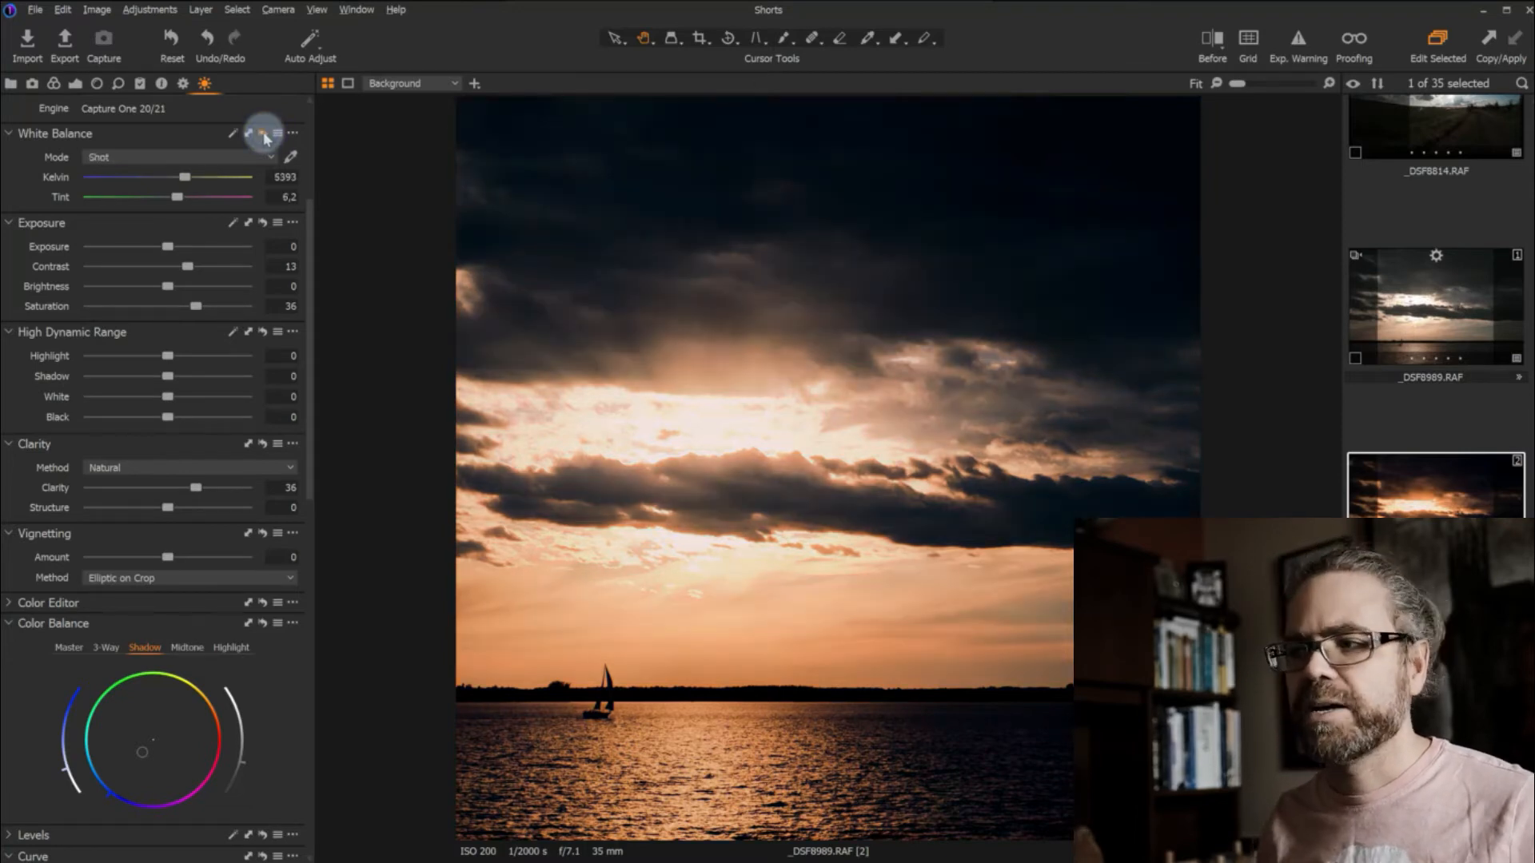
pyautogui.click(264, 136)
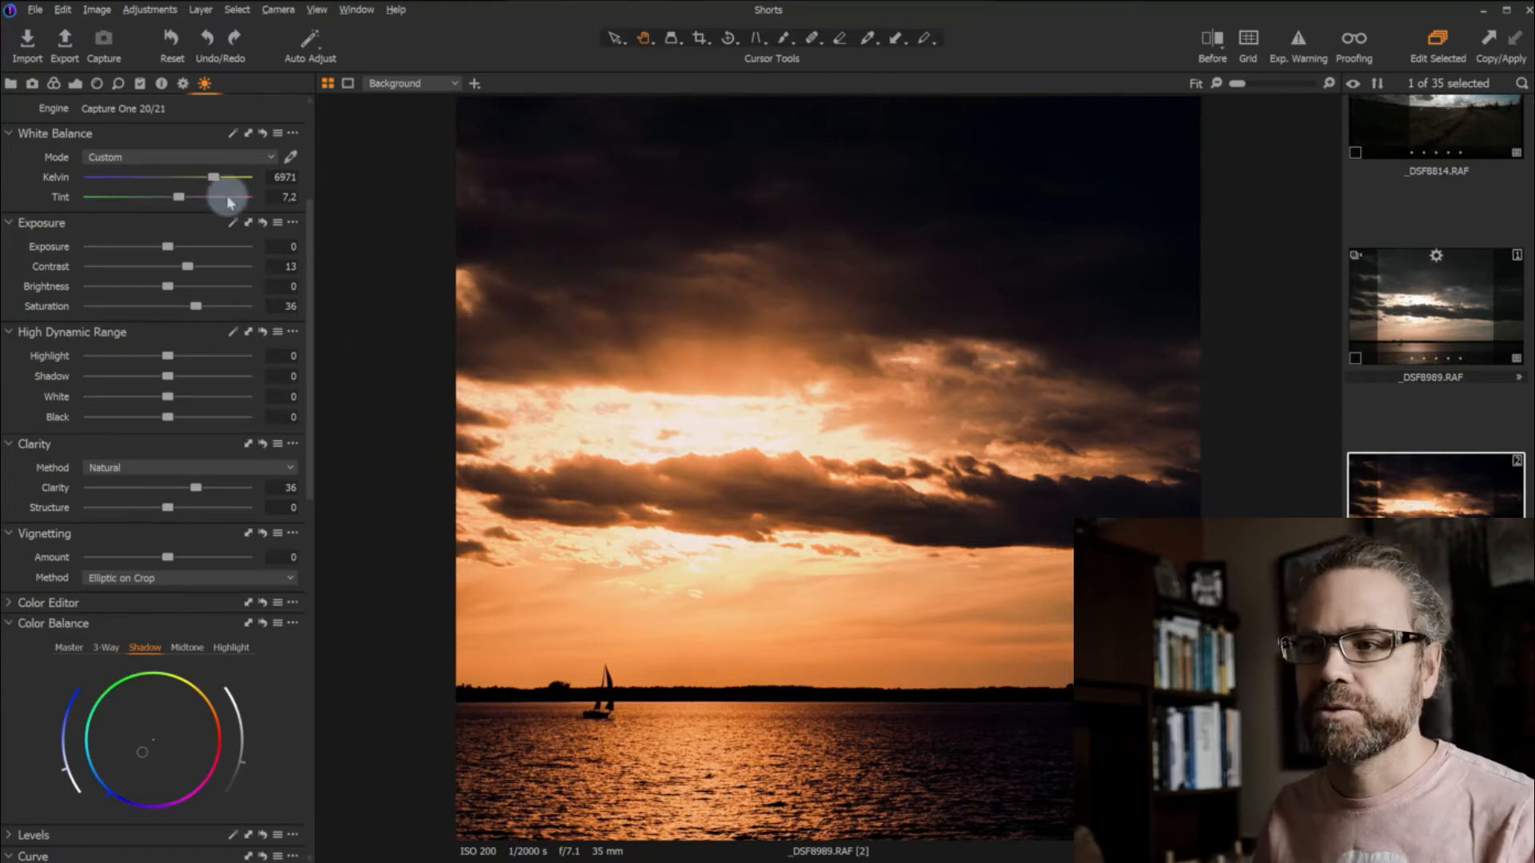
# Compare the photo with and without the Background layer's exposure adjustments by temporarily resetting them
pyautogui.scroll(-2, 222, 261)
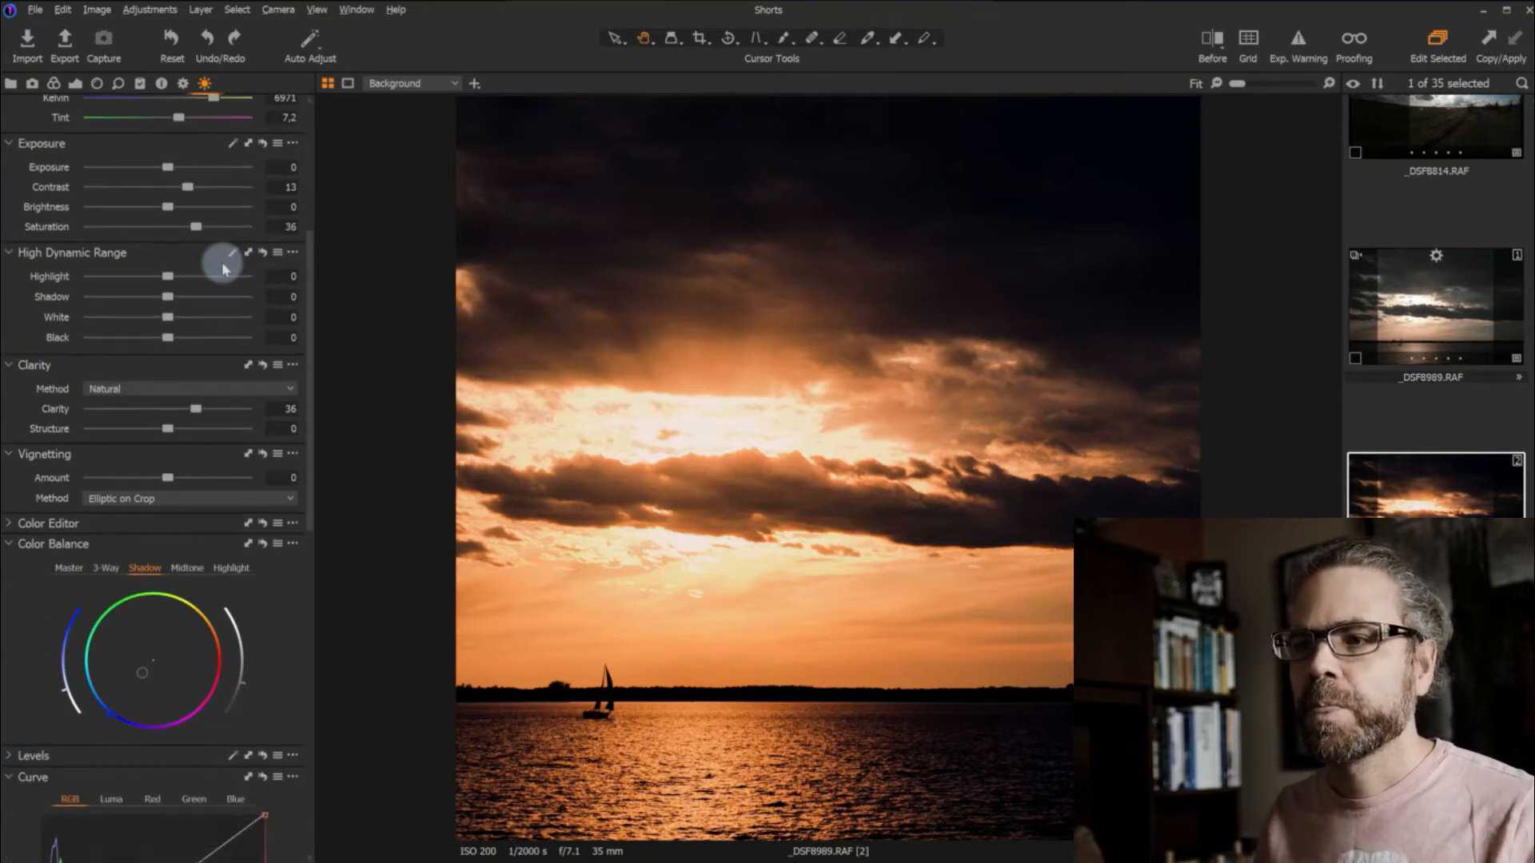
pyautogui.click(265, 143)
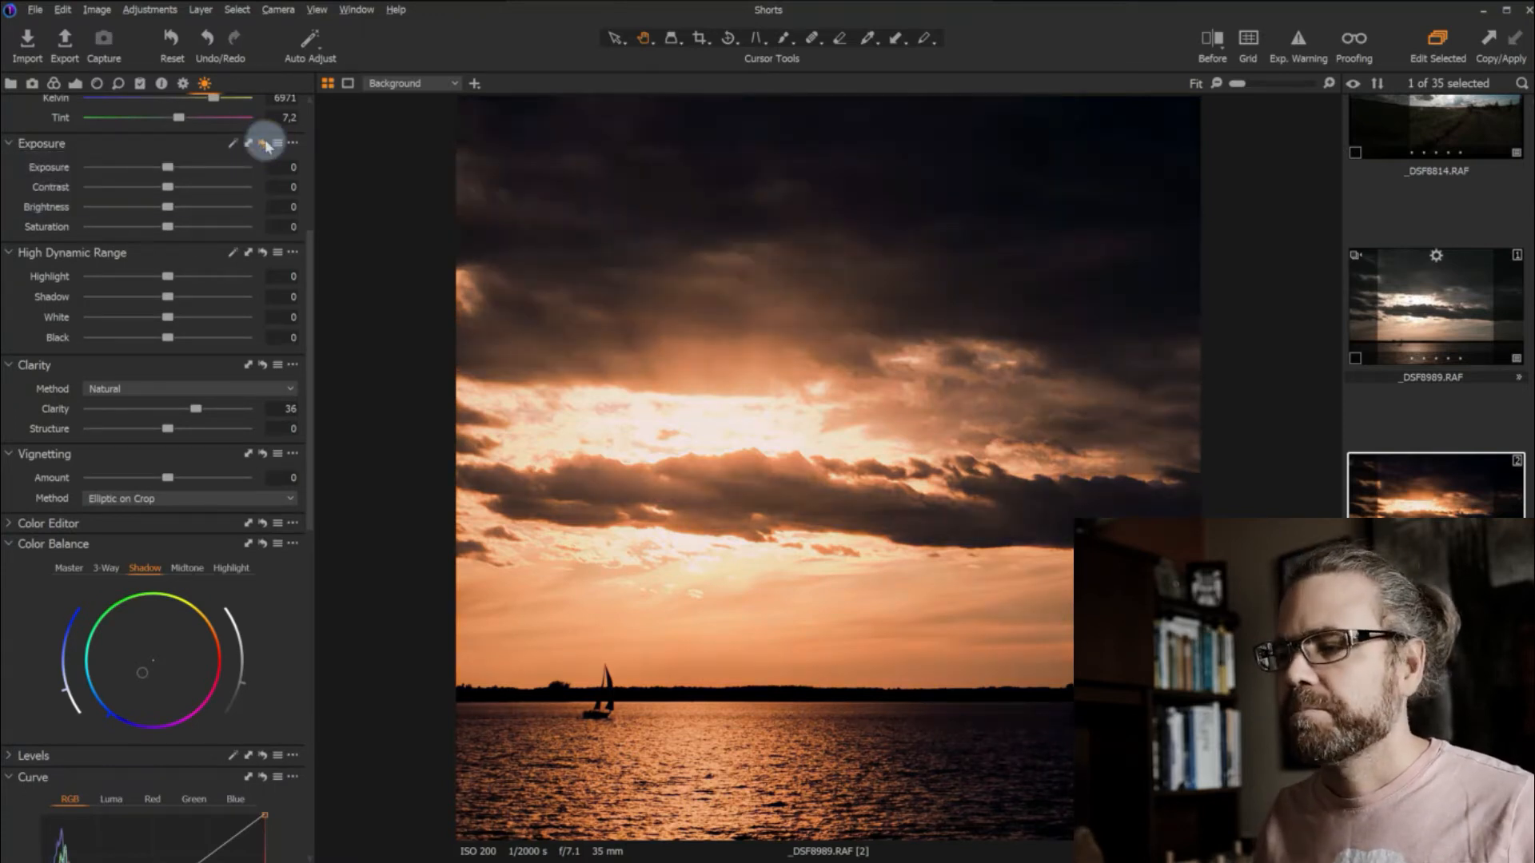
pyautogui.keyDown('alt'); pyautogui.click(264, 144); pyautogui.keyUp('alt')
pyautogui.keyDown('alt'); pyautogui.click(265, 144); pyautogui.keyUp('alt')
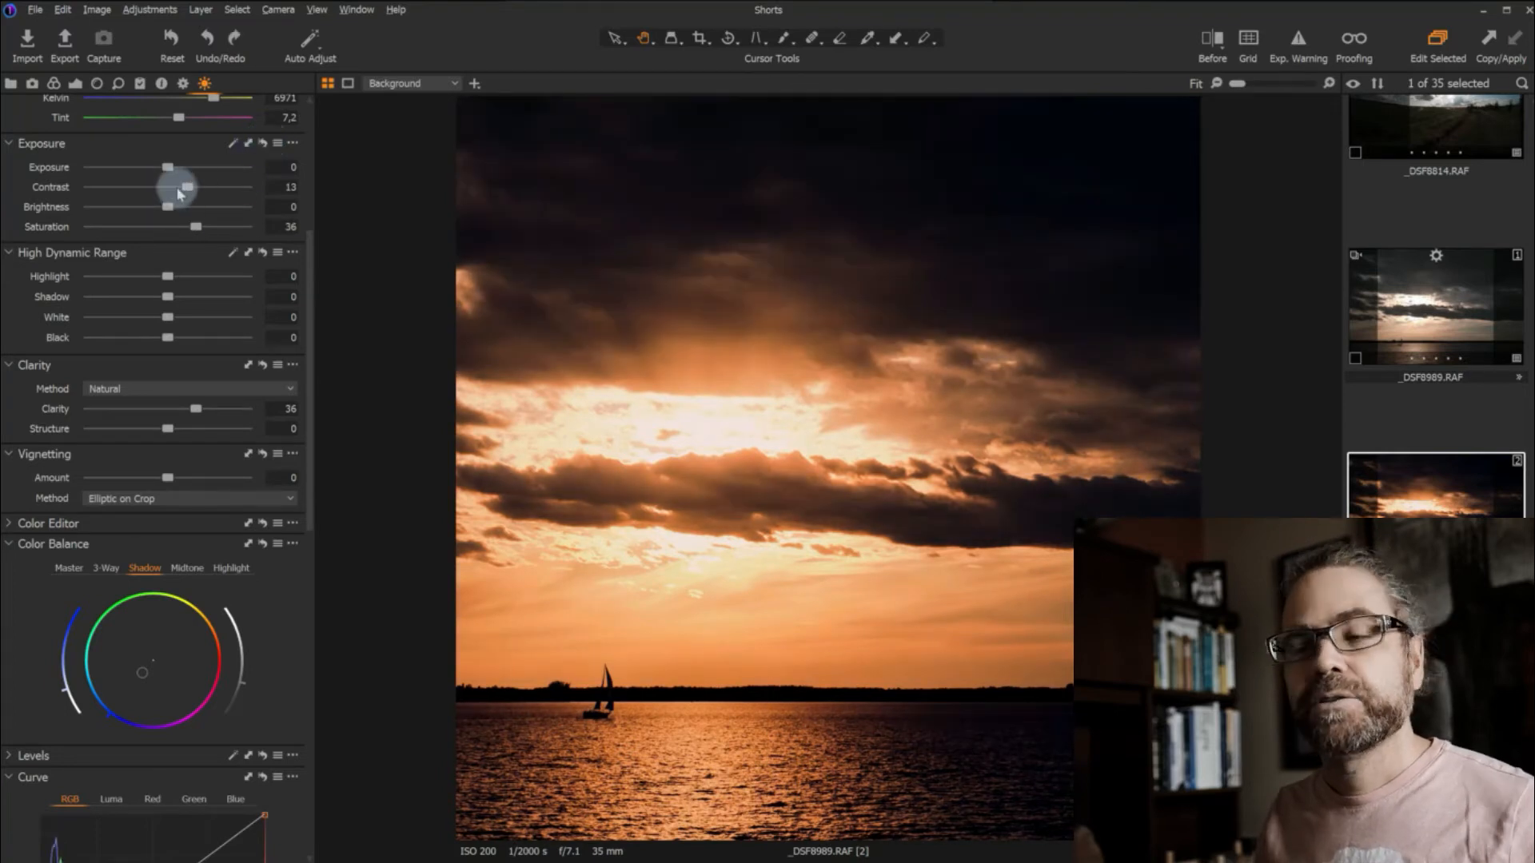
# Set the Background layer's contrast to 12 and its saturation to 51
pyautogui.moveTo(189, 190)
pyautogui.mouseDown()
pyautogui.moveTo(148, 193)
pyautogui.moveTo(194, 195)
pyautogui.mouseUp()
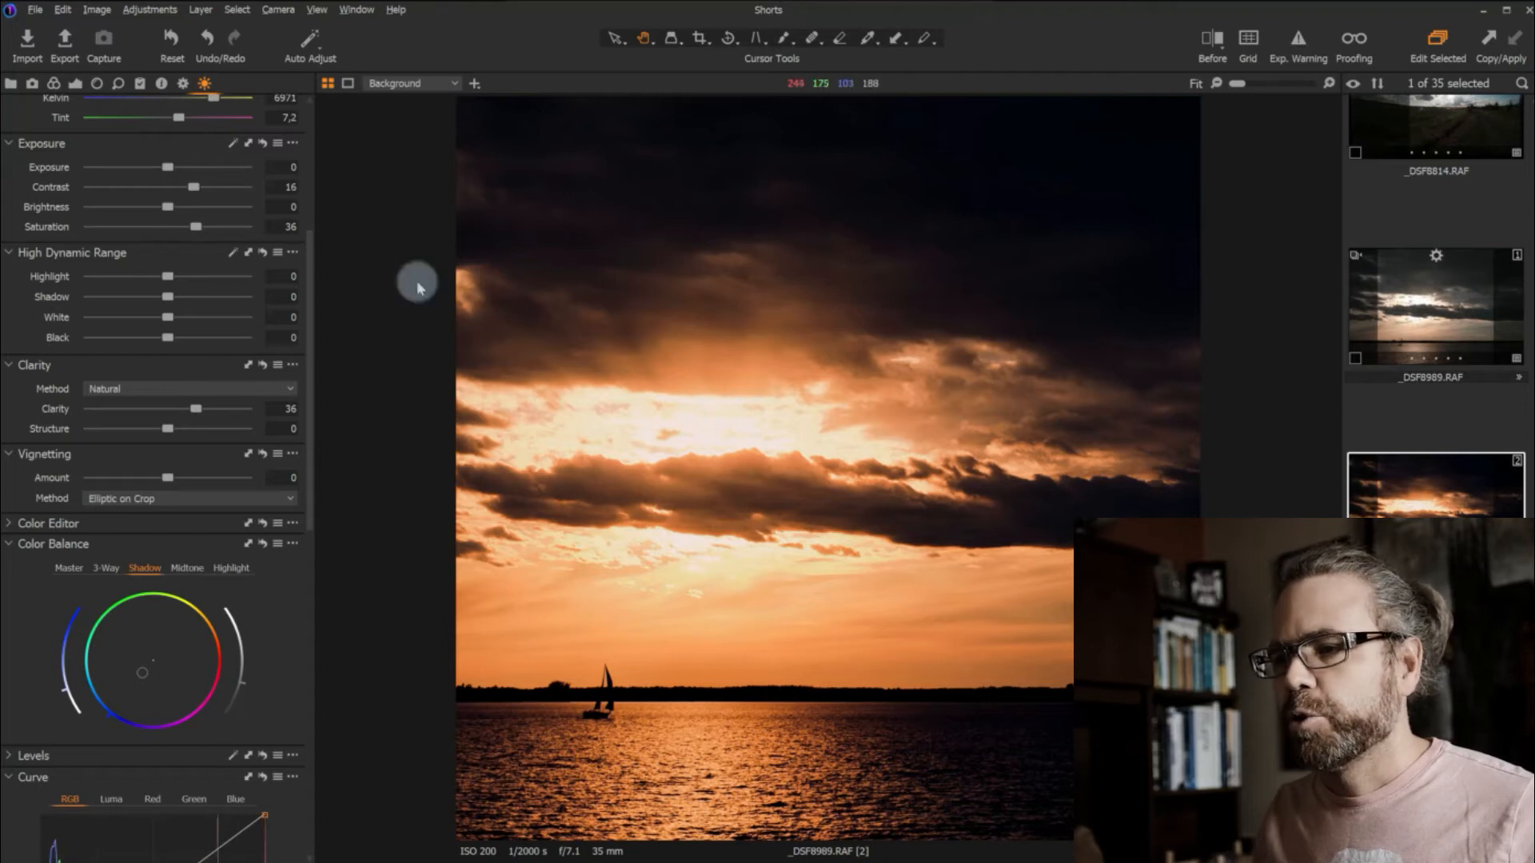
pyautogui.moveTo(195, 187); pyautogui.dragTo(173, 229)
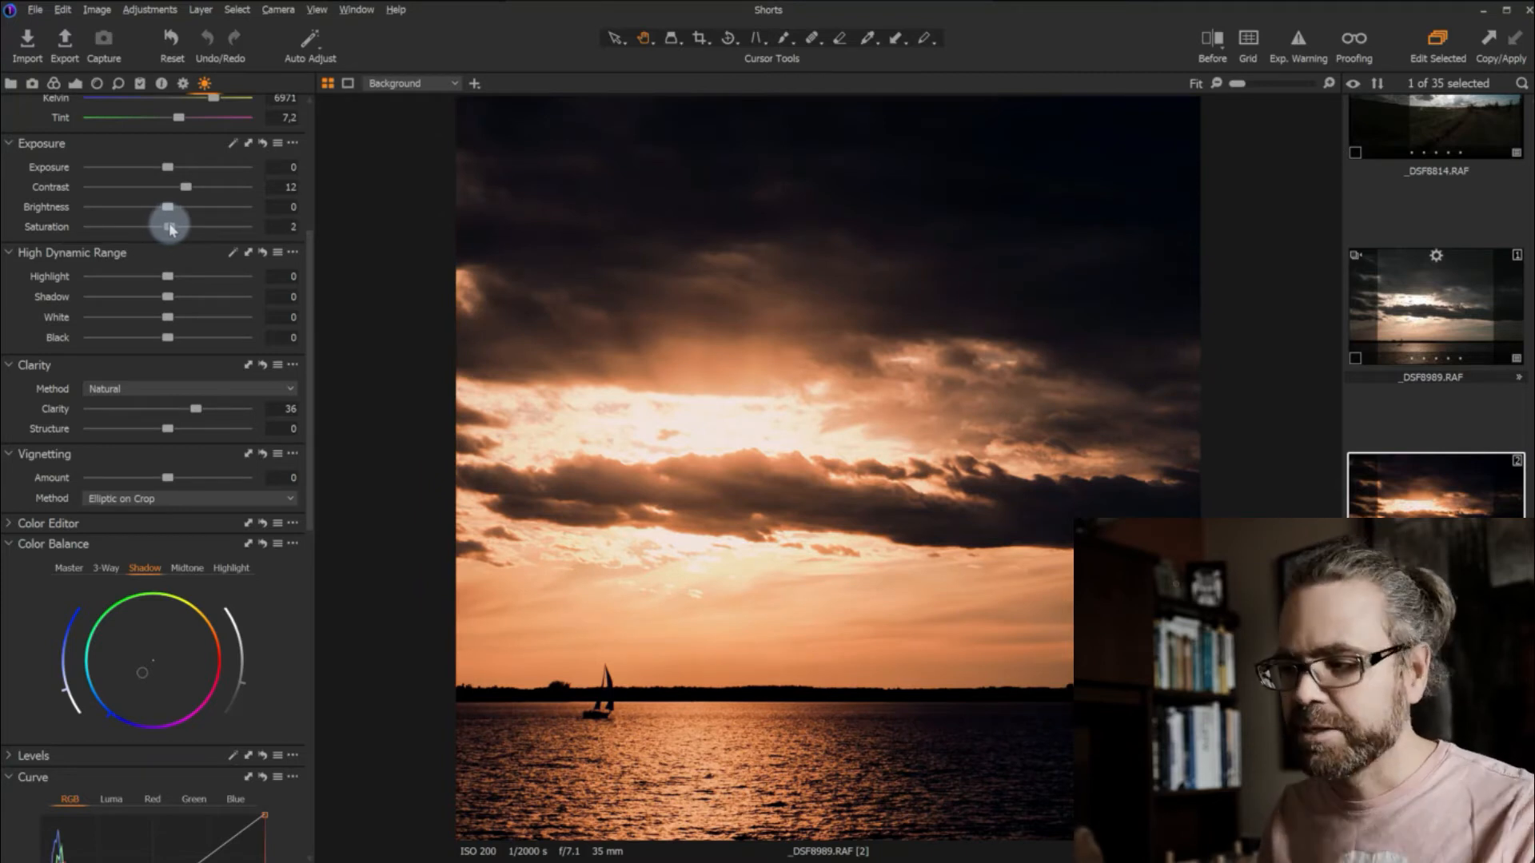
pyautogui.moveTo(171, 229); pyautogui.dragTo(211, 229)
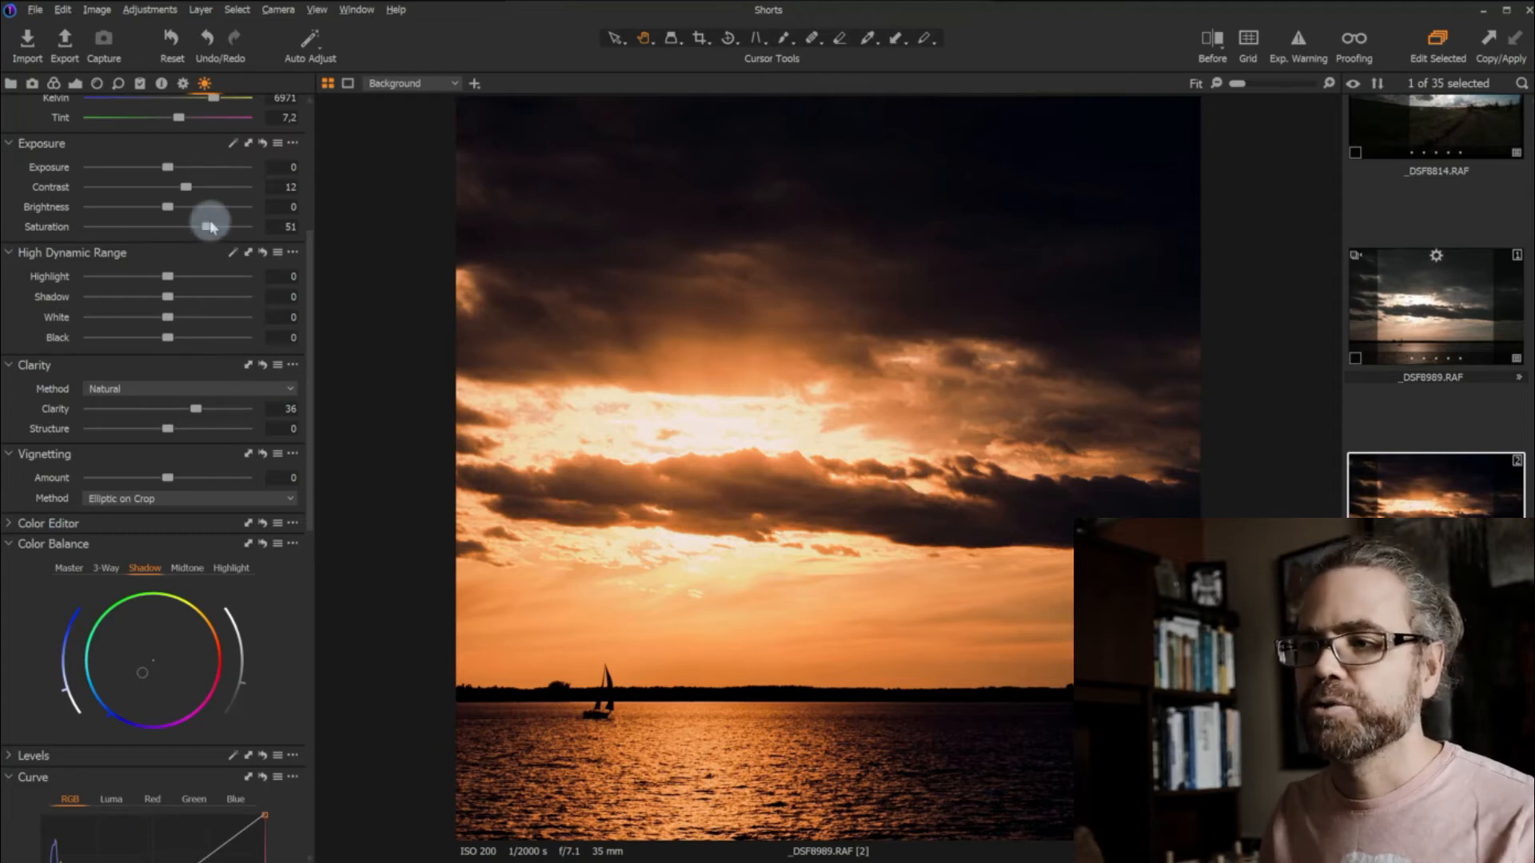
# Try the Background layer's clarity at 88, -62 and -35, and settle on 38 with the Natural method
pyautogui.scroll(3, 208, 230)
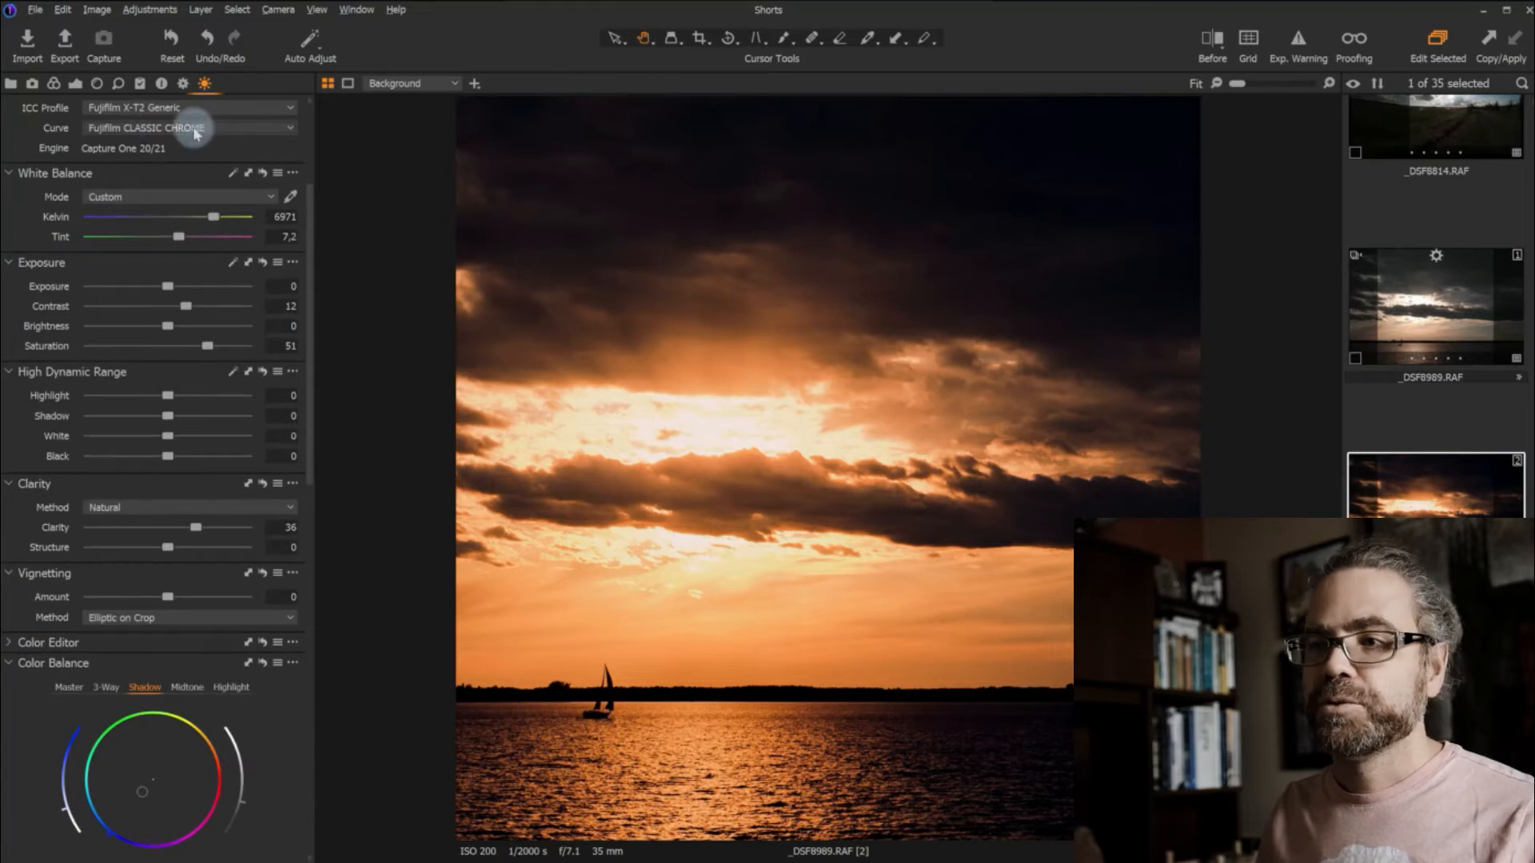
pyautogui.scroll(-2, 240, 287)
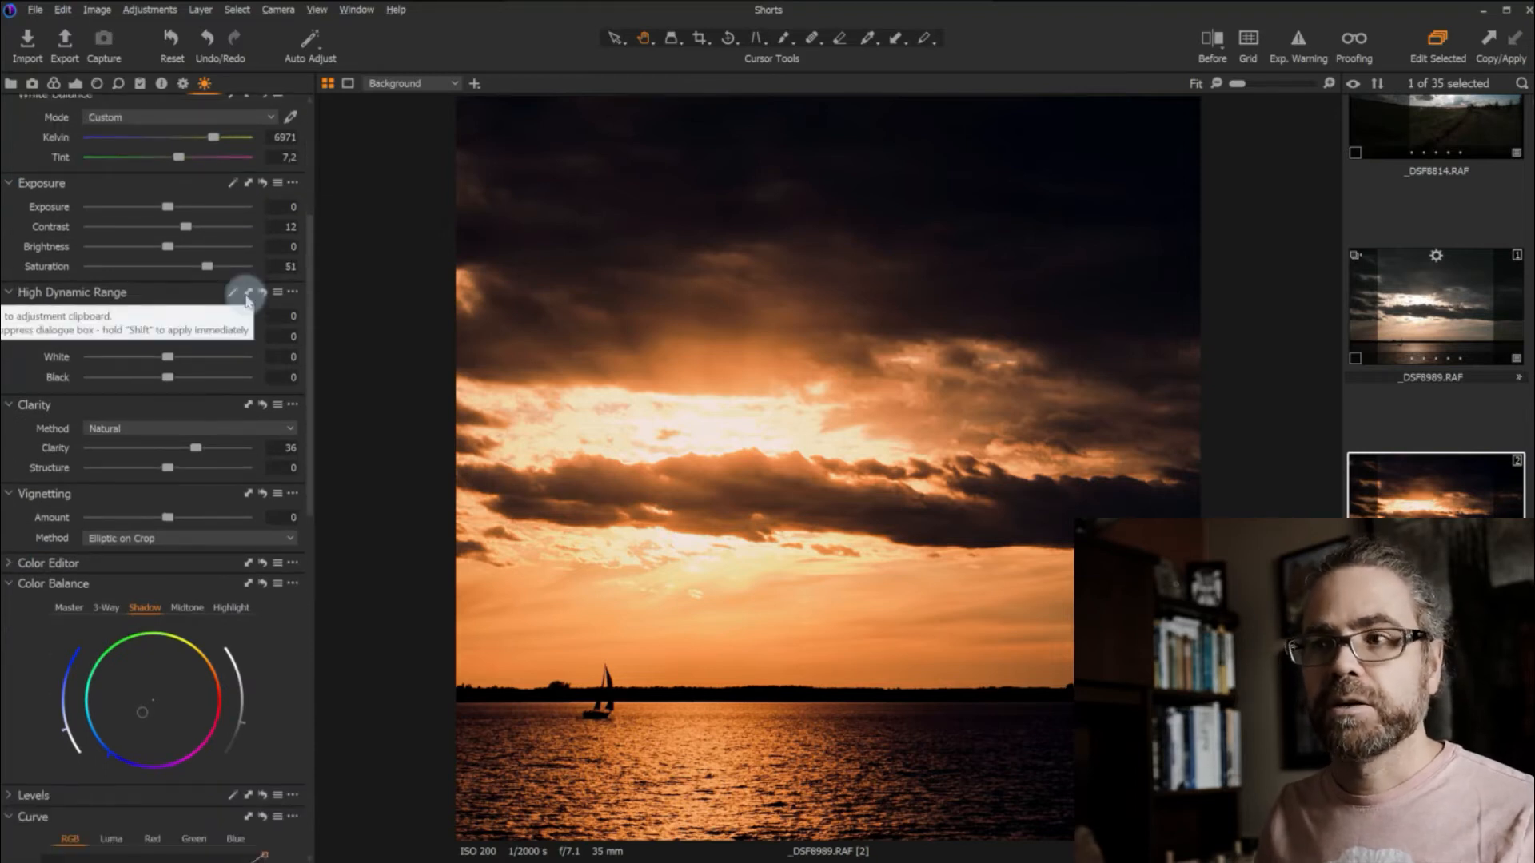
pyautogui.scroll(-2, 240, 330)
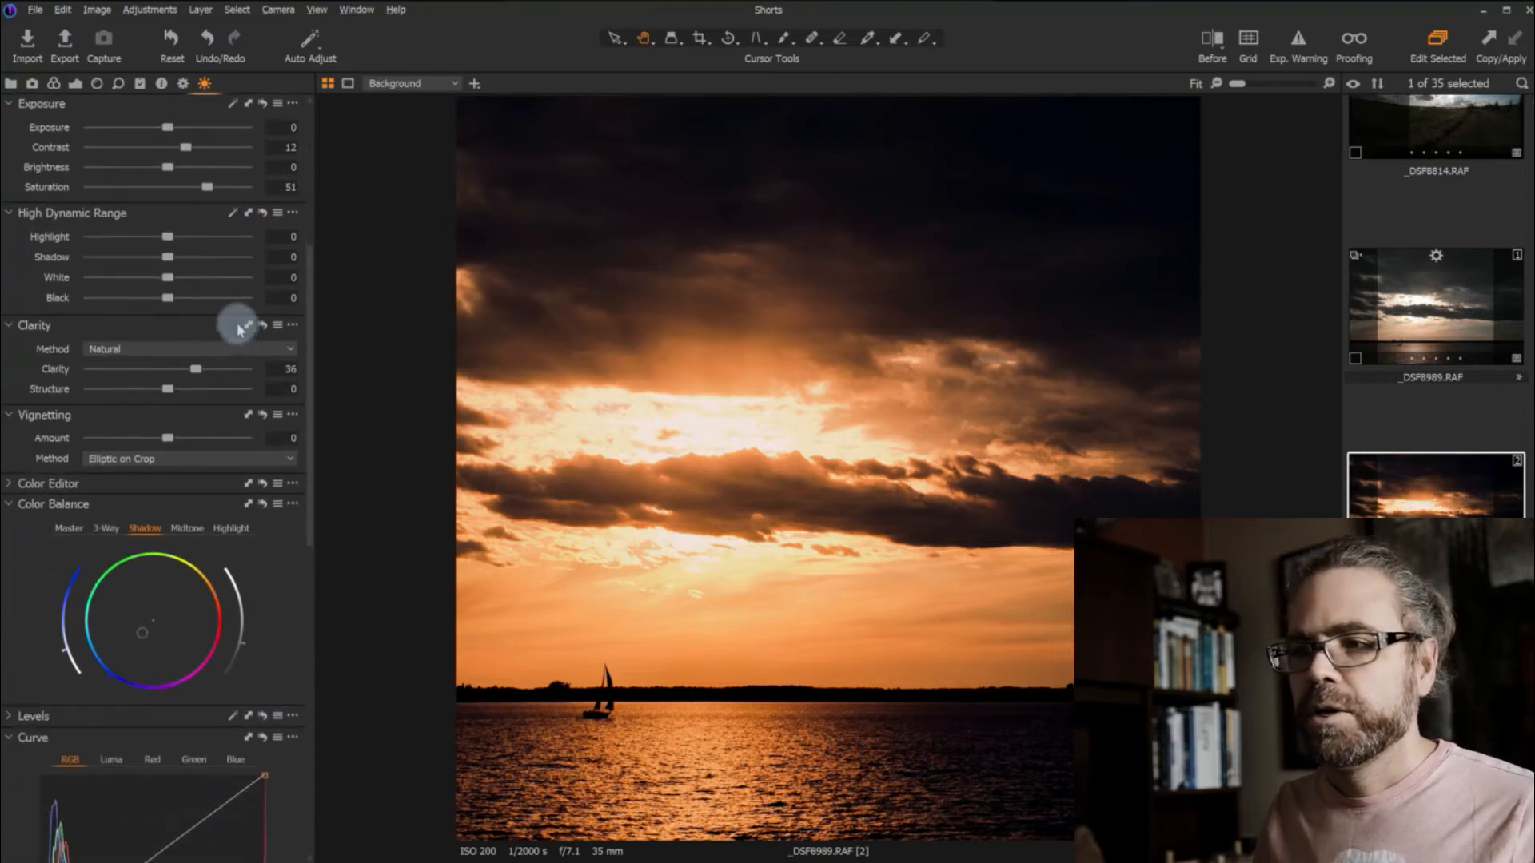
pyautogui.scroll(-2, 239, 329)
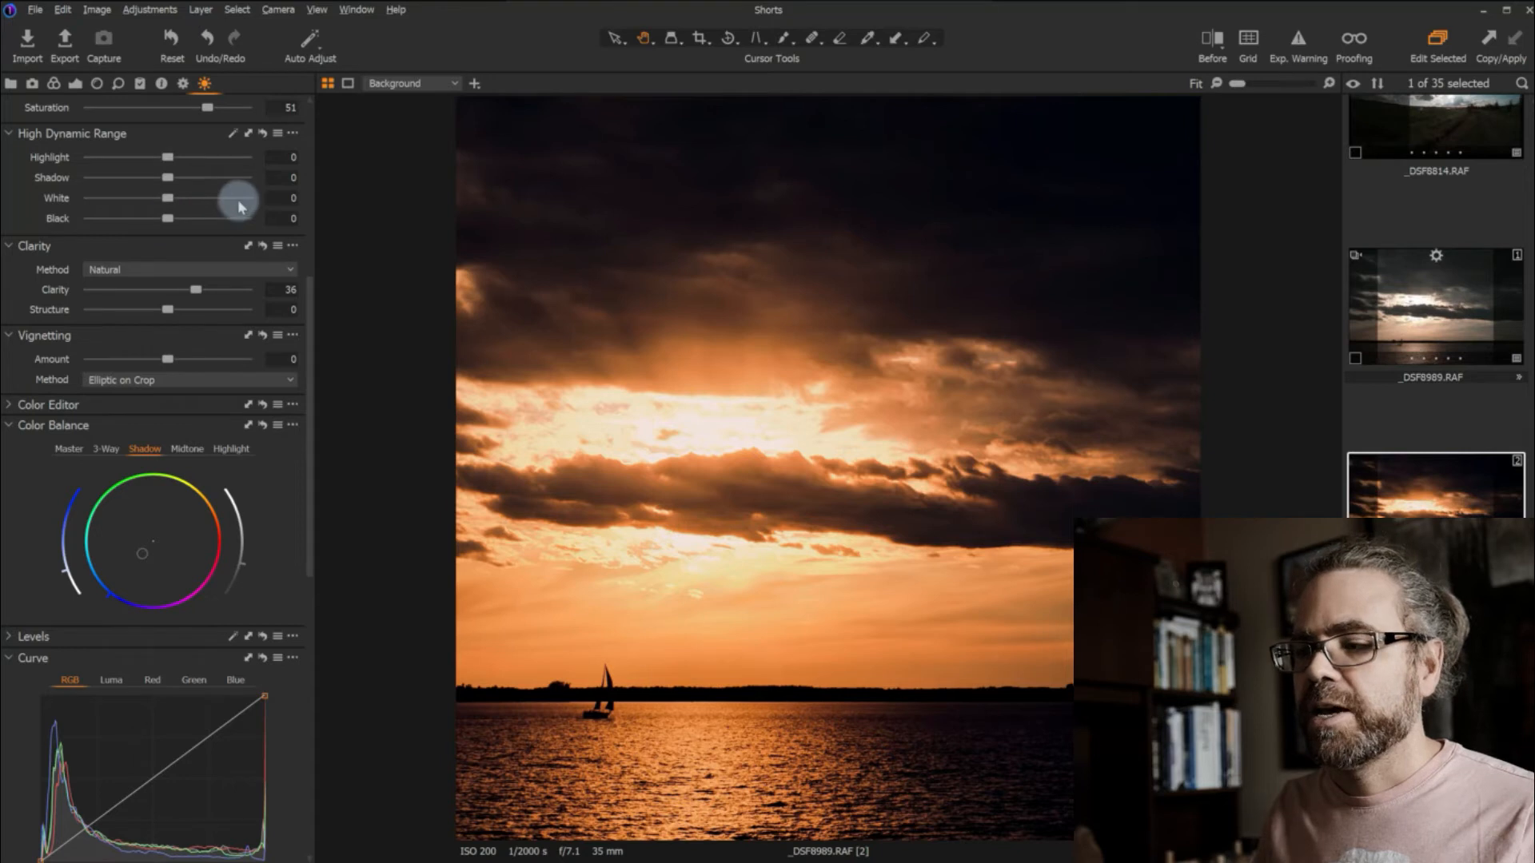
pyautogui.scroll(-1, 237, 199)
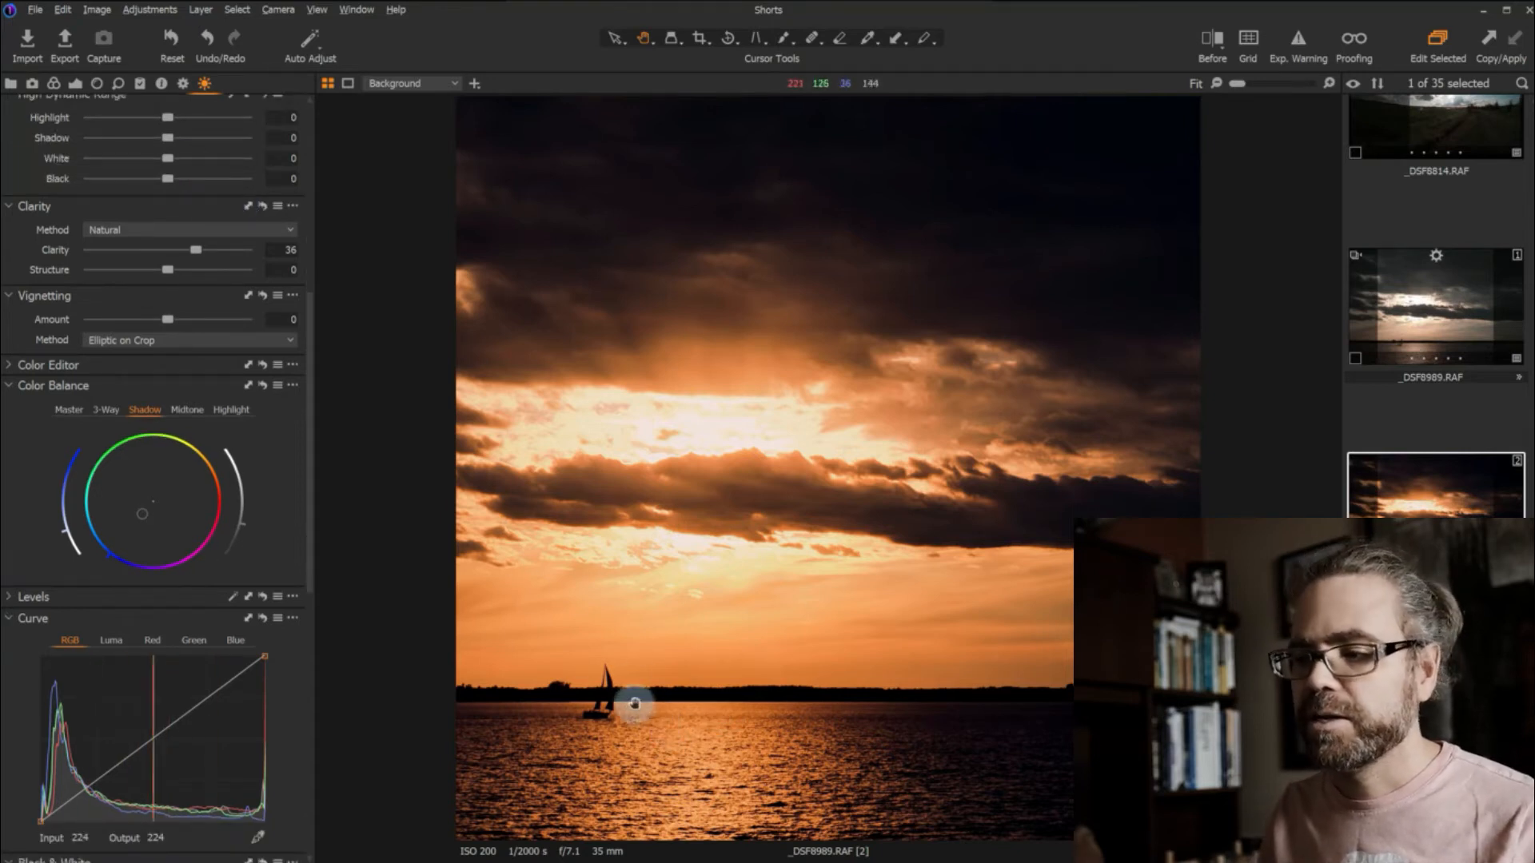
pyautogui.scroll(-1, 220, 249)
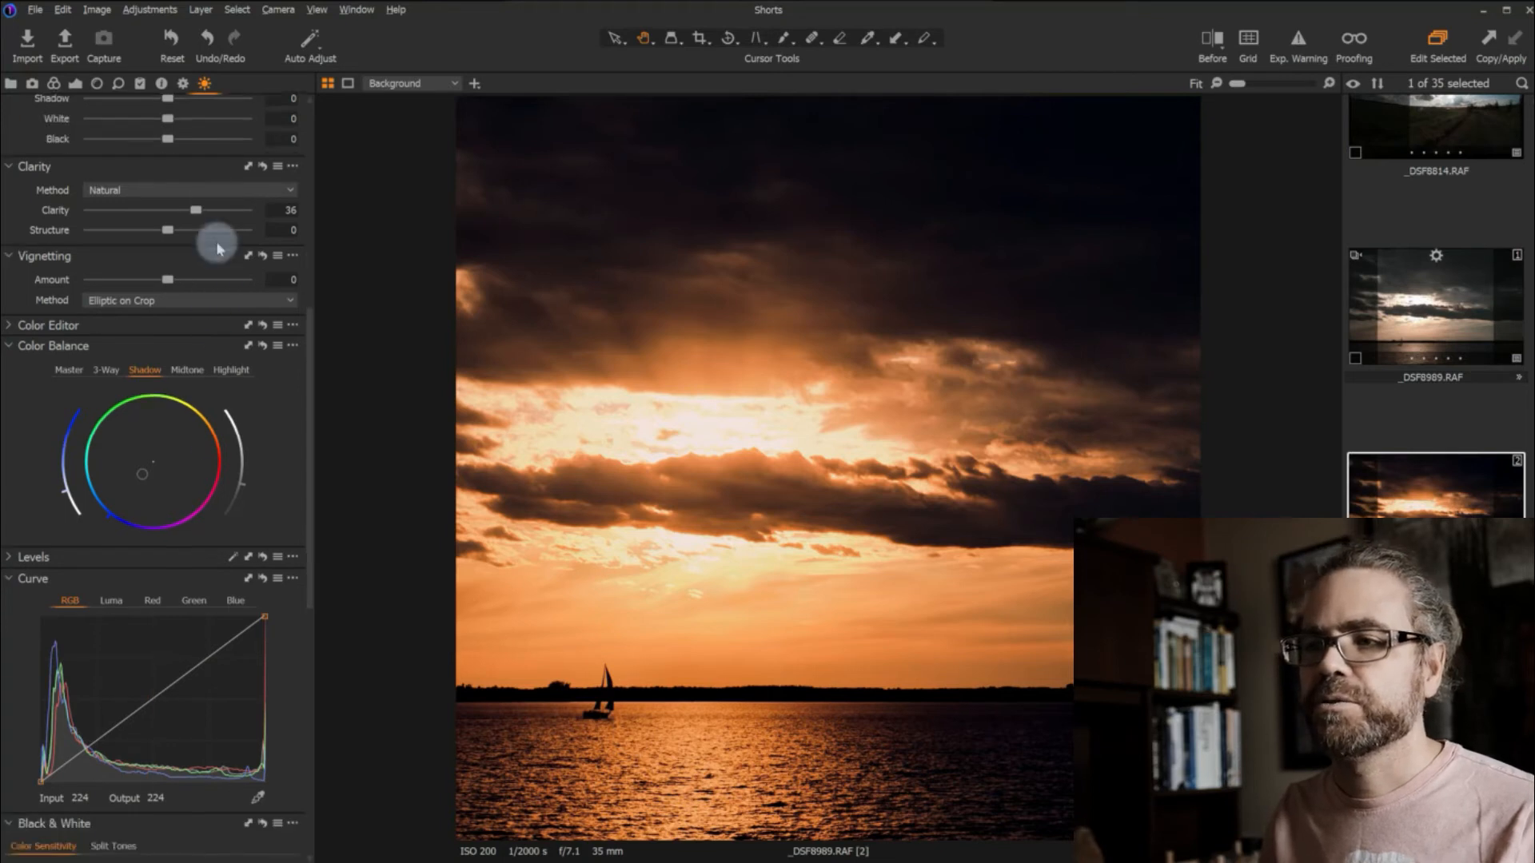
pyautogui.scroll(-1, 219, 250)
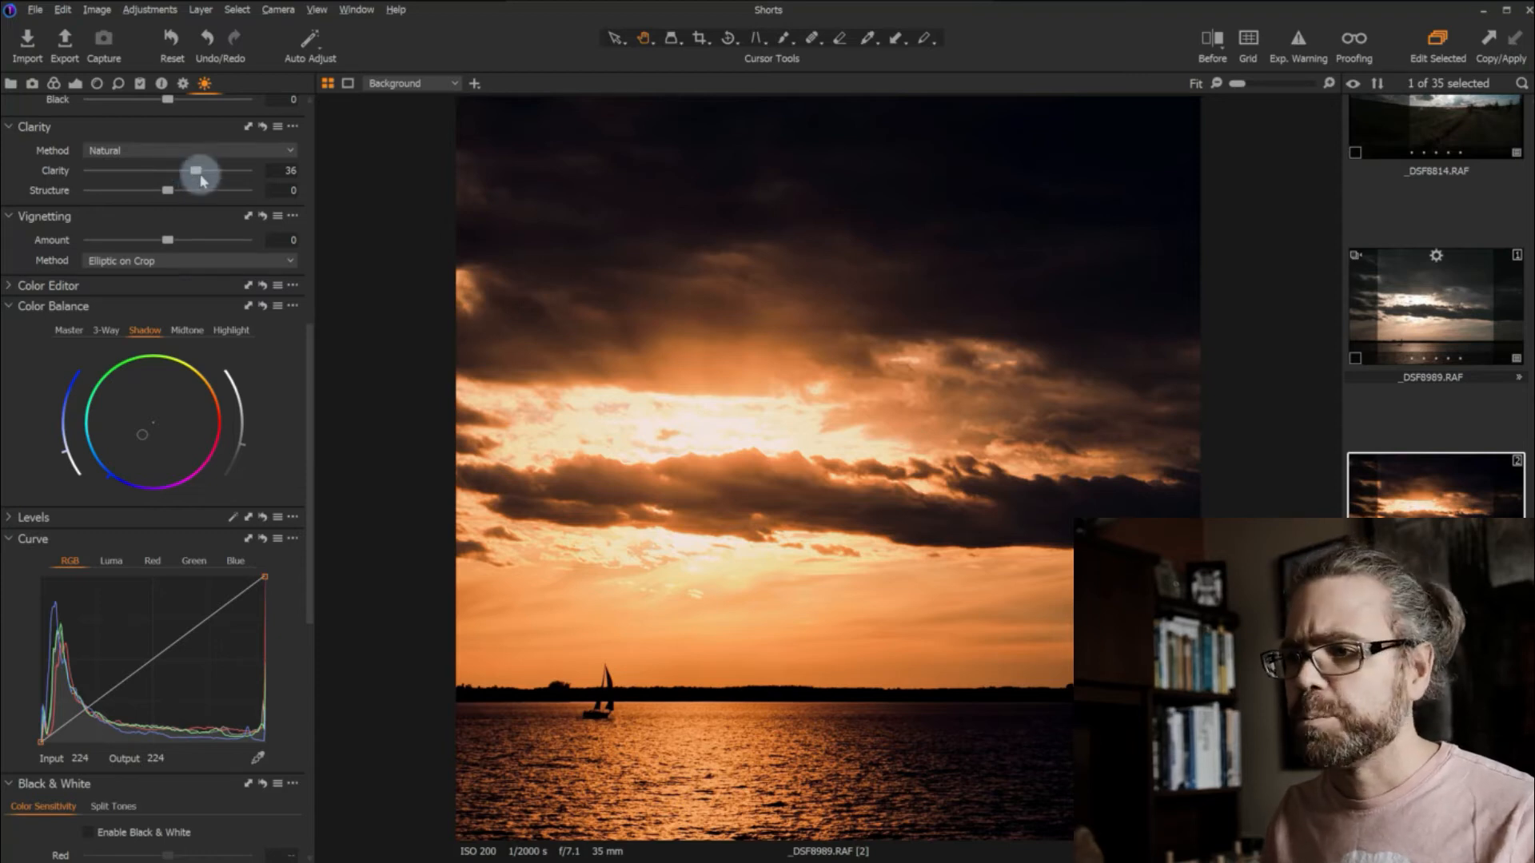
pyautogui.moveTo(196, 171); pyautogui.dragTo(237, 171)
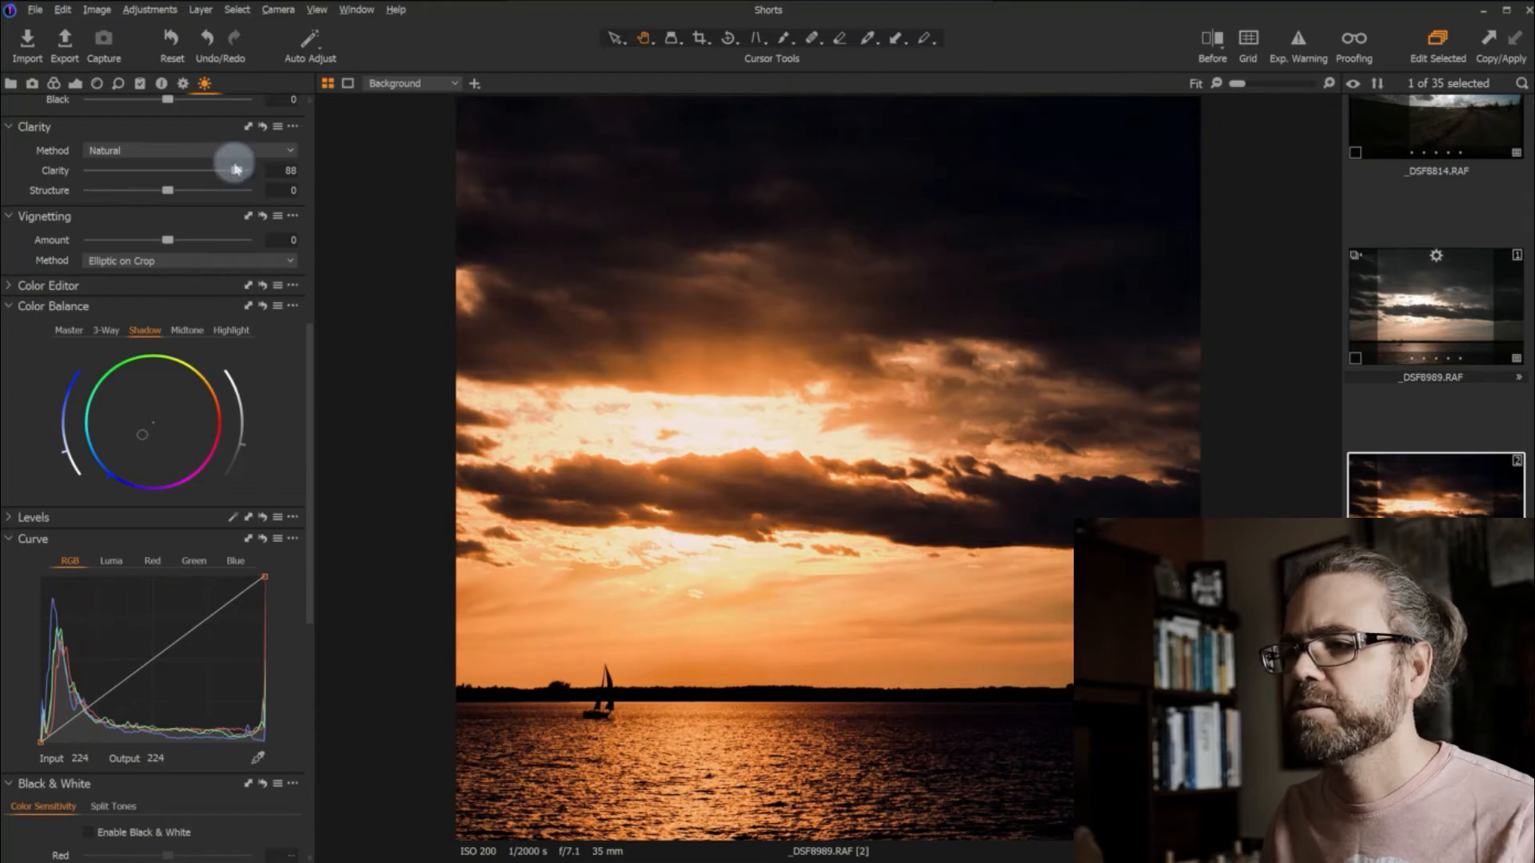
pyautogui.moveTo(237, 170); pyautogui.dragTo(134, 183)
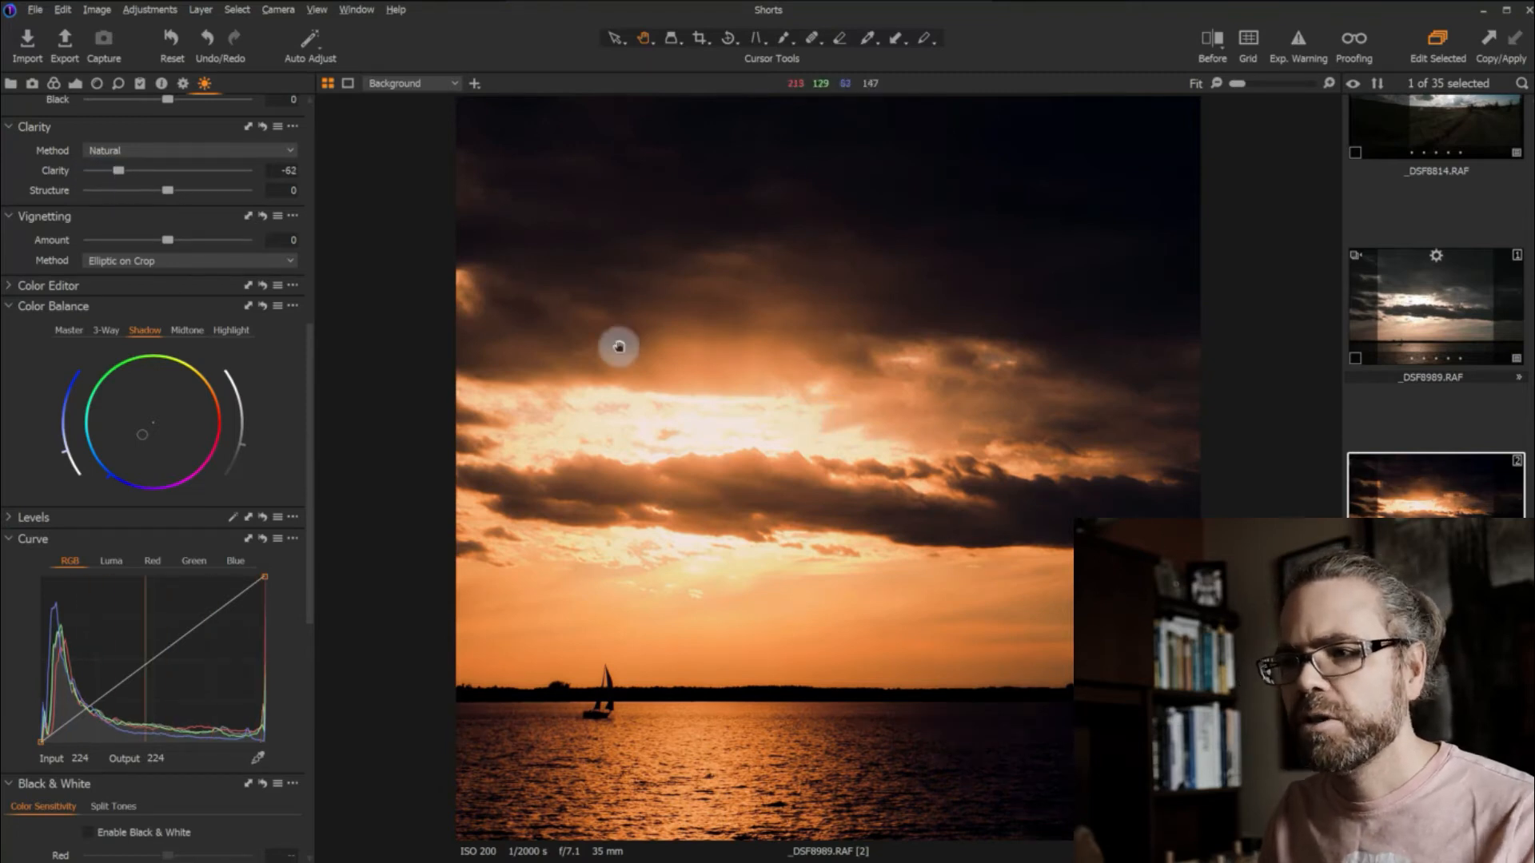
pyautogui.click(141, 173)
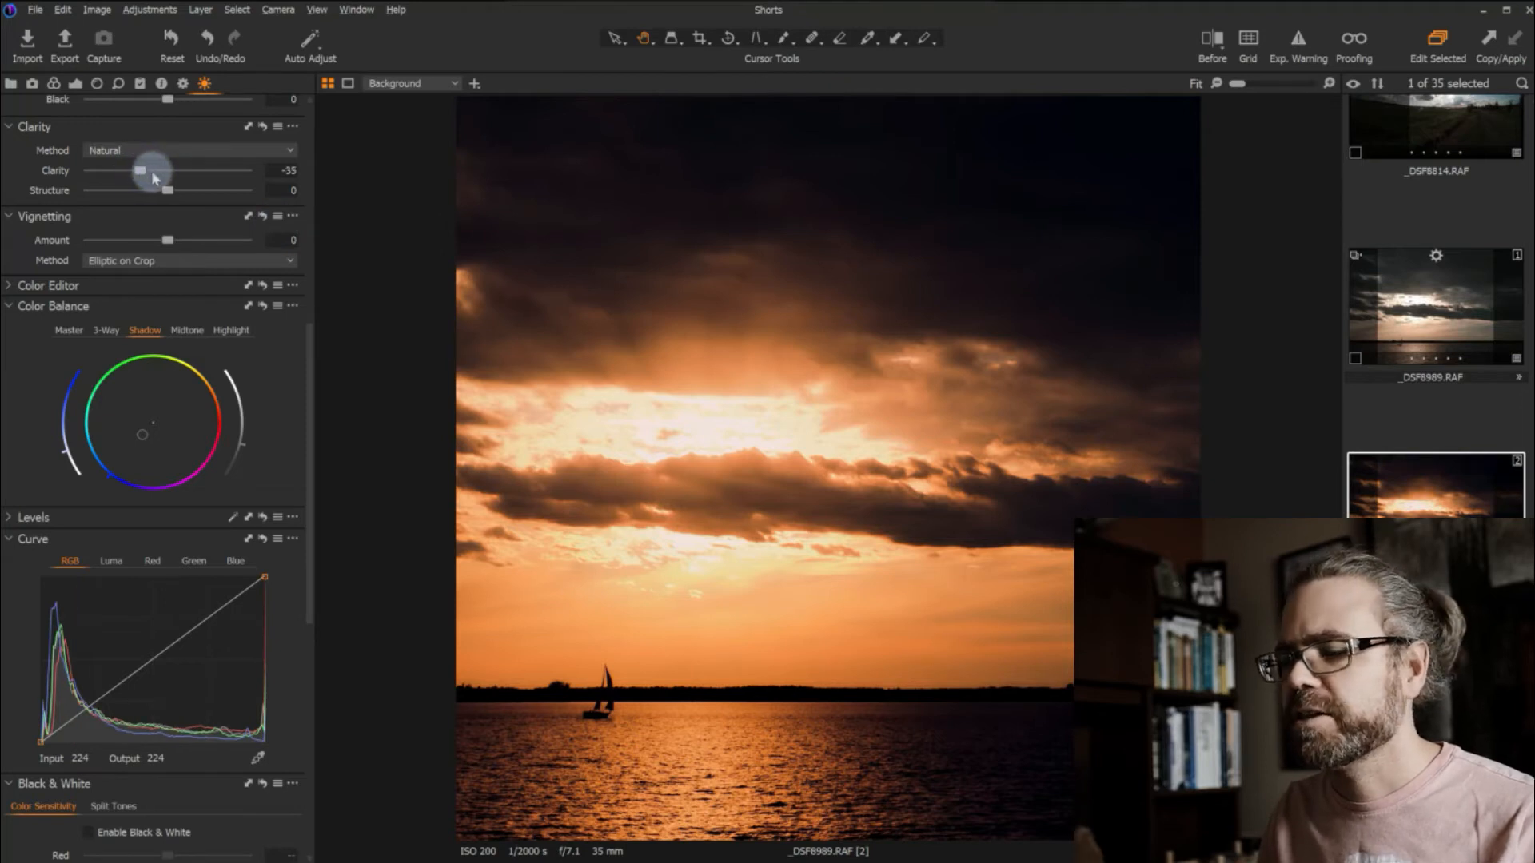
pyautogui.click(199, 171)
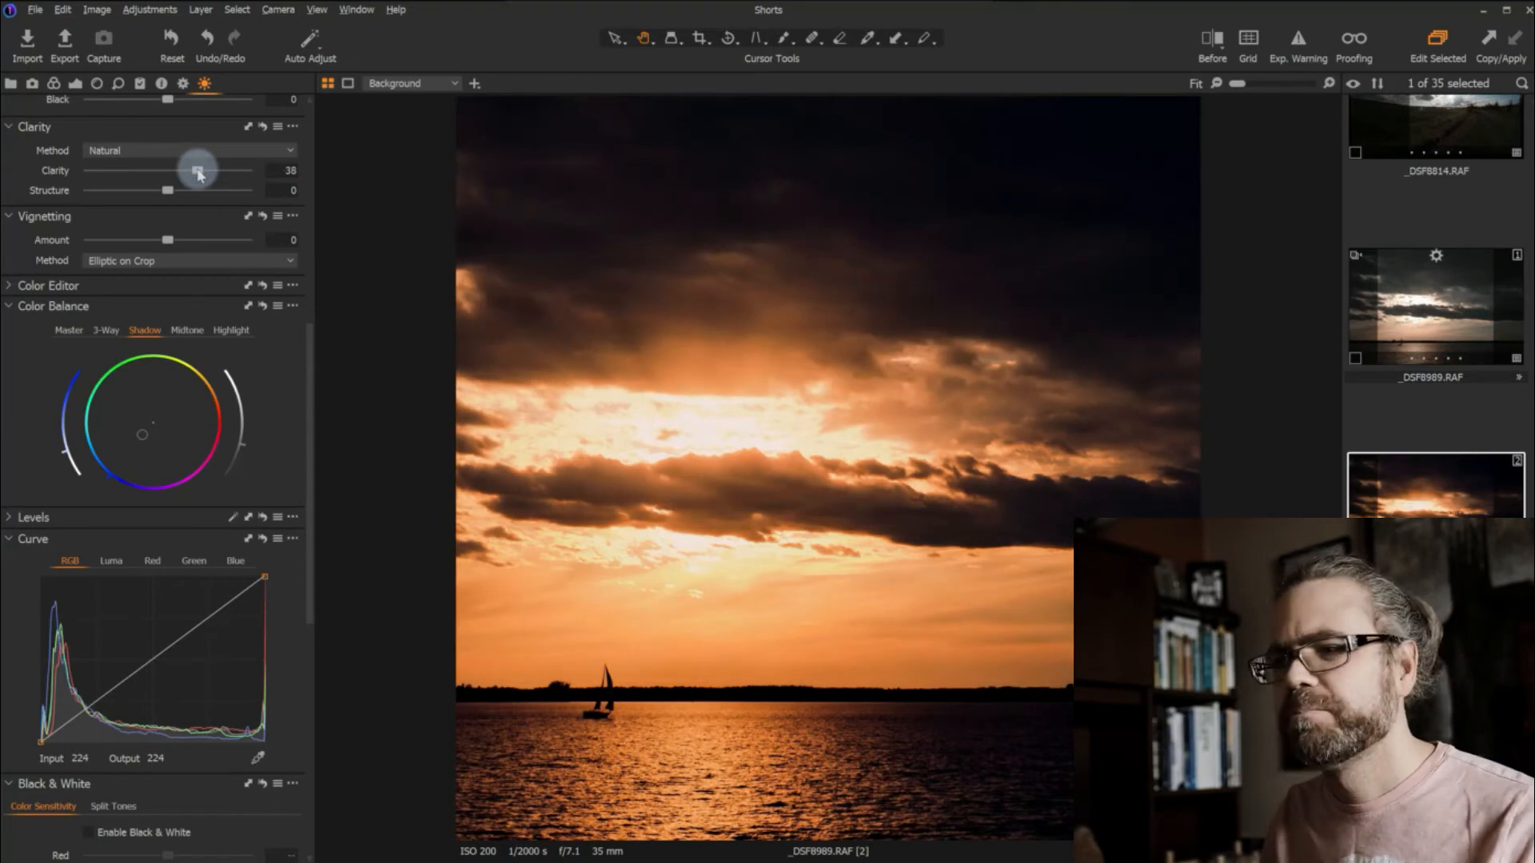
# Set the Background layer's clarity to -25
pyautogui.click(148, 170)
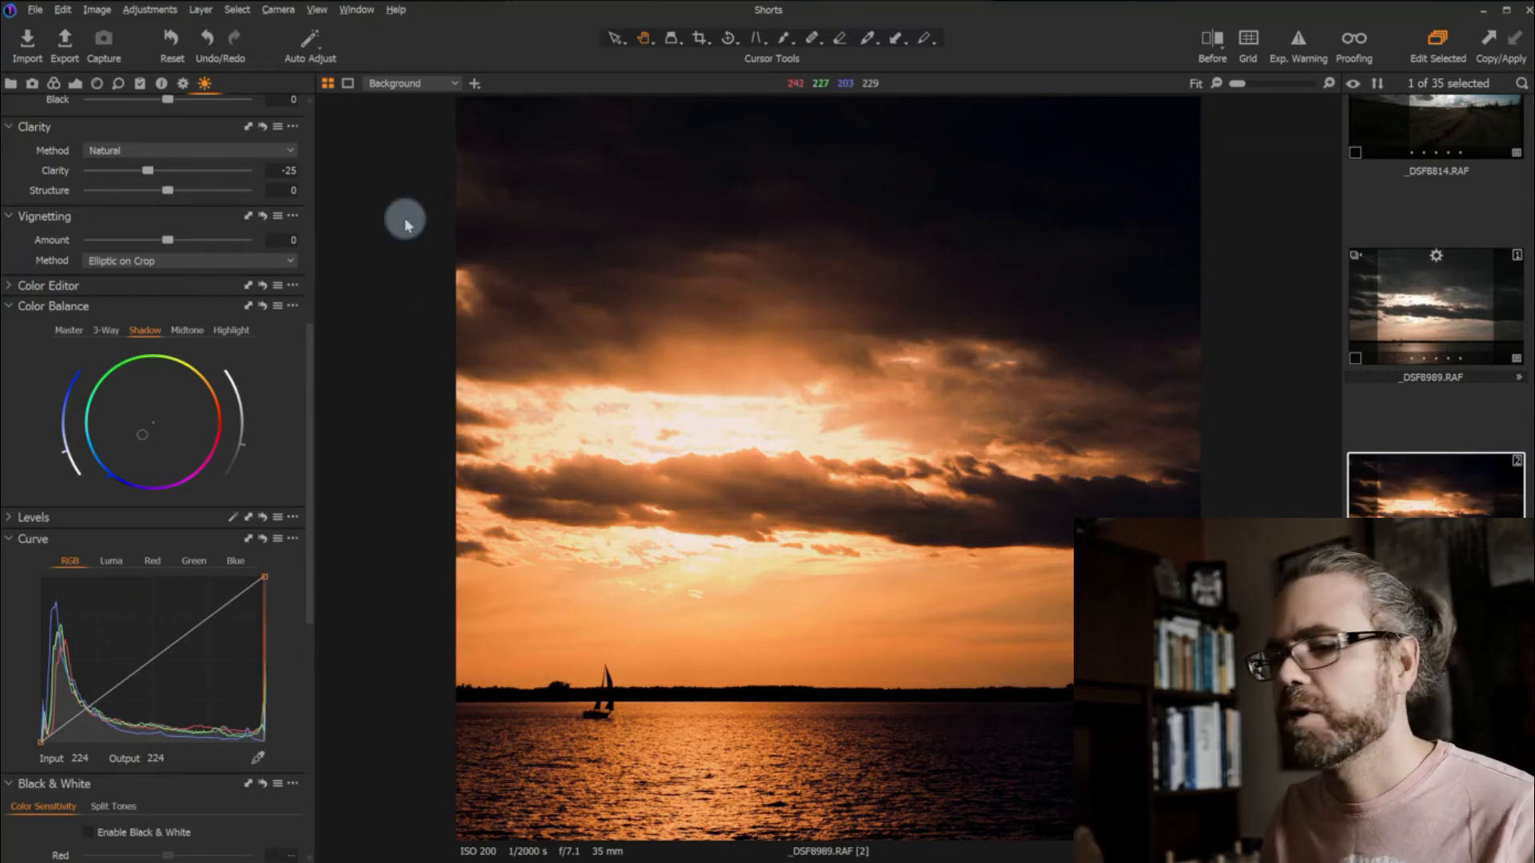
# Review the Background layer's highlight and midtone color balance, and compare the photo with and without Color Balance by temporarily resetting it
pyautogui.scroll(-2, 226, 206)
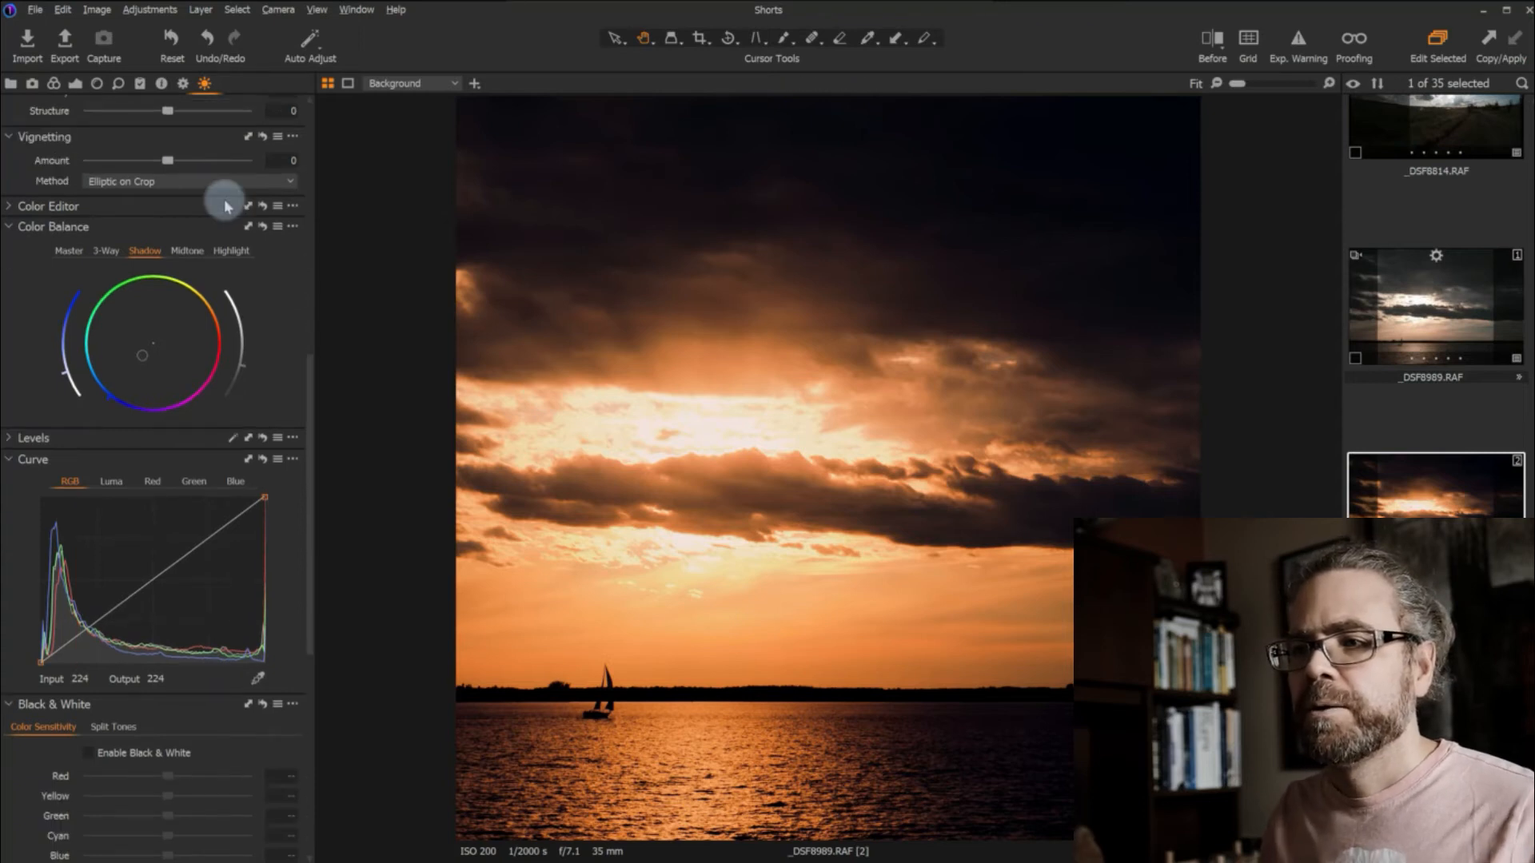
pyautogui.scroll(-1, 198, 167)
pyautogui.scroll(-2, 242, 175)
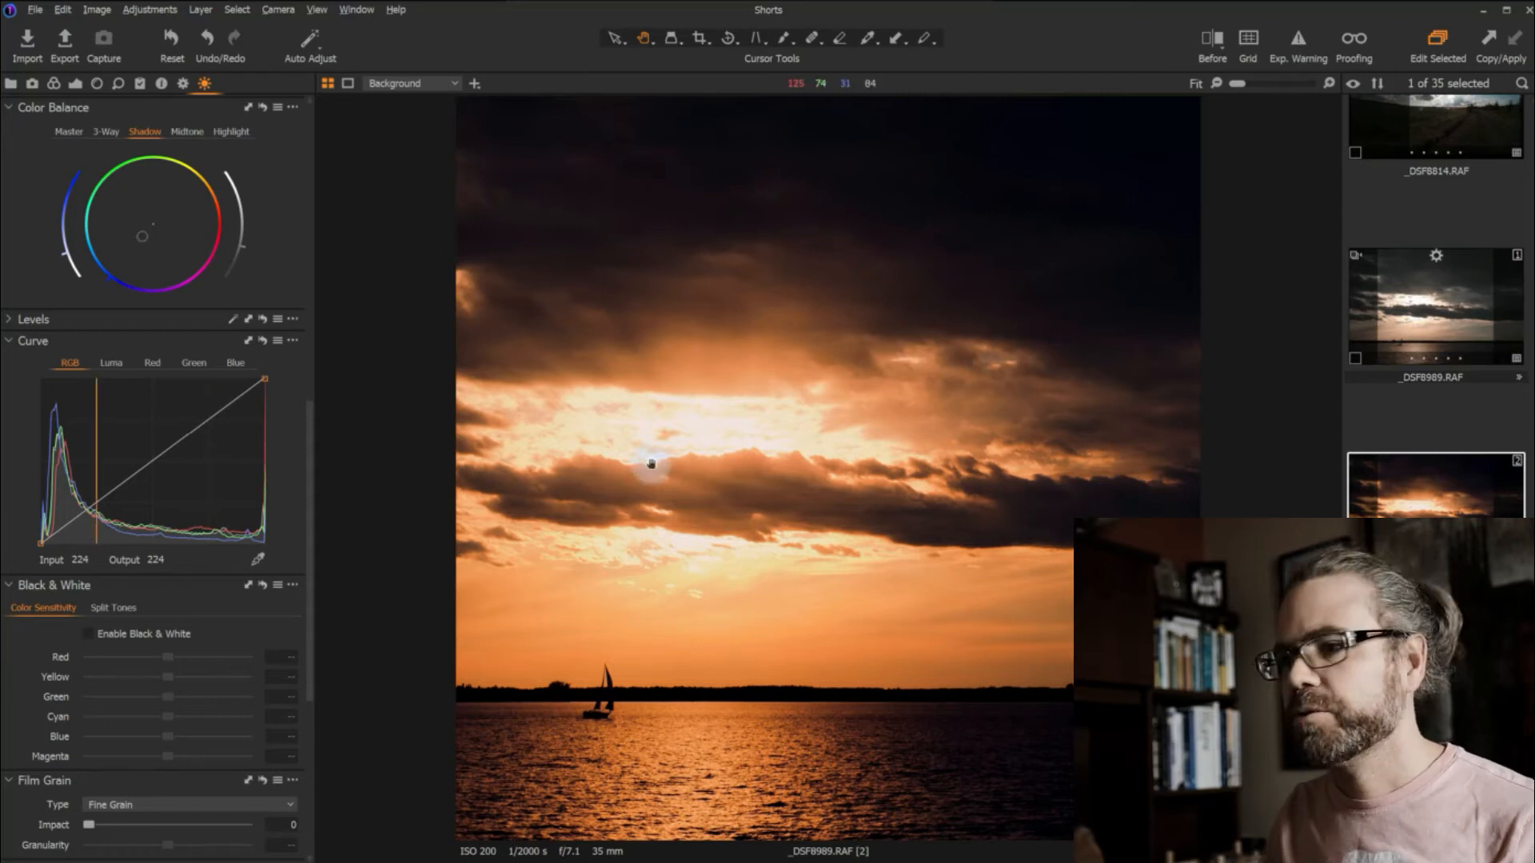
pyautogui.click(240, 133)
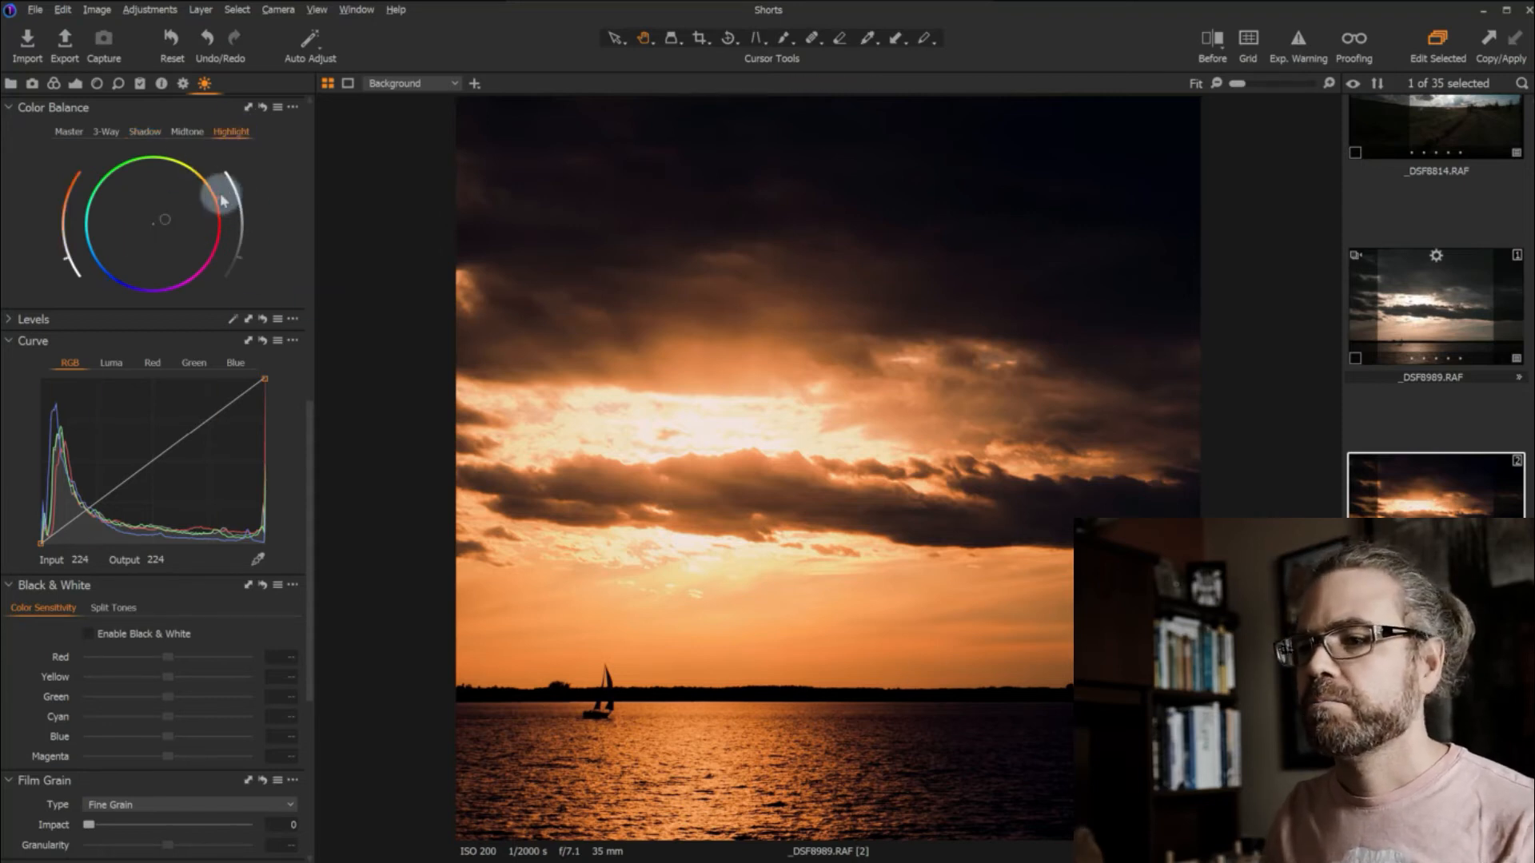
pyautogui.click(187, 131)
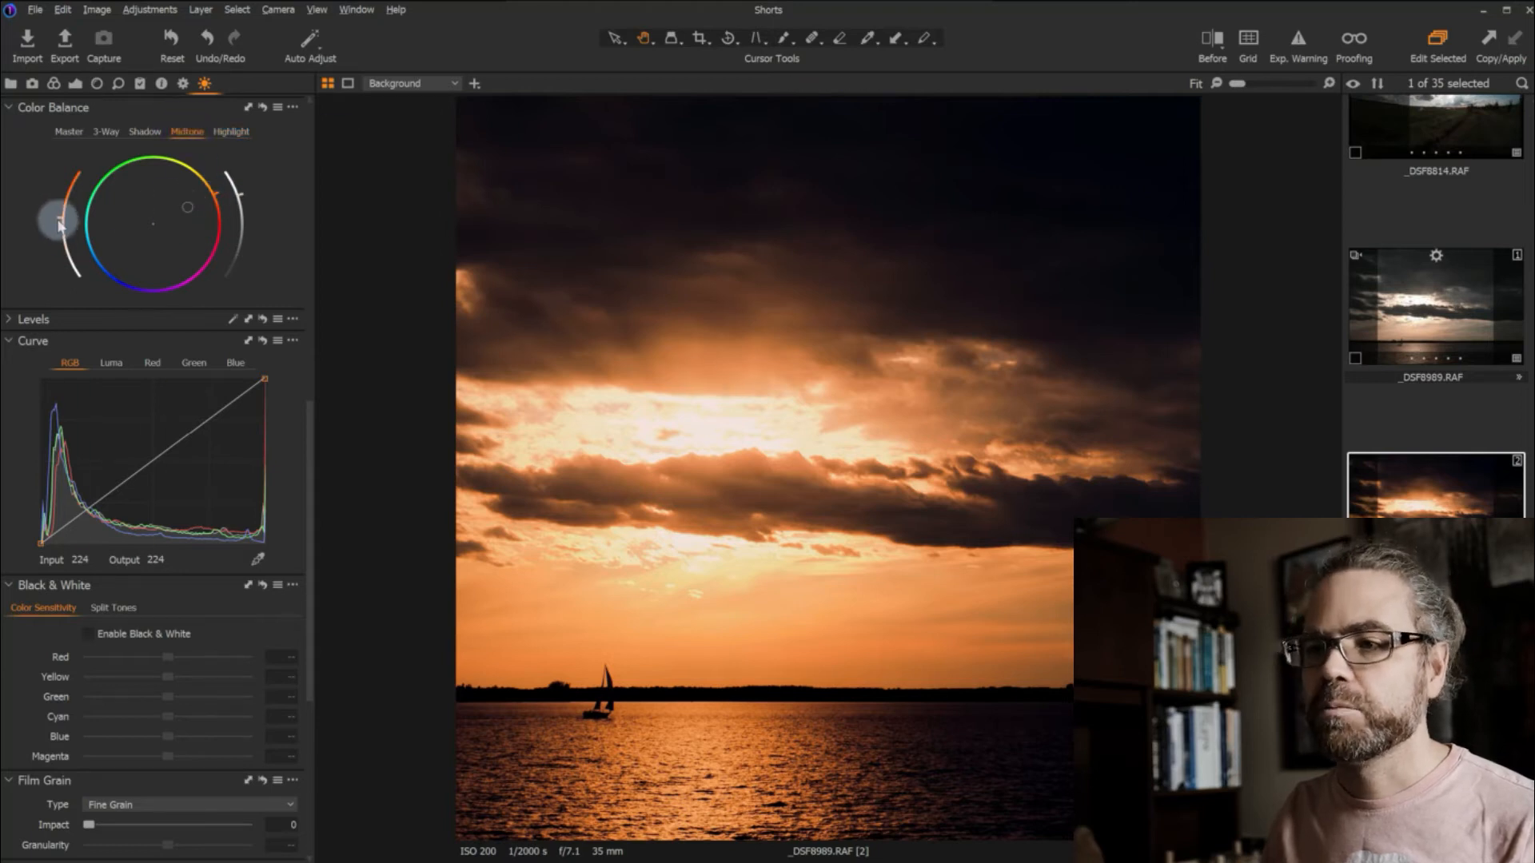
pyautogui.click(264, 108)
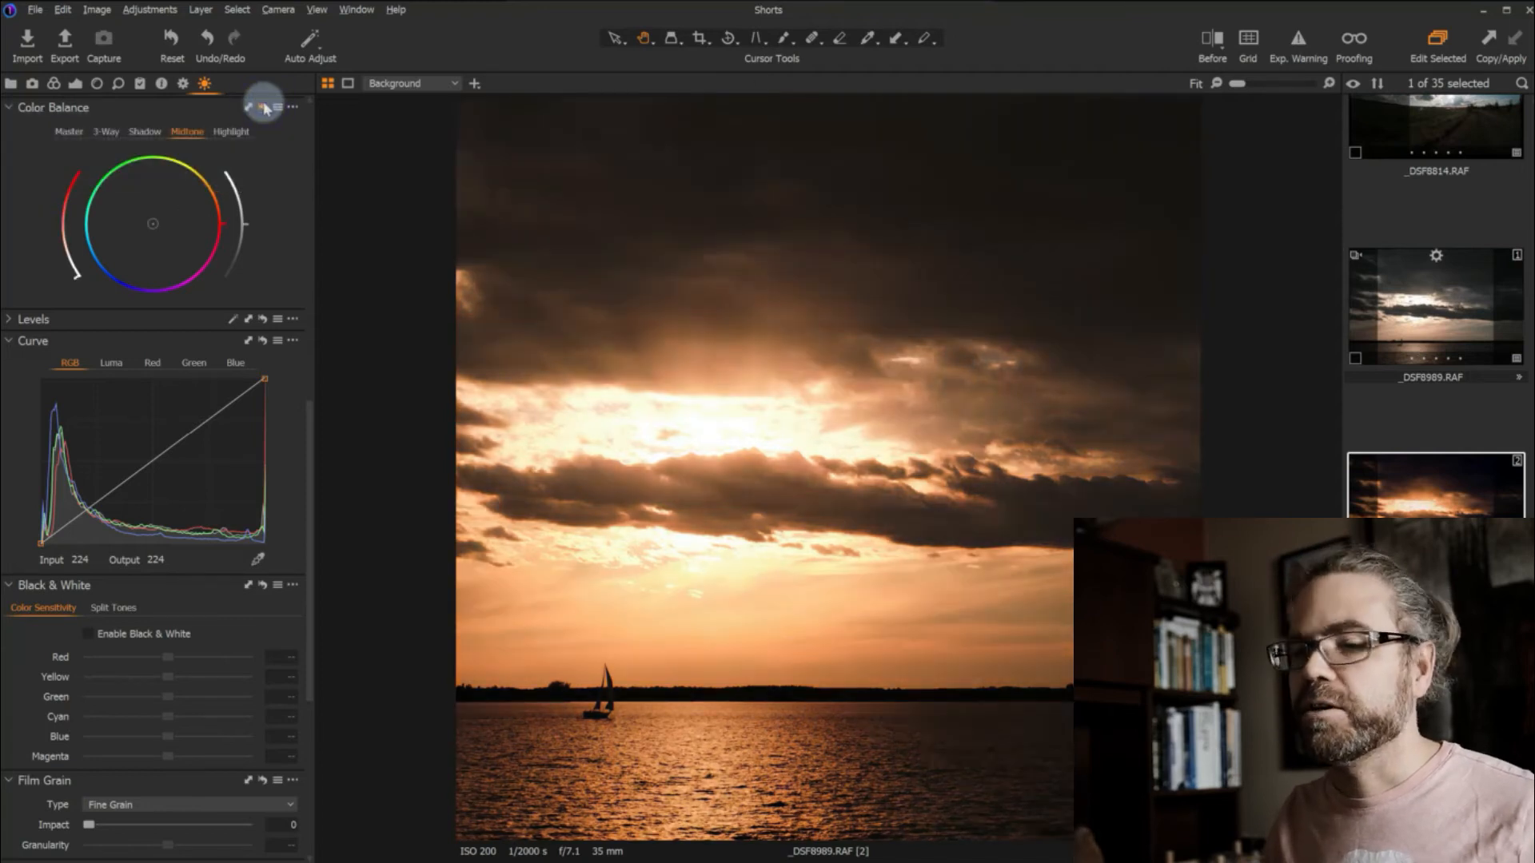
pyautogui.hotkey('ctrl', 'z')
pyautogui.click(264, 108)
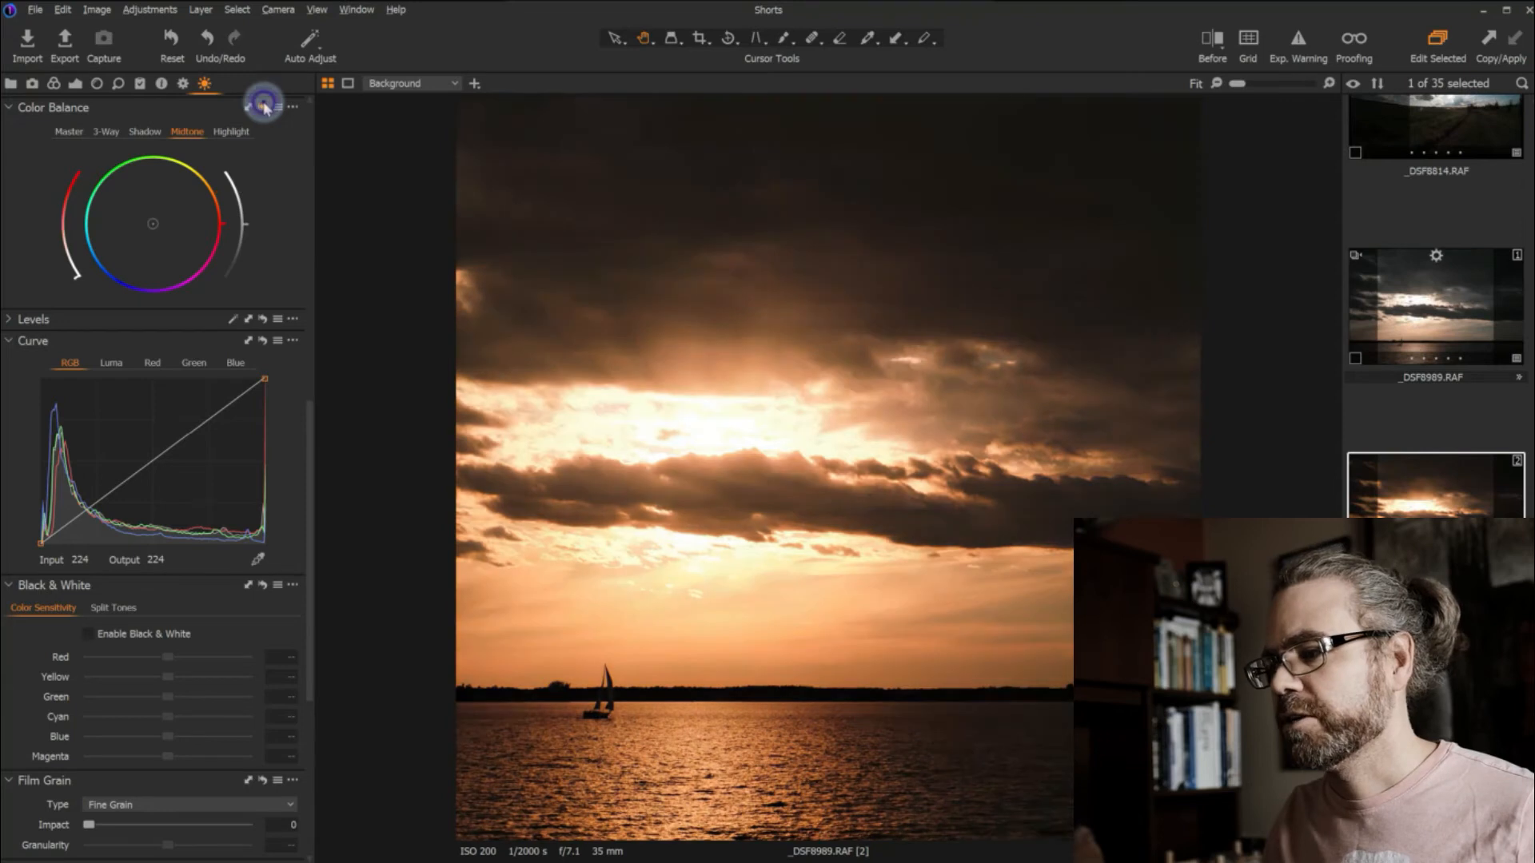
pyautogui.hotkey('ctrl', 'z')
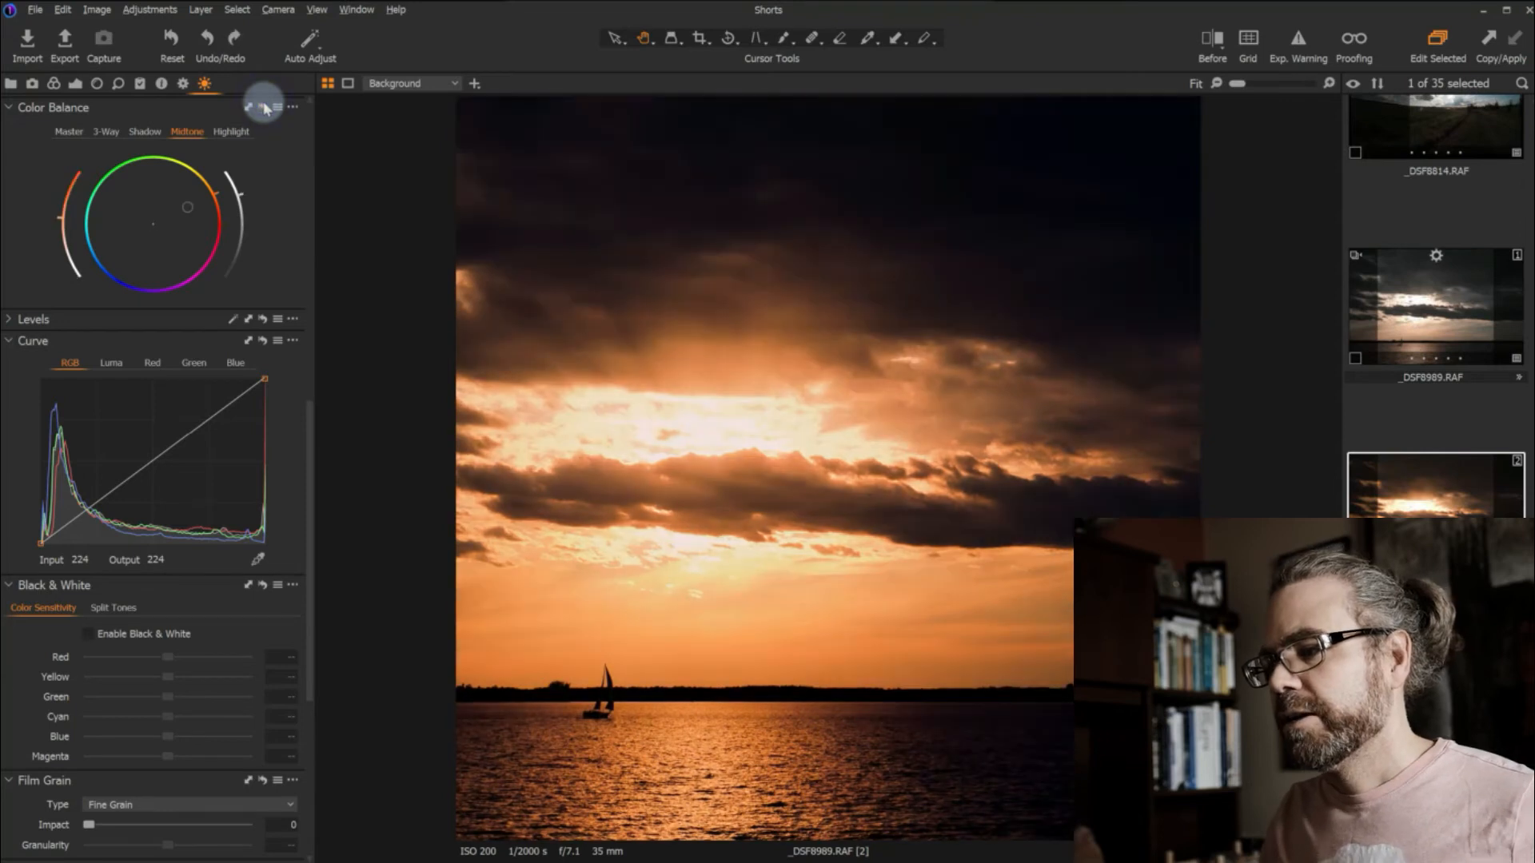
# Fine-tune the shadow lightness in the Background layer's Color Balance and slightly strengthen the blue shadow tint and the orange midtone tint
pyautogui.click(149, 133)
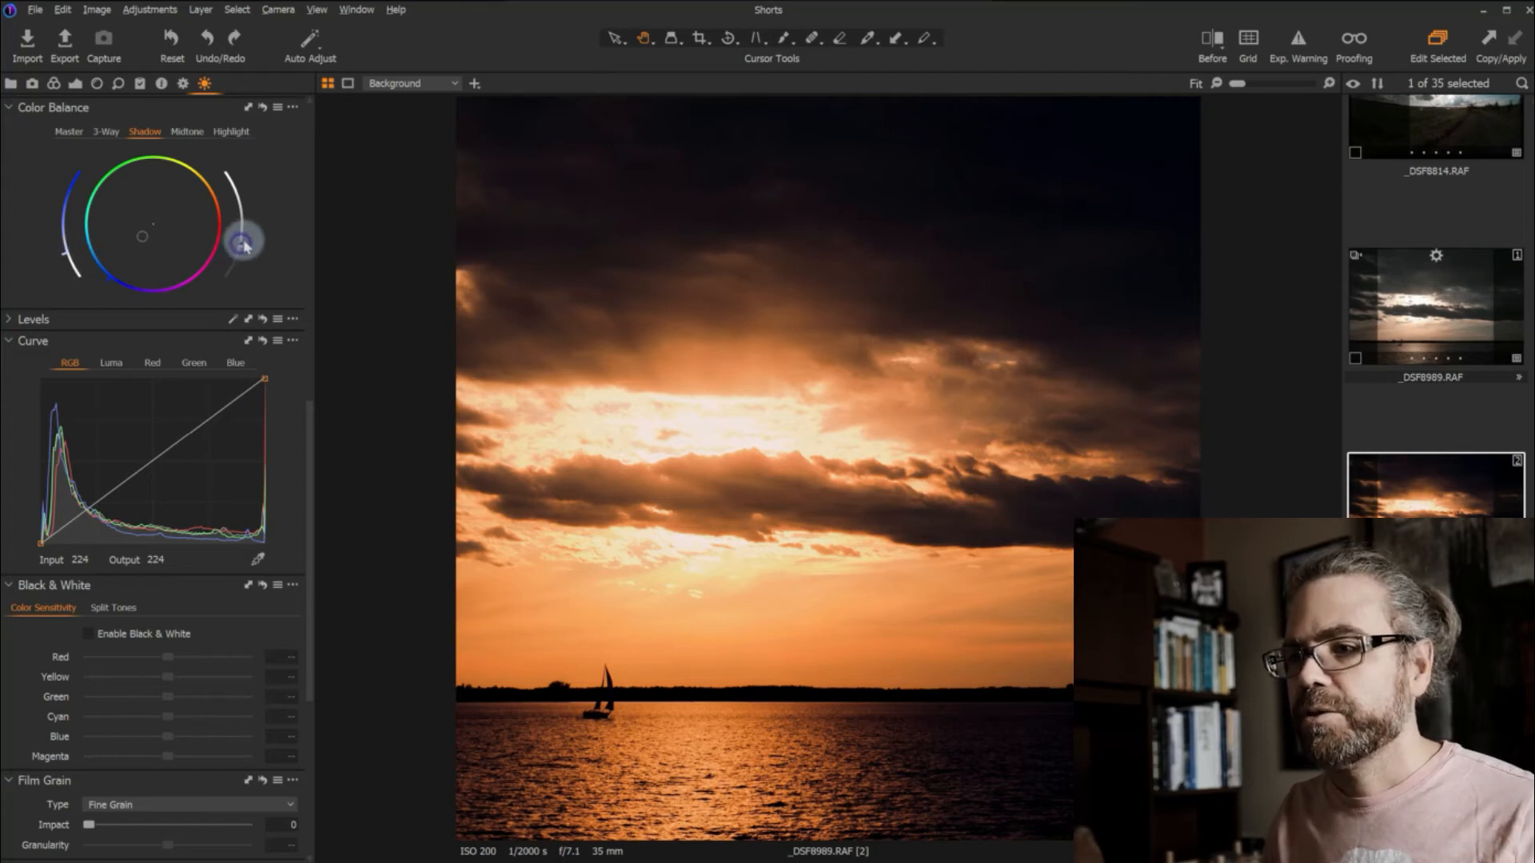
pyautogui.moveTo(243, 241)
pyautogui.mouseDown()
pyautogui.moveTo(246, 218)
pyautogui.moveTo(242, 266)
pyautogui.moveTo(247, 217)
pyautogui.moveTo(251, 250)
pyautogui.mouseUp()
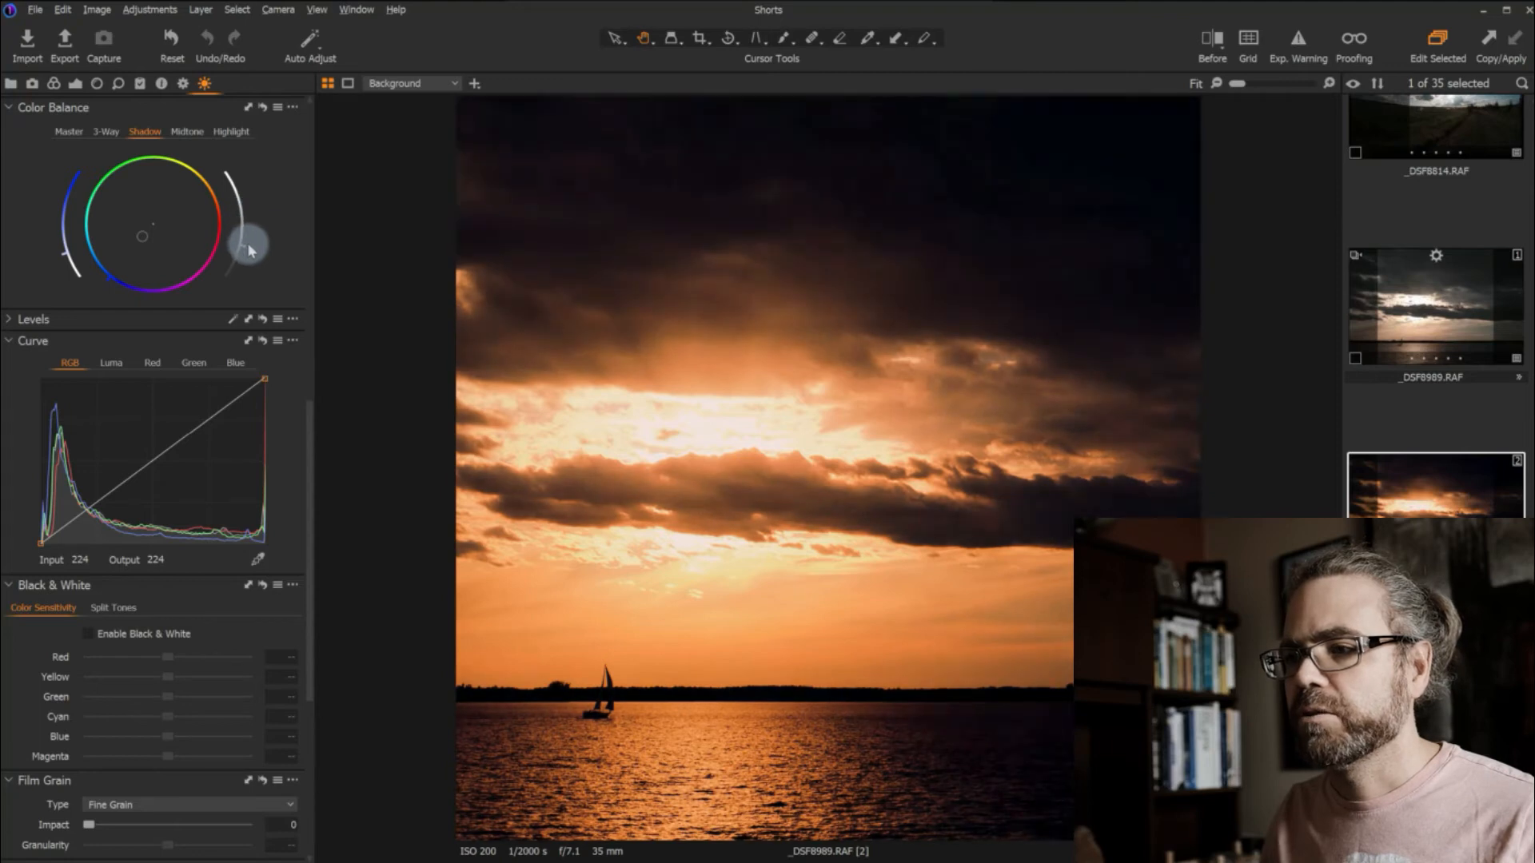
pyautogui.moveTo(69, 250)
pyautogui.mouseDown()
pyautogui.moveTo(64, 186)
pyautogui.moveTo(63, 259)
pyautogui.mouseUp()
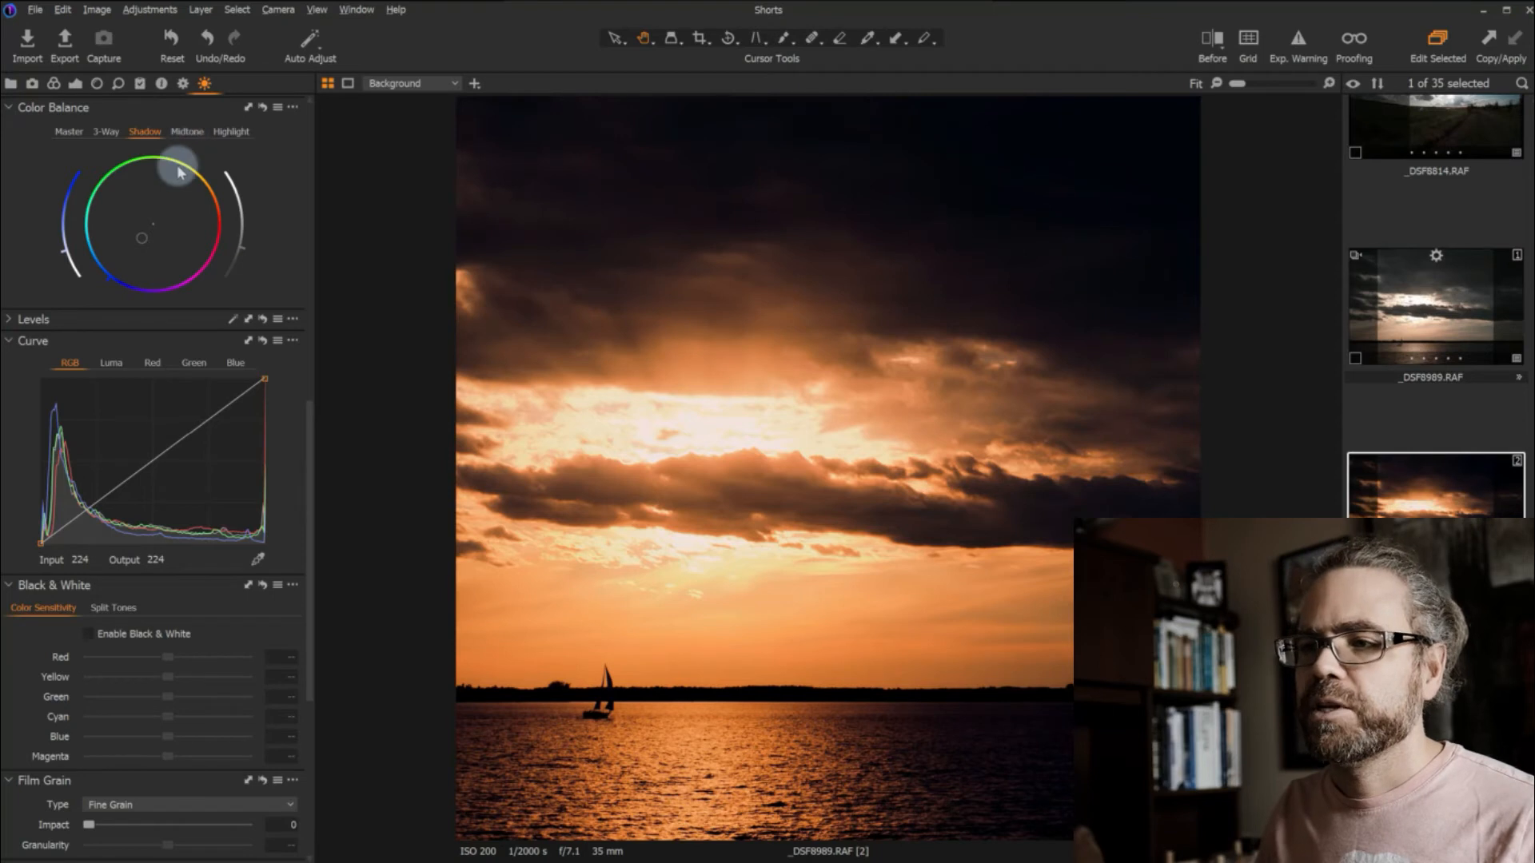
pyautogui.click(192, 130)
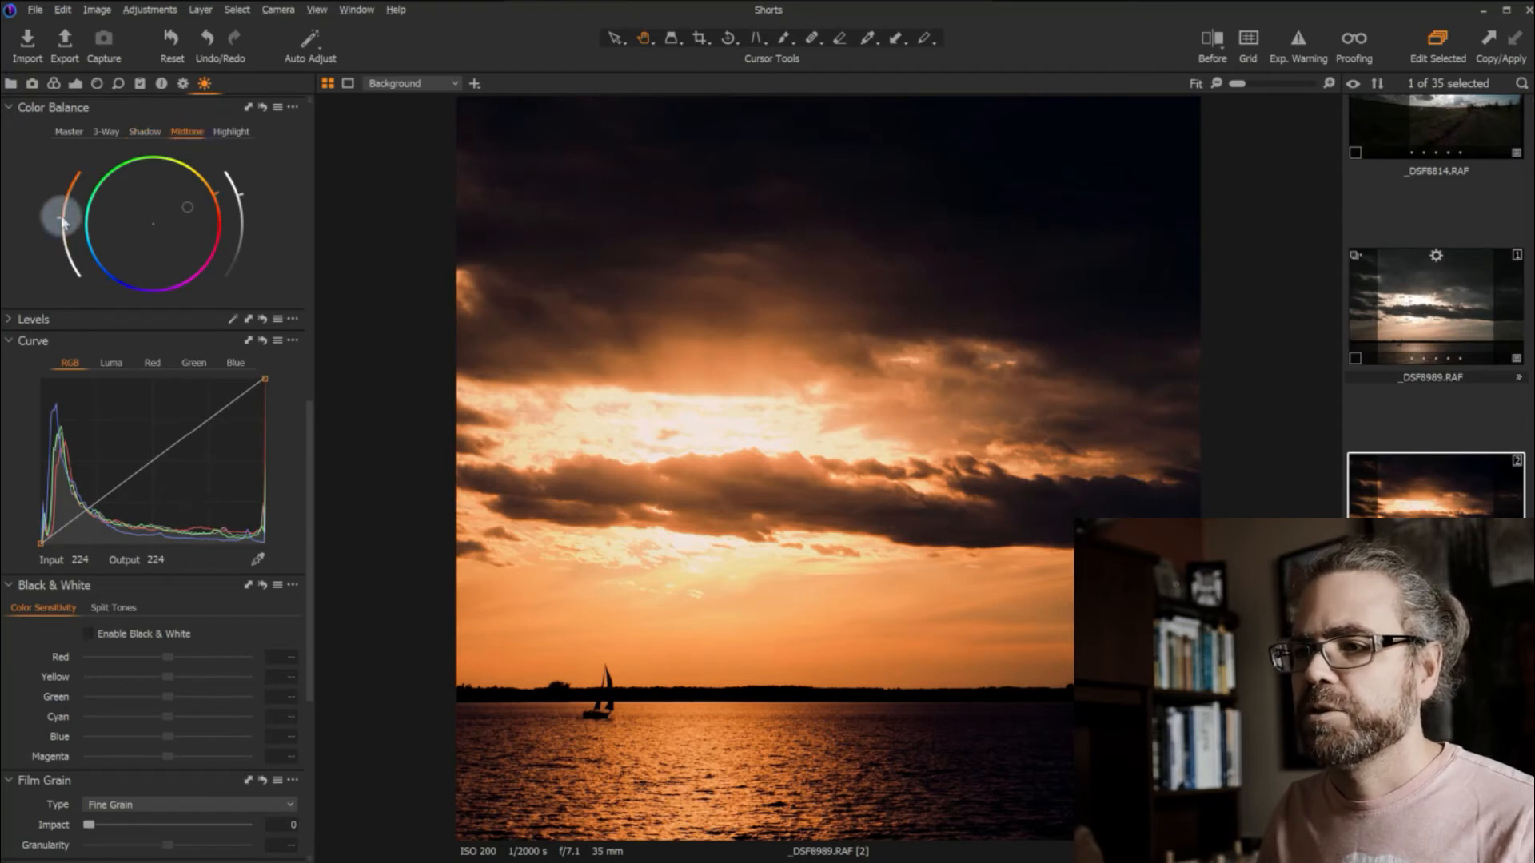
pyautogui.moveTo(62, 218)
pyautogui.mouseDown()
pyautogui.moveTo(65, 315)
pyautogui.moveTo(56, 194)
pyautogui.moveTo(53, 206)
pyautogui.mouseUp()
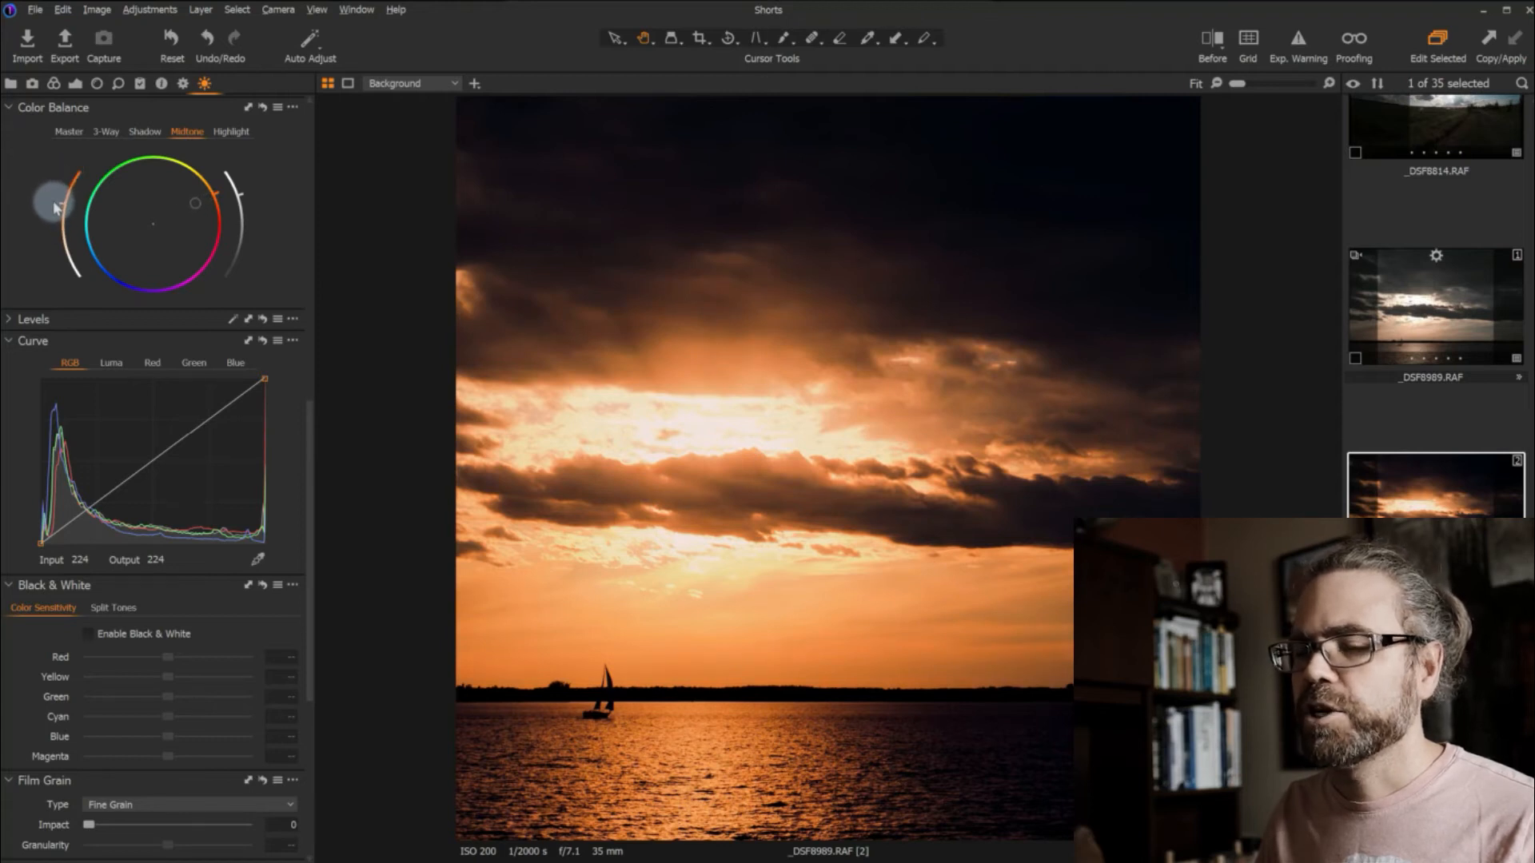
# Try darker highlights in Color Balance, settle on a slightly raised highlight lightness, and slightly strengthen the orange highlight tint
pyautogui.click(230, 131)
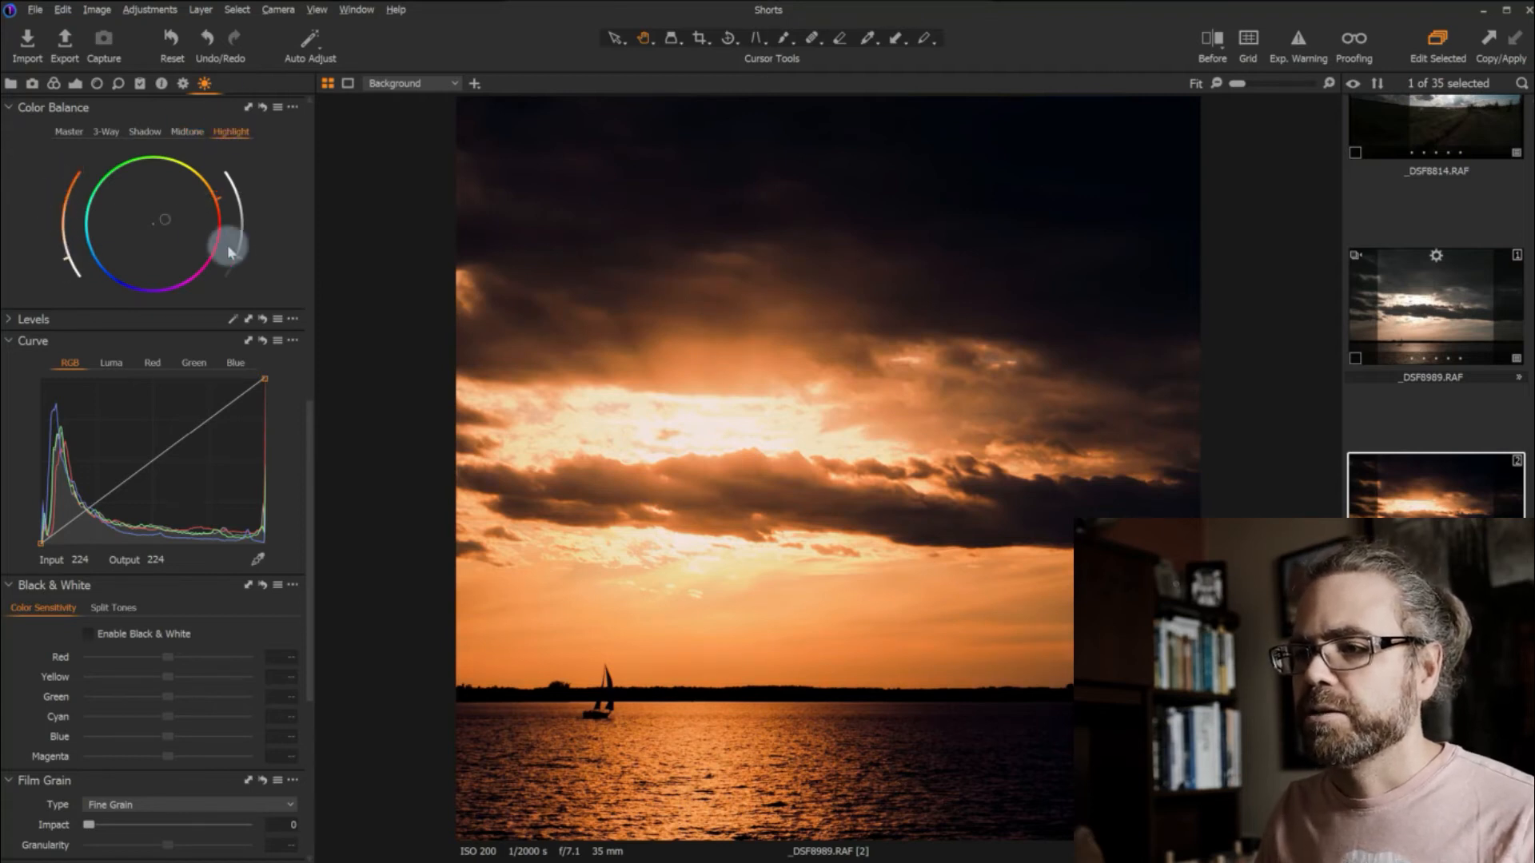
pyautogui.moveTo(230, 253)
pyautogui.mouseDown()
pyautogui.moveTo(258, 232)
pyautogui.moveTo(248, 275)
pyautogui.mouseUp()
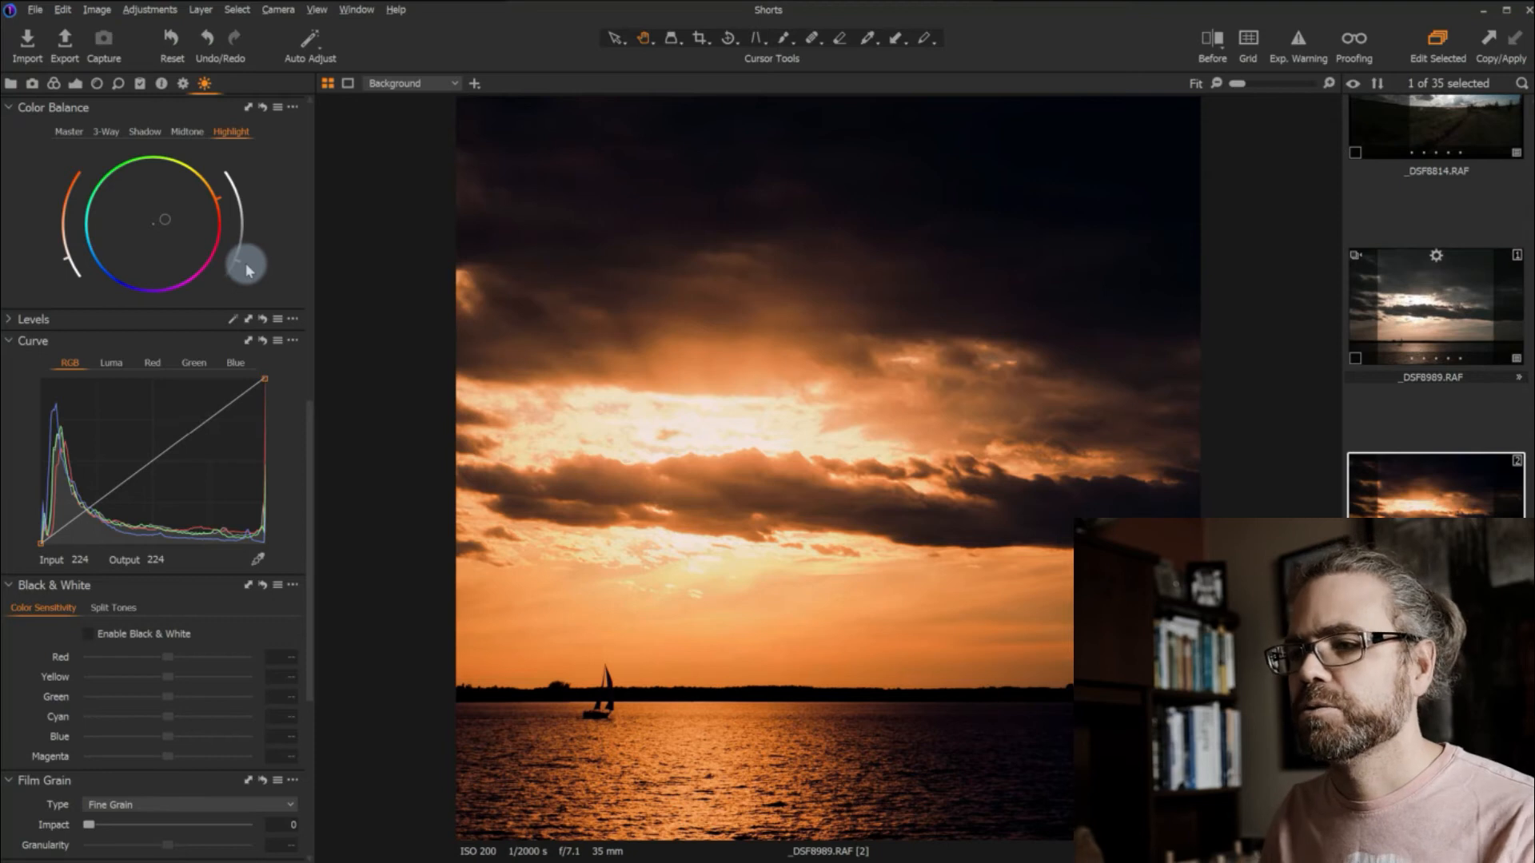
pyautogui.moveTo(247, 262); pyautogui.dragTo(244, 258)
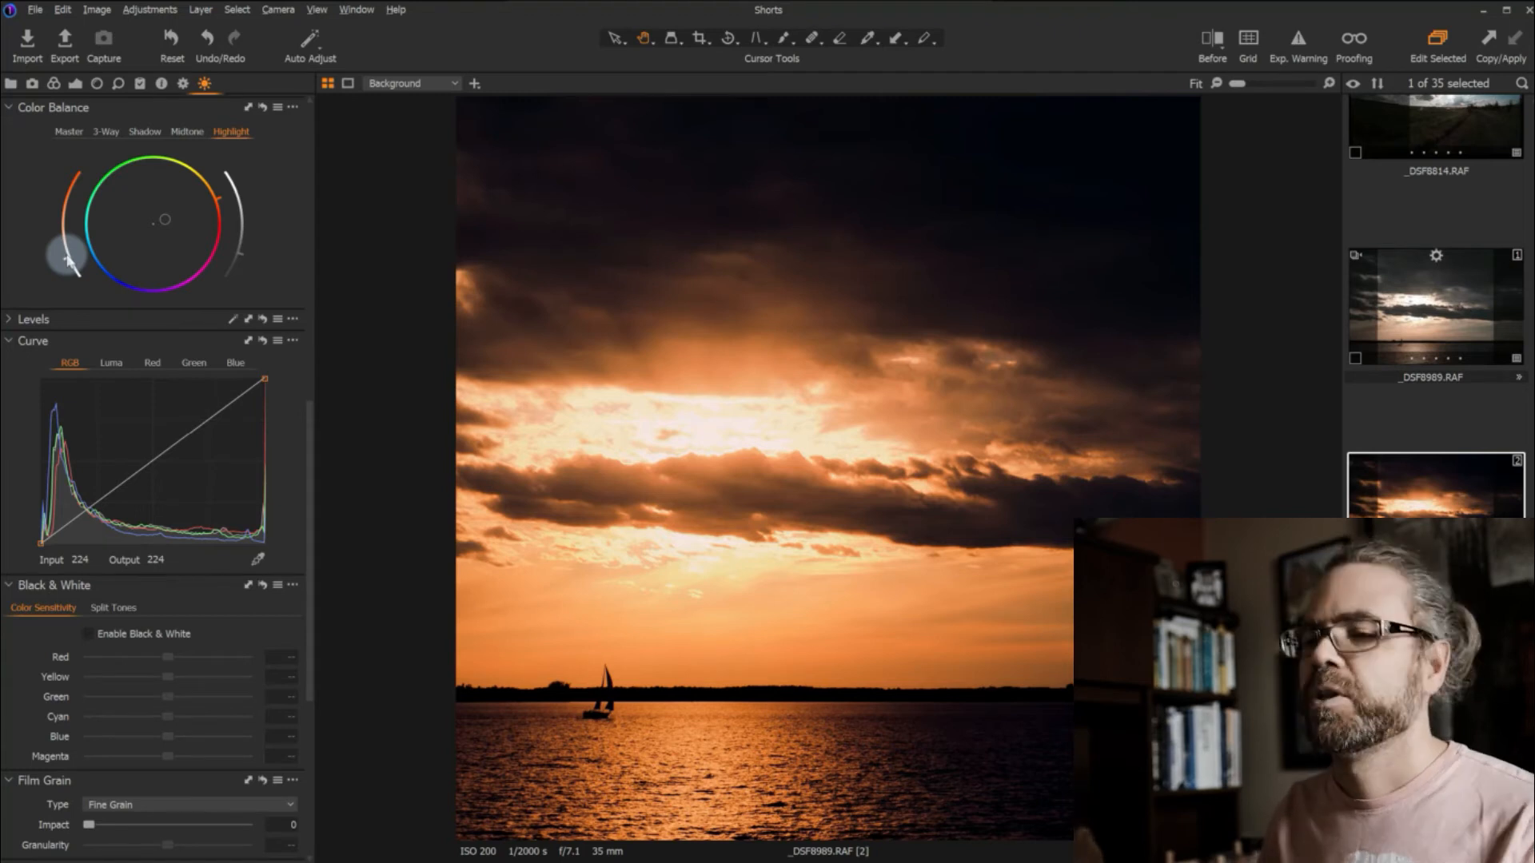
pyautogui.moveTo(68, 260)
pyautogui.mouseDown()
pyautogui.moveTo(68, 172)
pyautogui.moveTo(64, 258)
pyautogui.mouseUp()
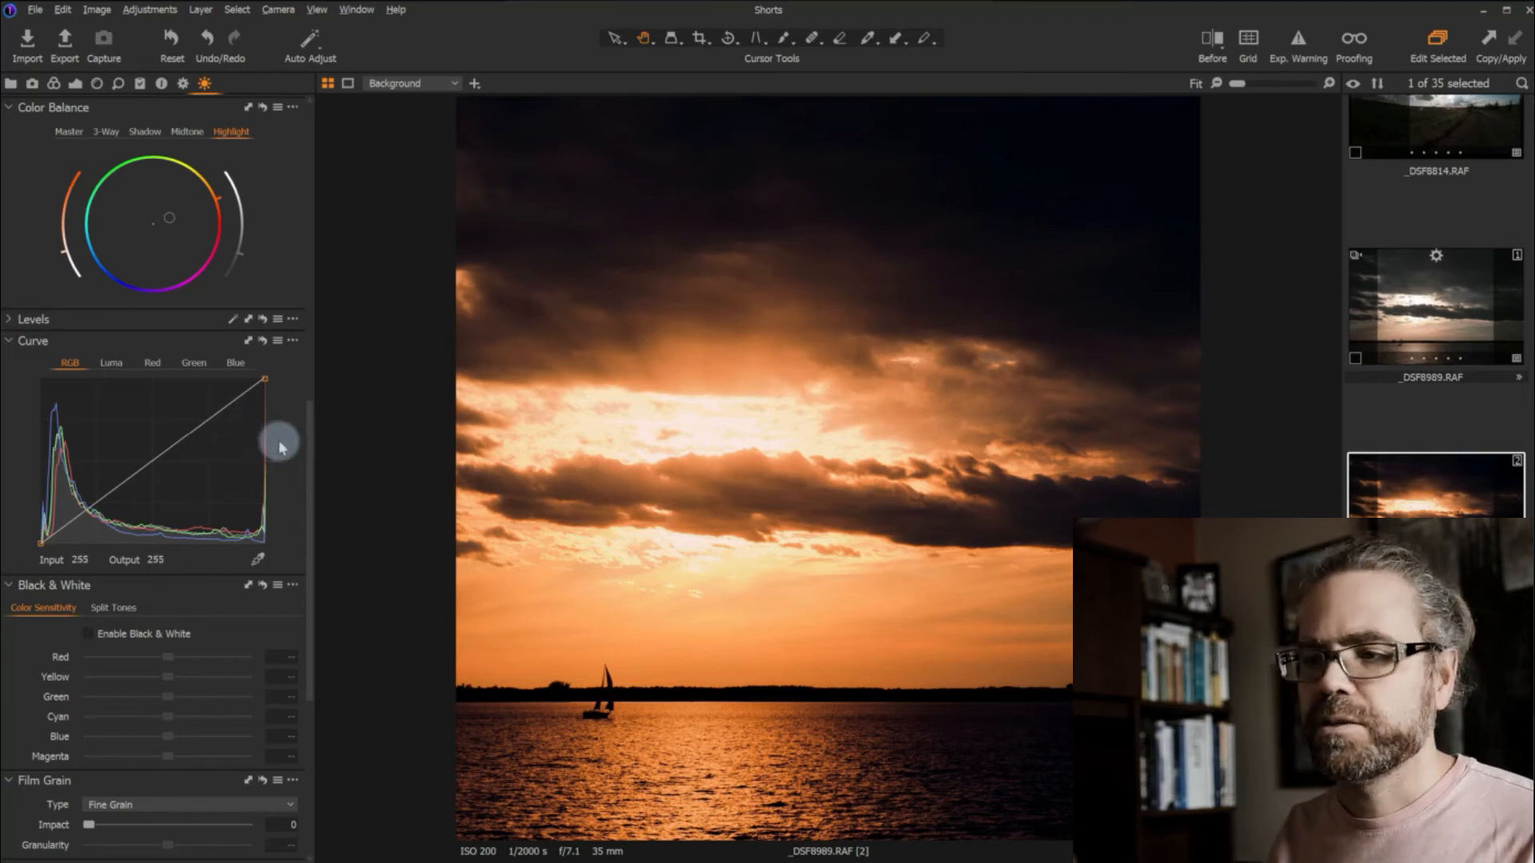
# Select the Sun layer and display its radial gradient mask over the bright part of the sky
pyautogui.scroll(10, 288, 434)
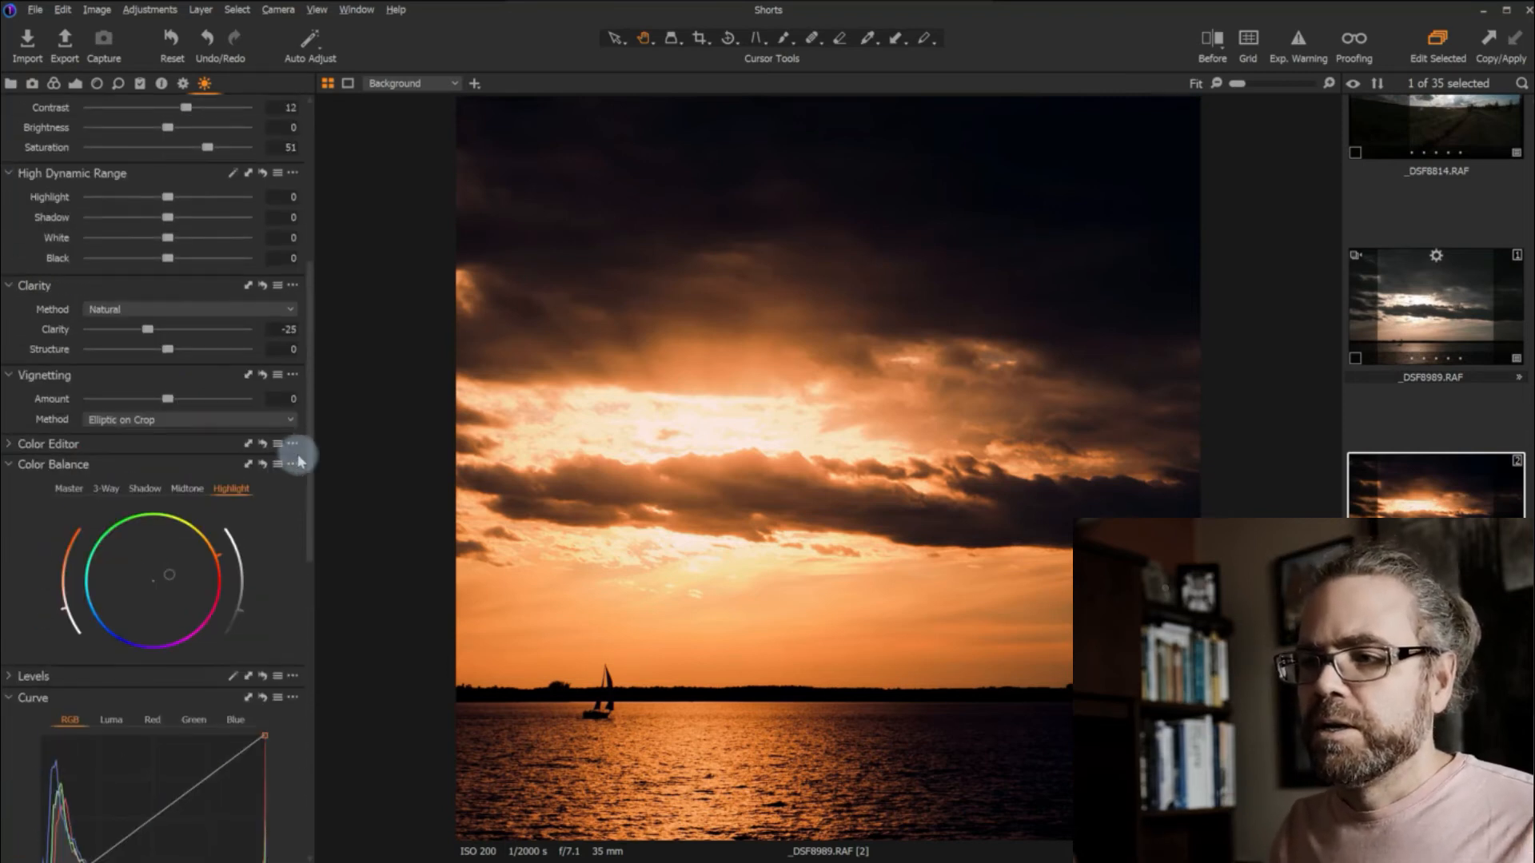
pyautogui.scroll(5, 295, 445)
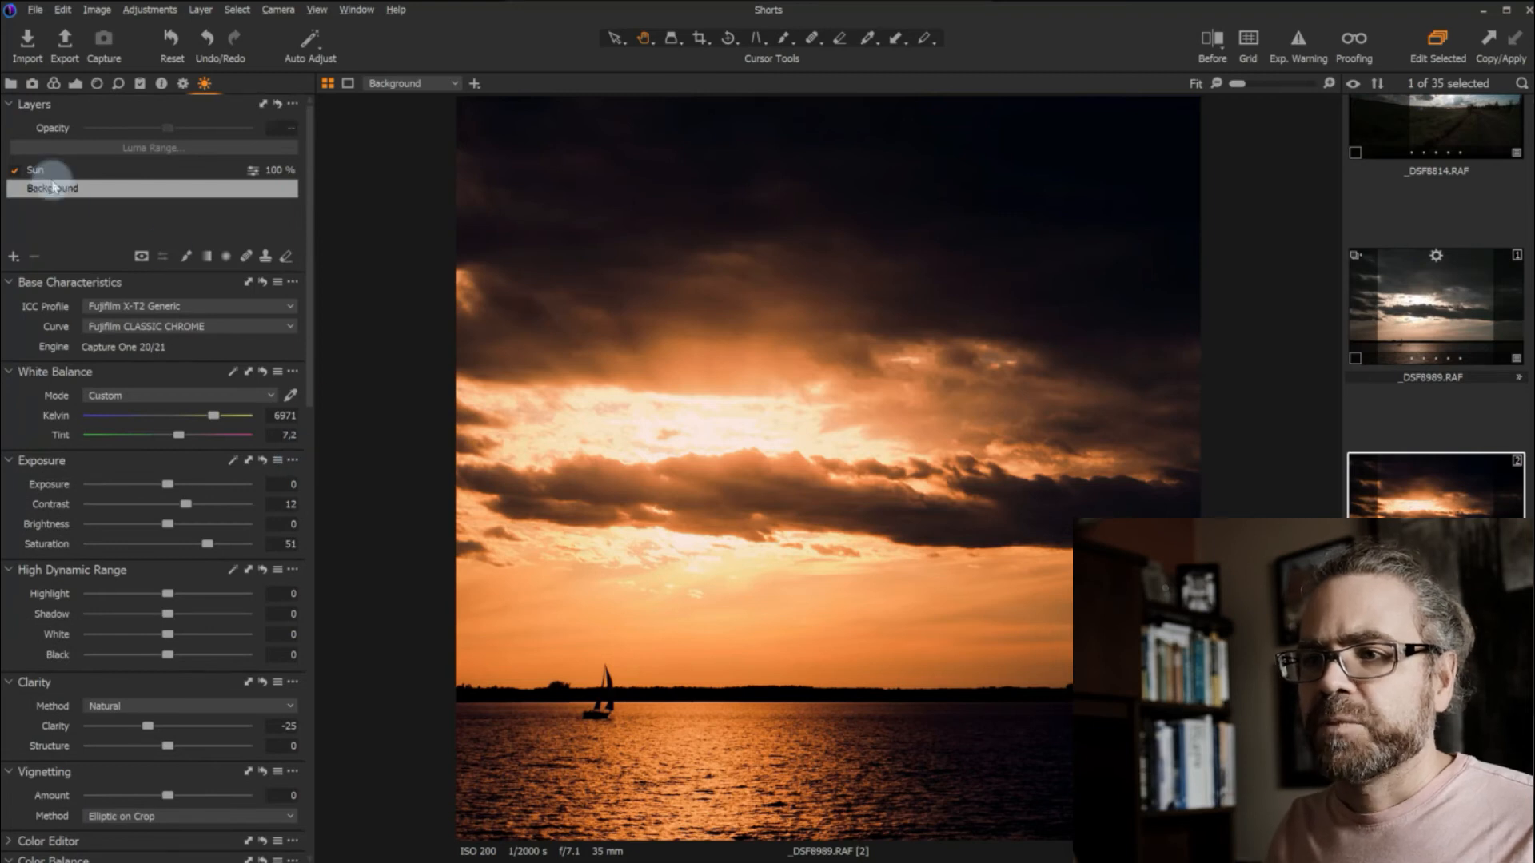
pyautogui.click(48, 171)
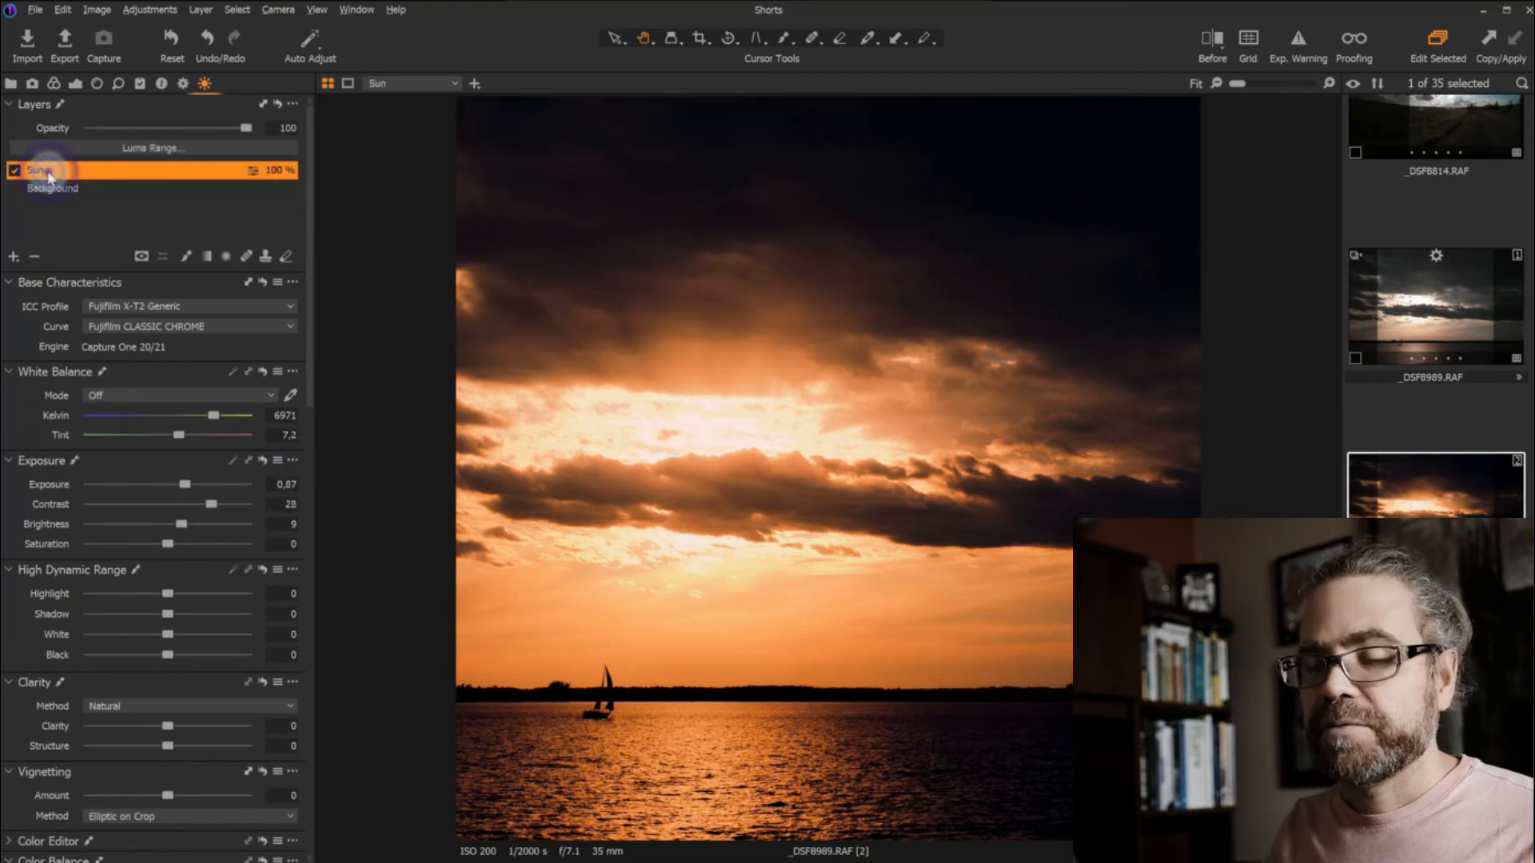
pyautogui.click(227, 256)
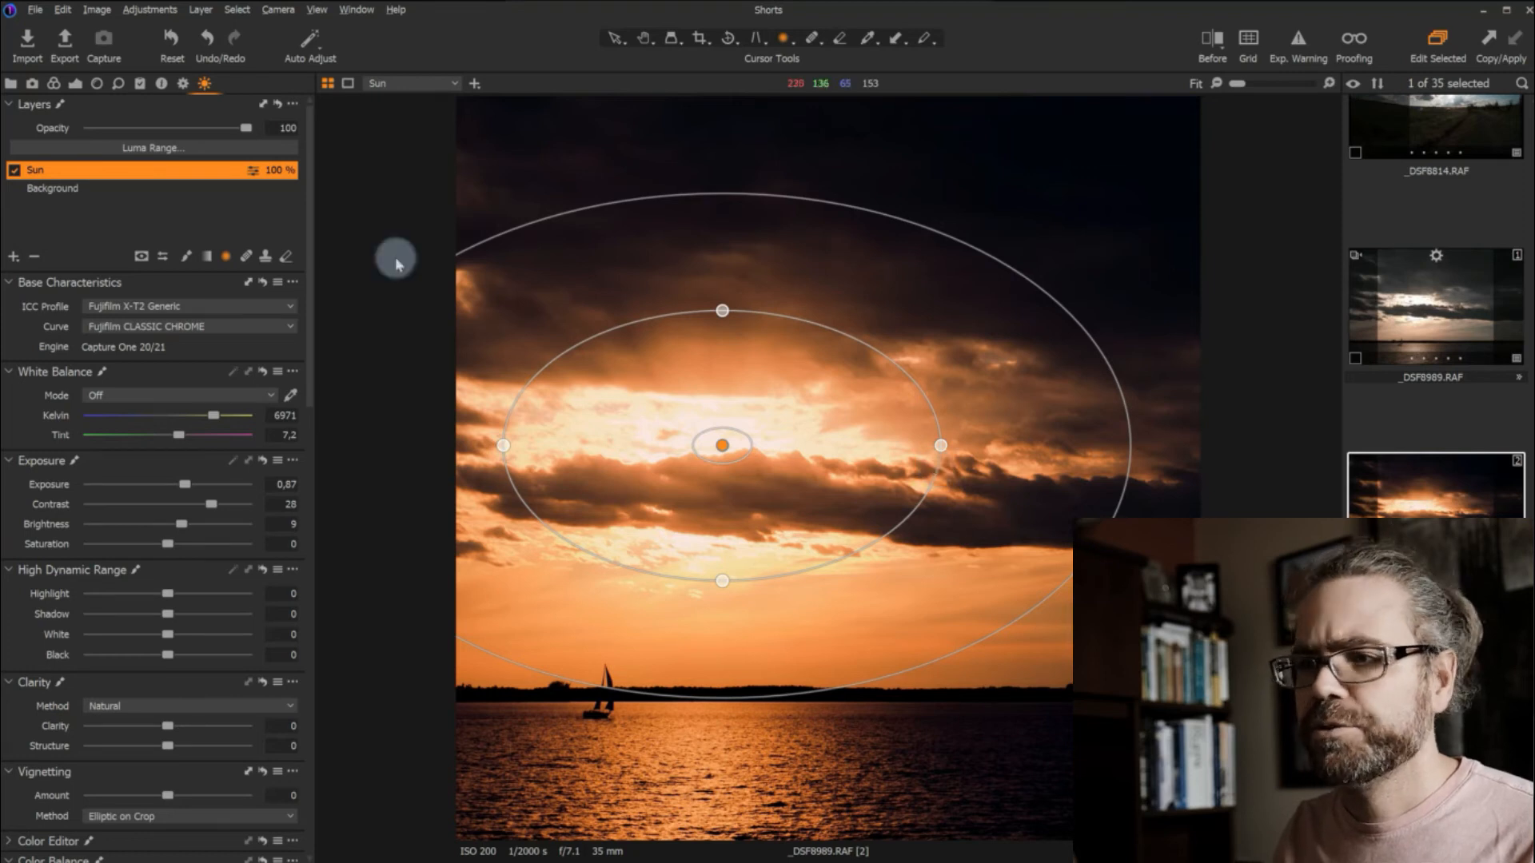
pyautogui.click(226, 256)
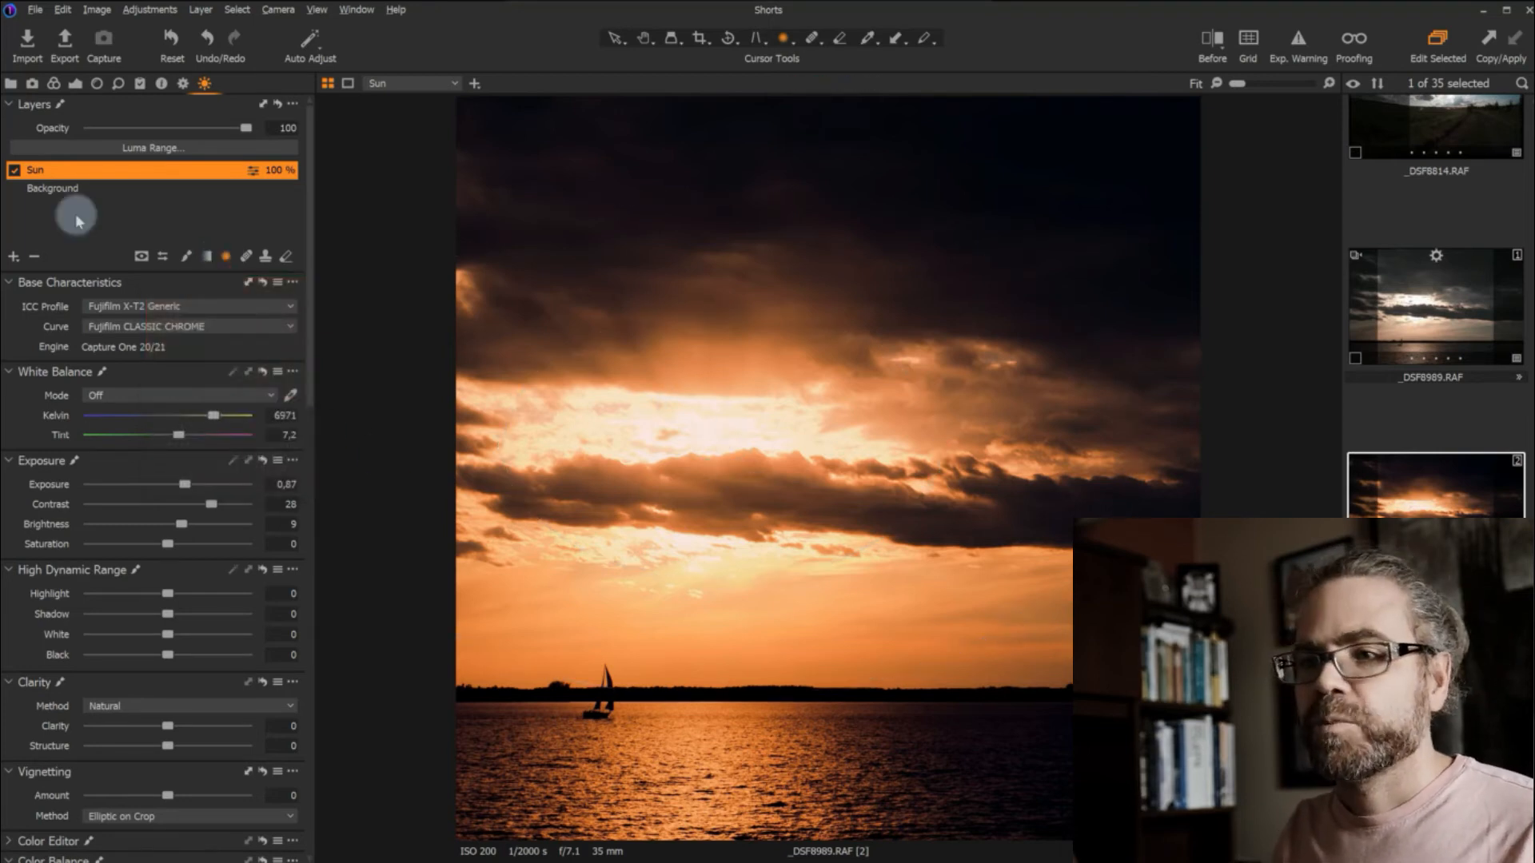
# Compare the photo with and without the Sun layer by switching the layer off and on twice
pyautogui.click(14, 172)
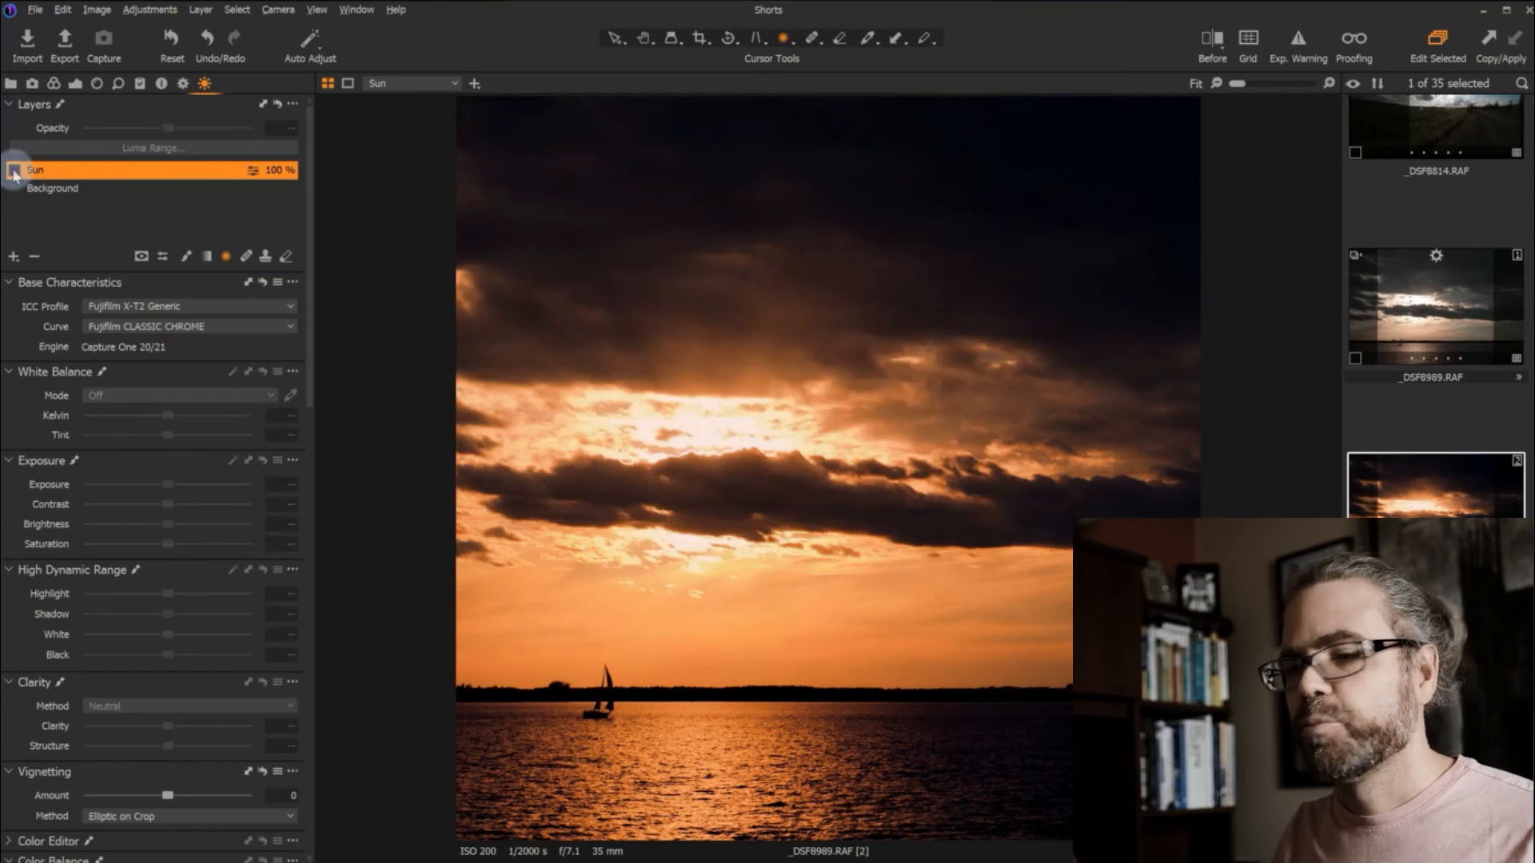
pyautogui.click(14, 171)
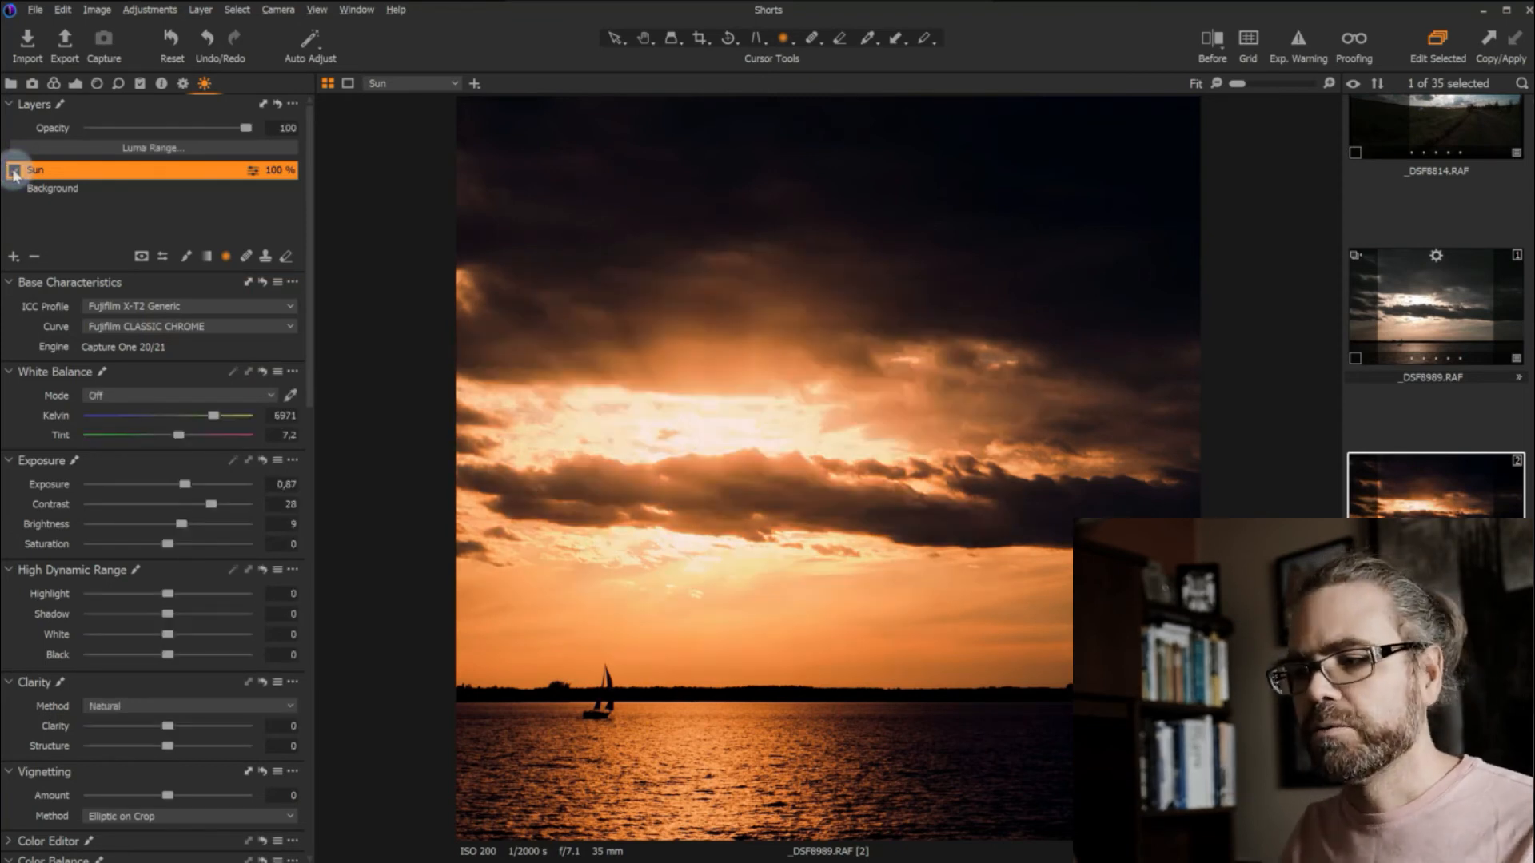
pyautogui.click(14, 171)
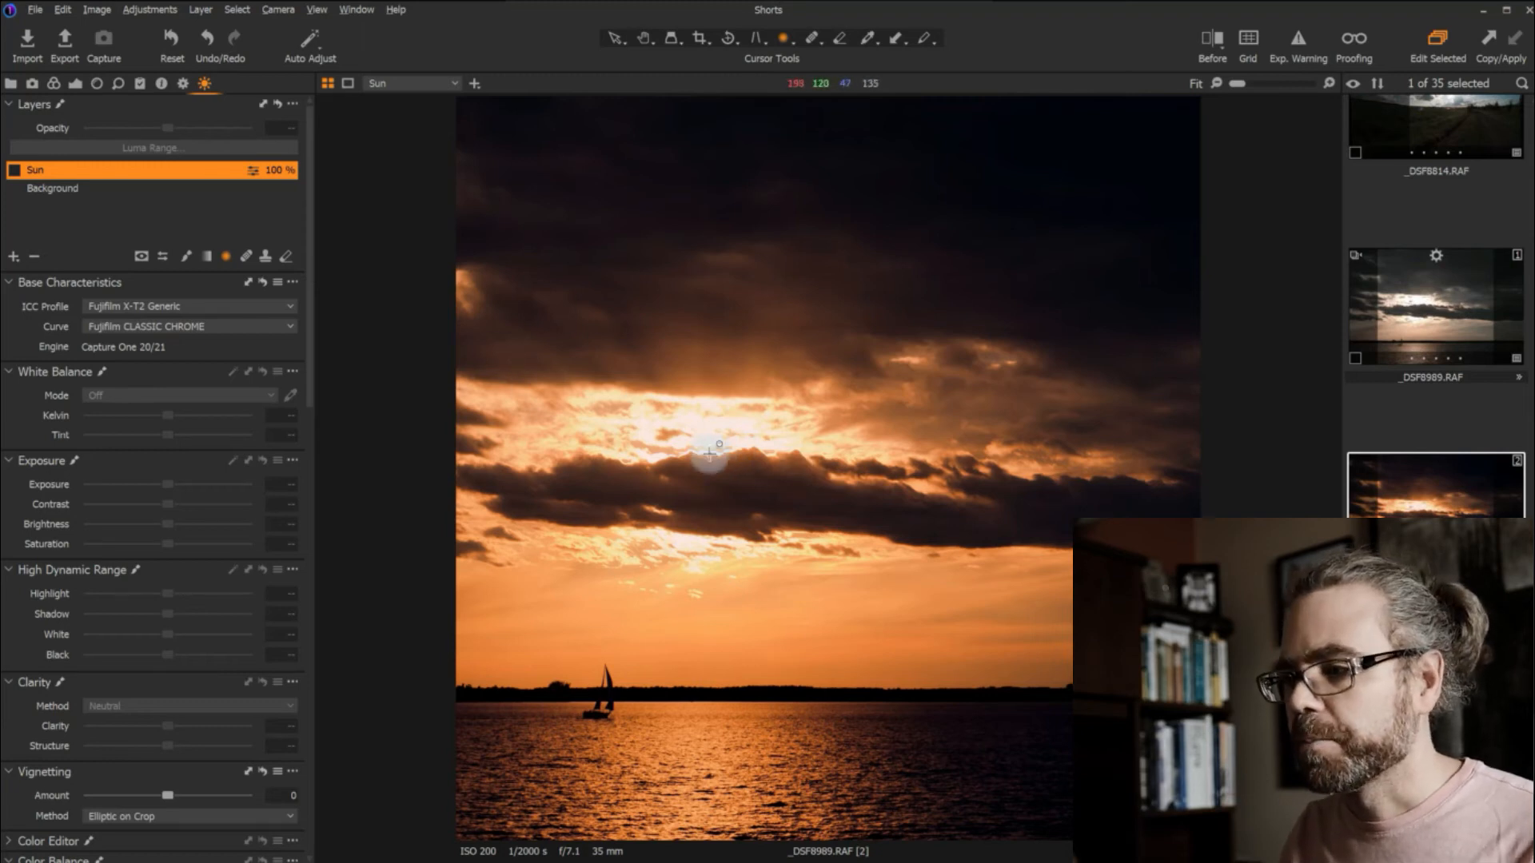
pyautogui.click(14, 170)
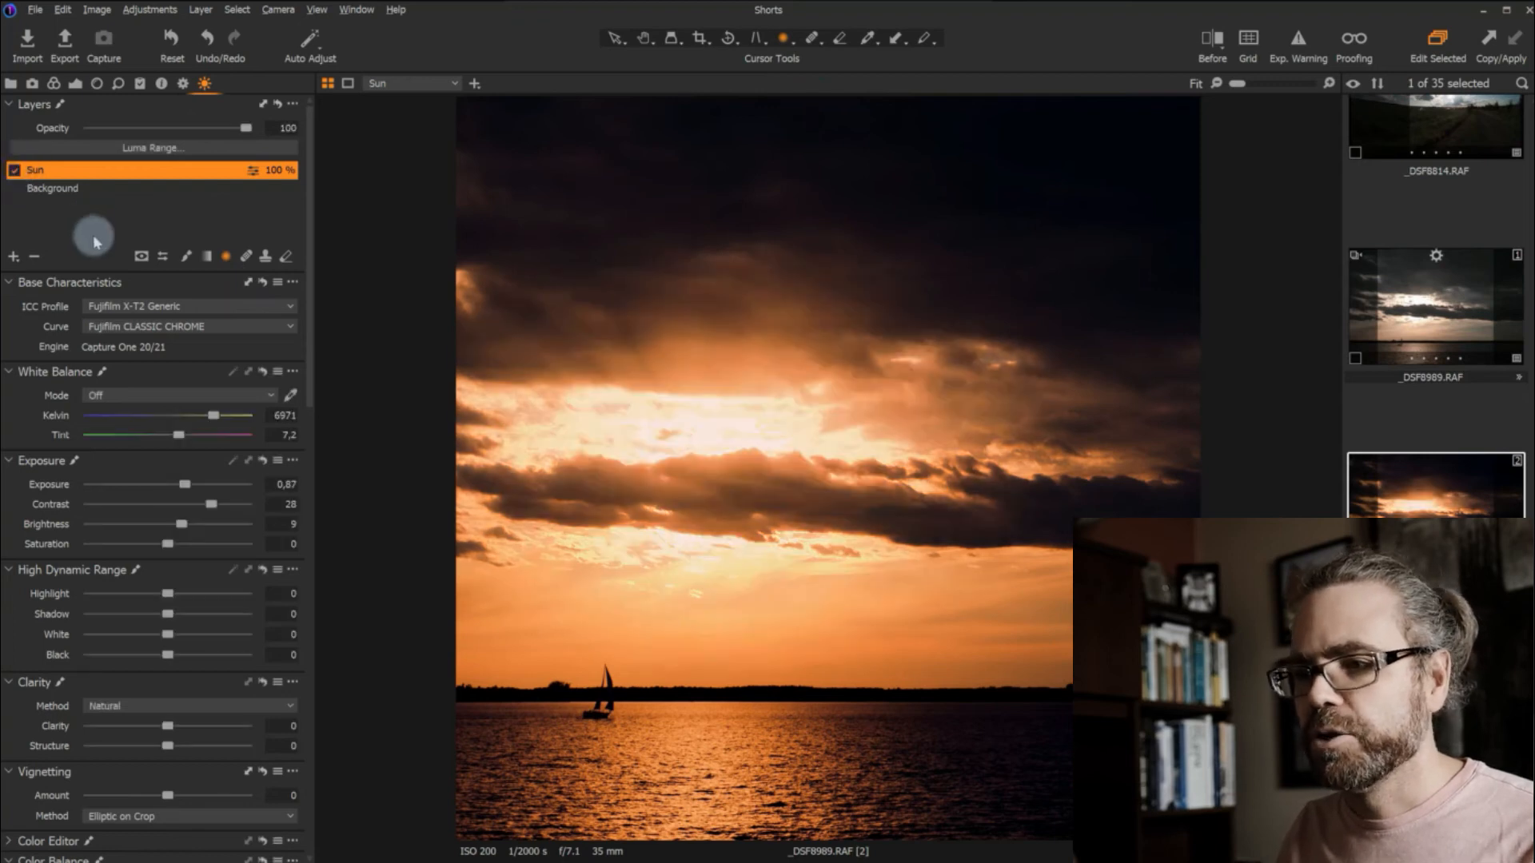
# Set the Sun layer's exposure to 0,81 and contrast to 21 with brightness at 9, and compare against a temporary reset of these adjustments
pyautogui.scroll(-1, 230, 399)
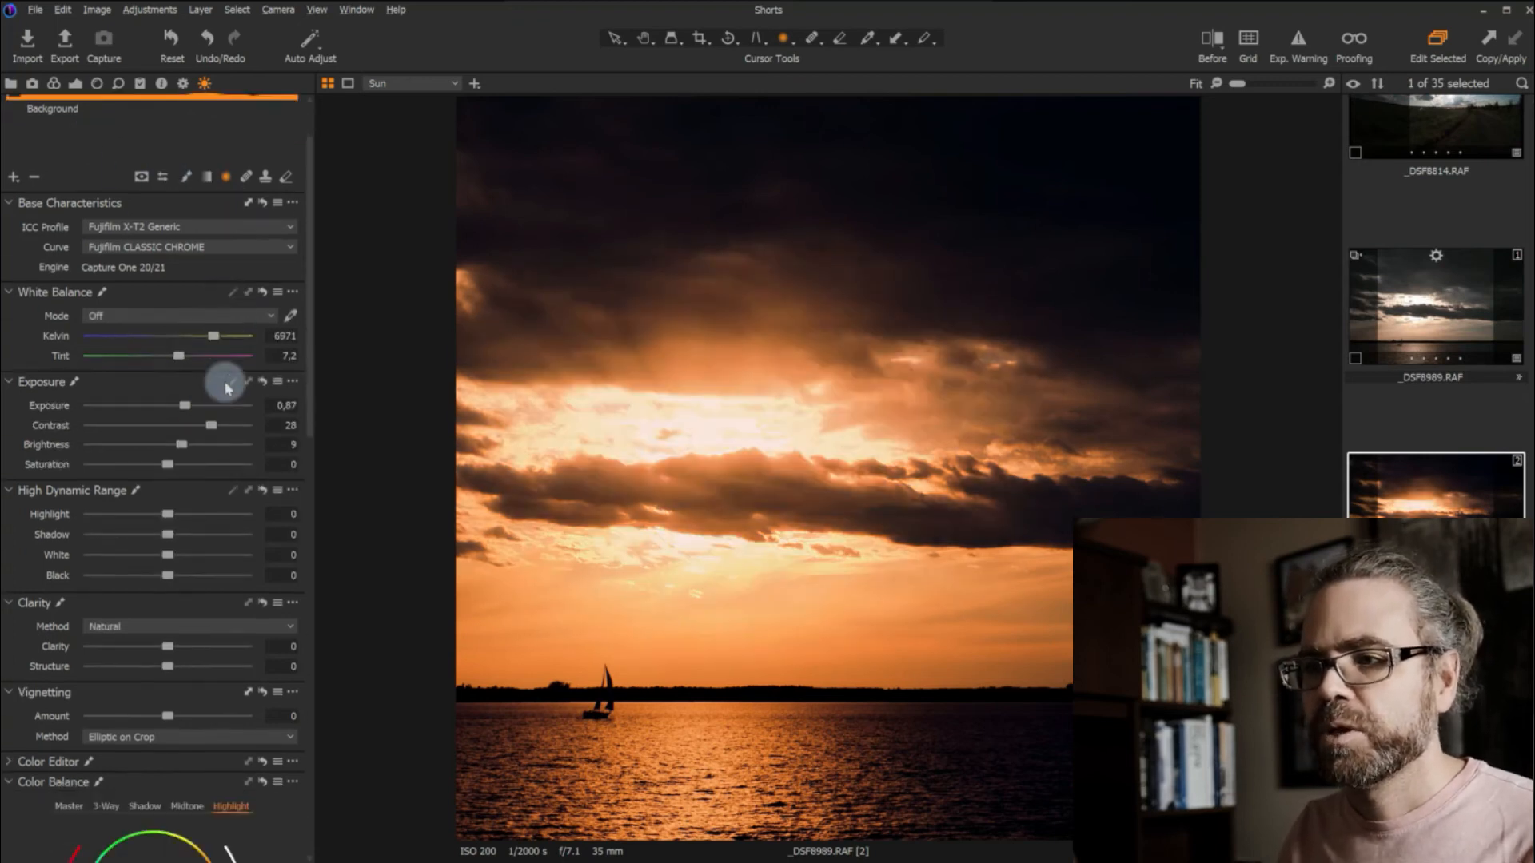
pyautogui.scroll(1, 226, 376)
pyautogui.scroll(-3, 227, 318)
pyautogui.scroll(-1, 222, 277)
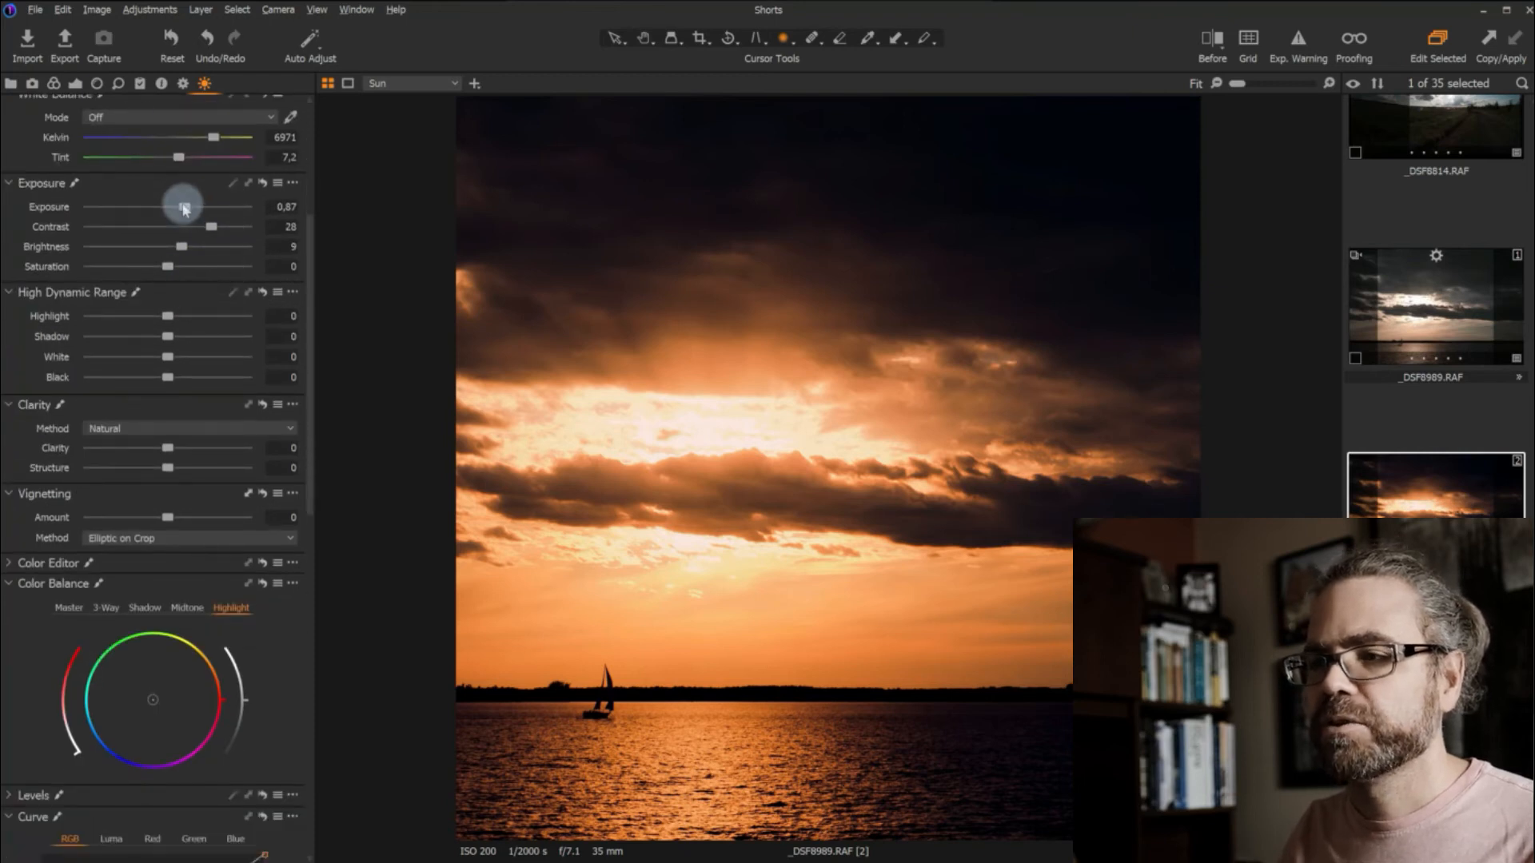
pyautogui.moveTo(184, 209)
pyautogui.mouseDown()
pyautogui.moveTo(213, 226)
pyautogui.moveTo(184, 225)
pyautogui.moveTo(232, 230)
pyautogui.moveTo(202, 230)
pyautogui.mouseUp()
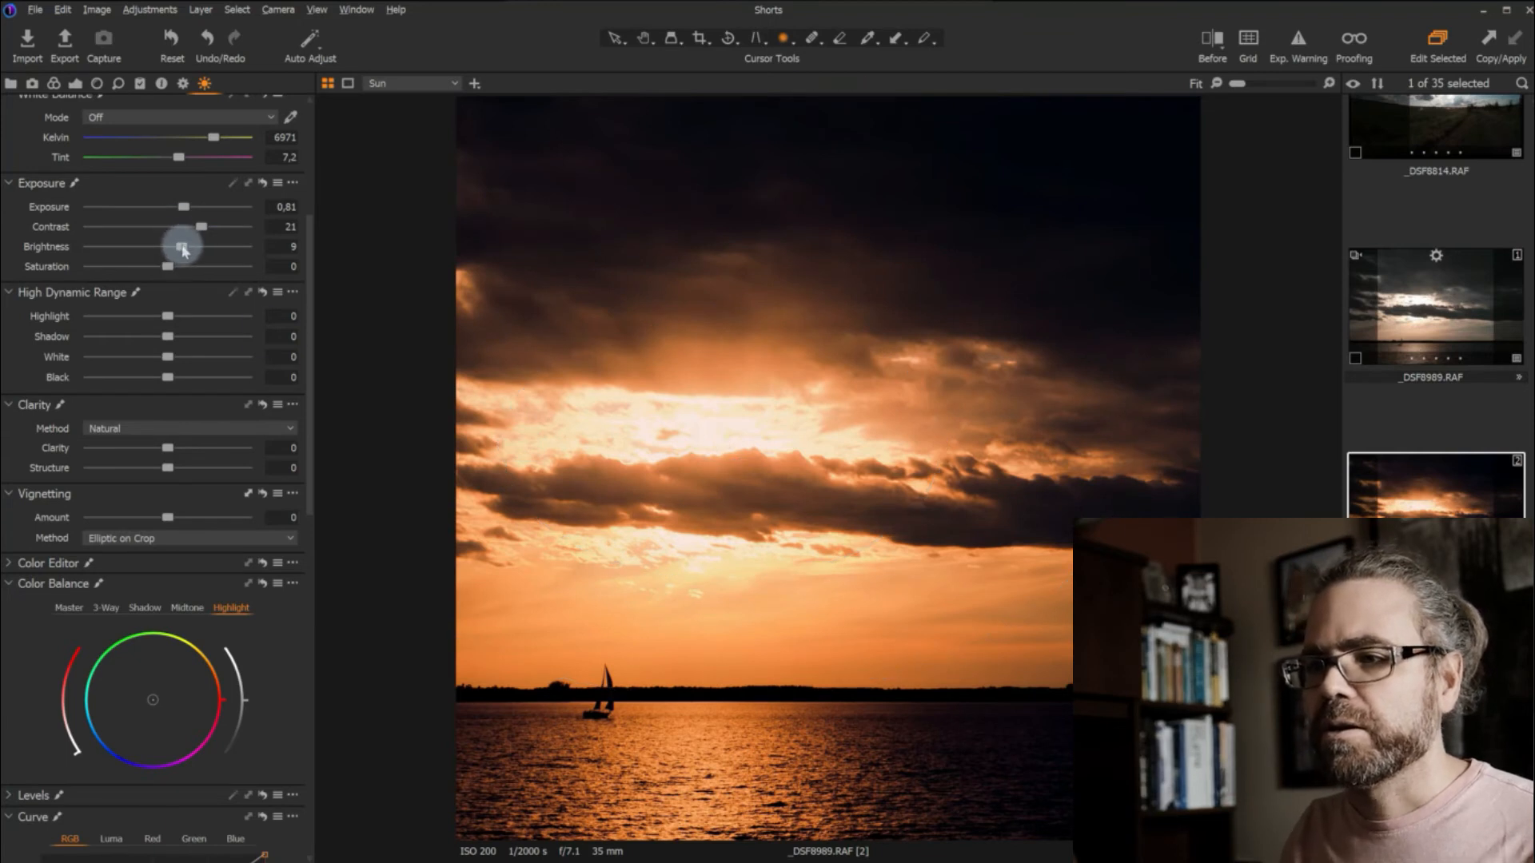
pyautogui.moveTo(183, 250); pyautogui.dragTo(187, 252)
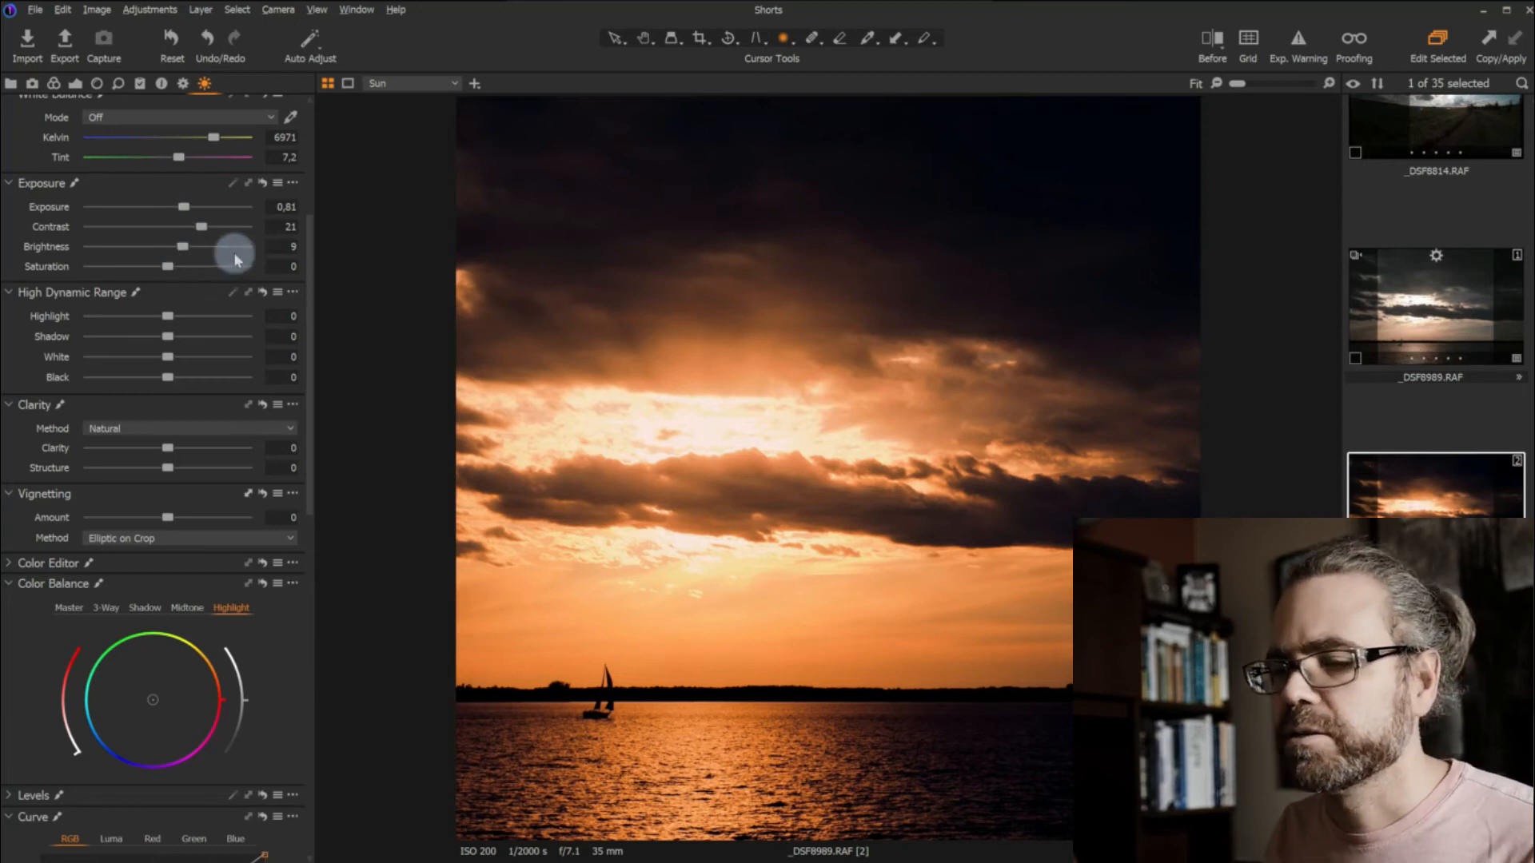
pyautogui.click(263, 184)
pyautogui.click(263, 180)
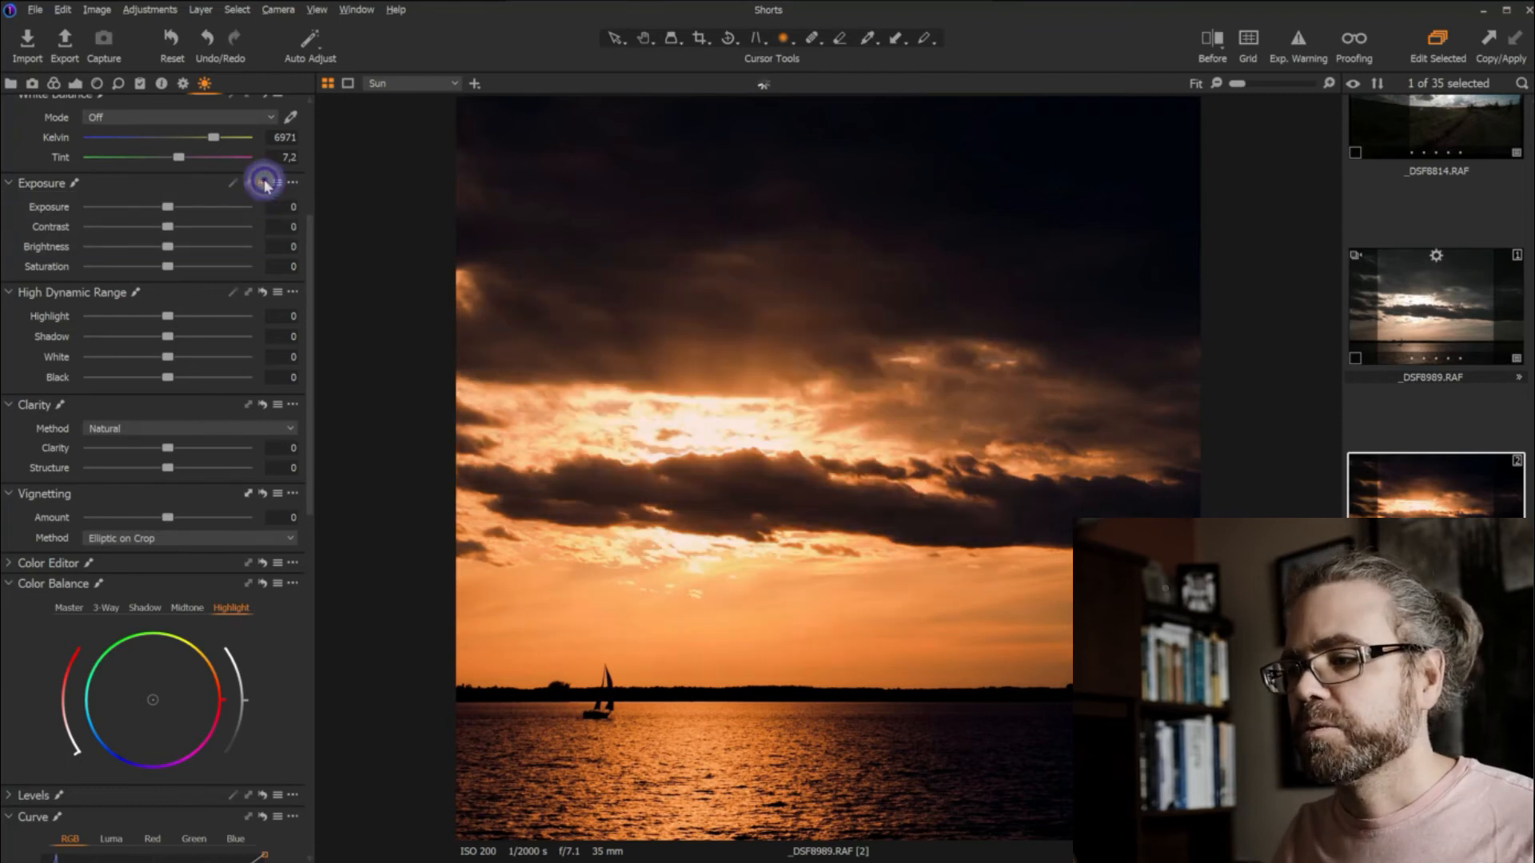
# Set the Sun layer's white balance to 7671 Kelvin and compare the photo against a temporary reset of it
pyautogui.scroll(5, 234, 300)
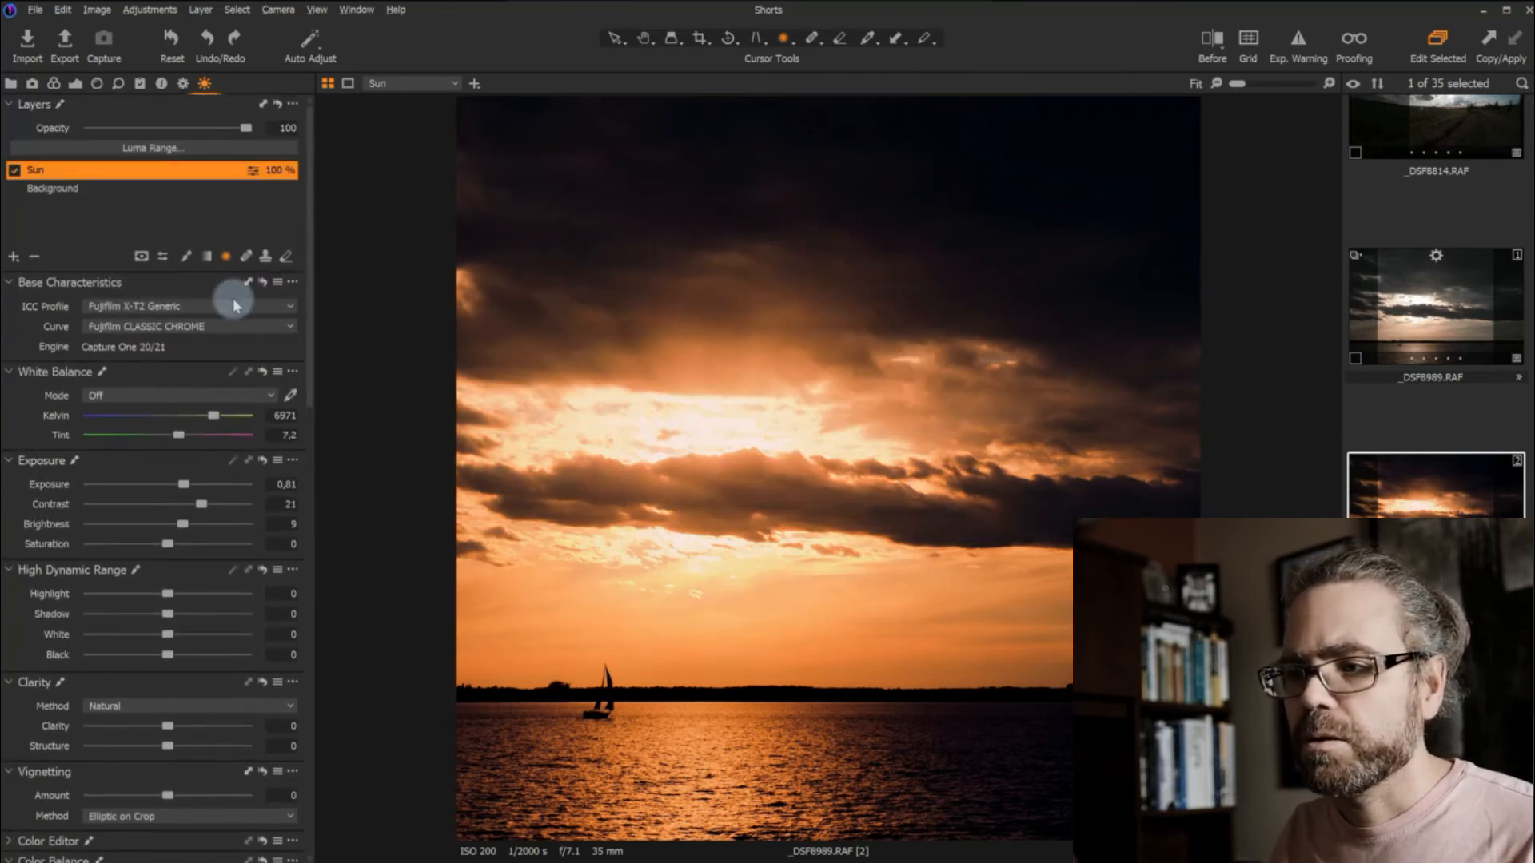
pyautogui.moveTo(227, 422)
pyautogui.mouseDown()
pyautogui.moveTo(210, 419)
pyautogui.moveTo(223, 419)
pyautogui.mouseUp()
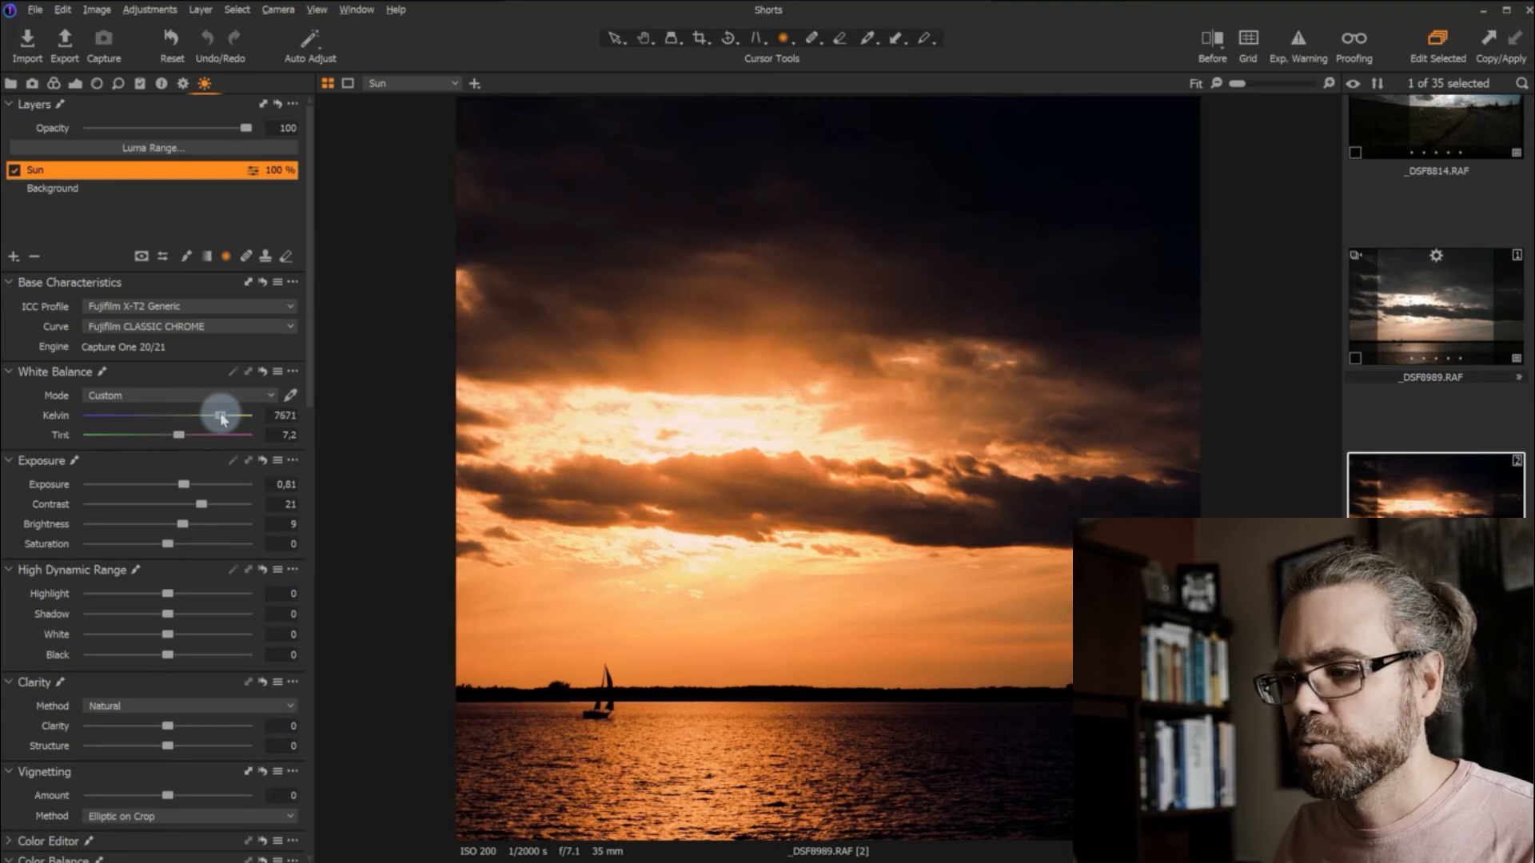
pyautogui.keyDown('alt'); pyautogui.click(263, 373); pyautogui.keyUp('alt')
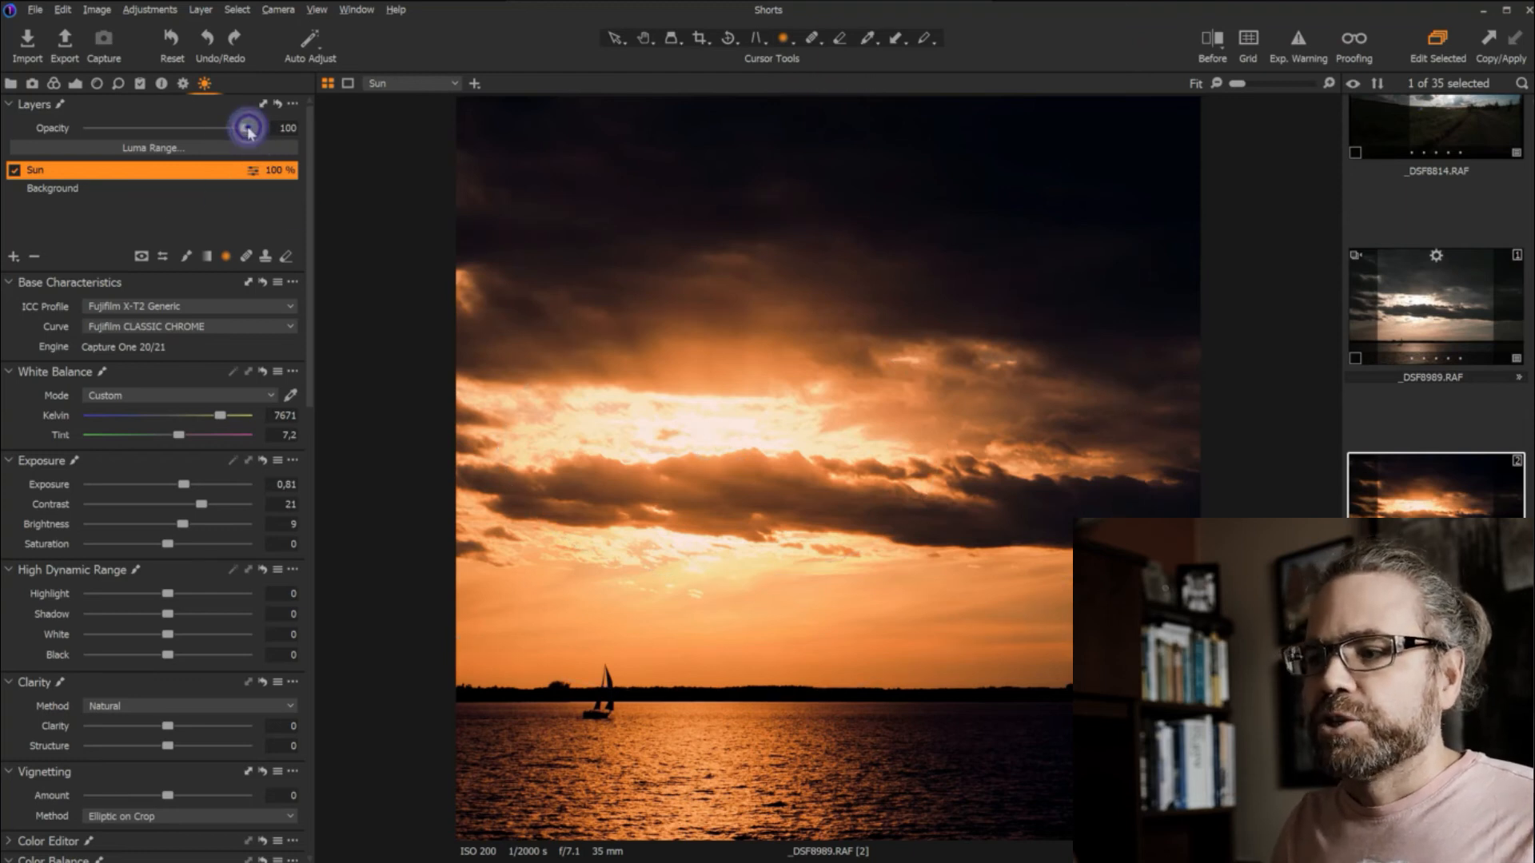
# Reduce the Sun layer's opacity to 80
pyautogui.moveTo(248, 130)
pyautogui.mouseDown()
pyautogui.moveTo(145, 129)
pyautogui.moveTo(285, 144)
pyautogui.moveTo(86, 129)
pyautogui.moveTo(282, 127)
pyautogui.moveTo(218, 131)
pyautogui.mouseUp()
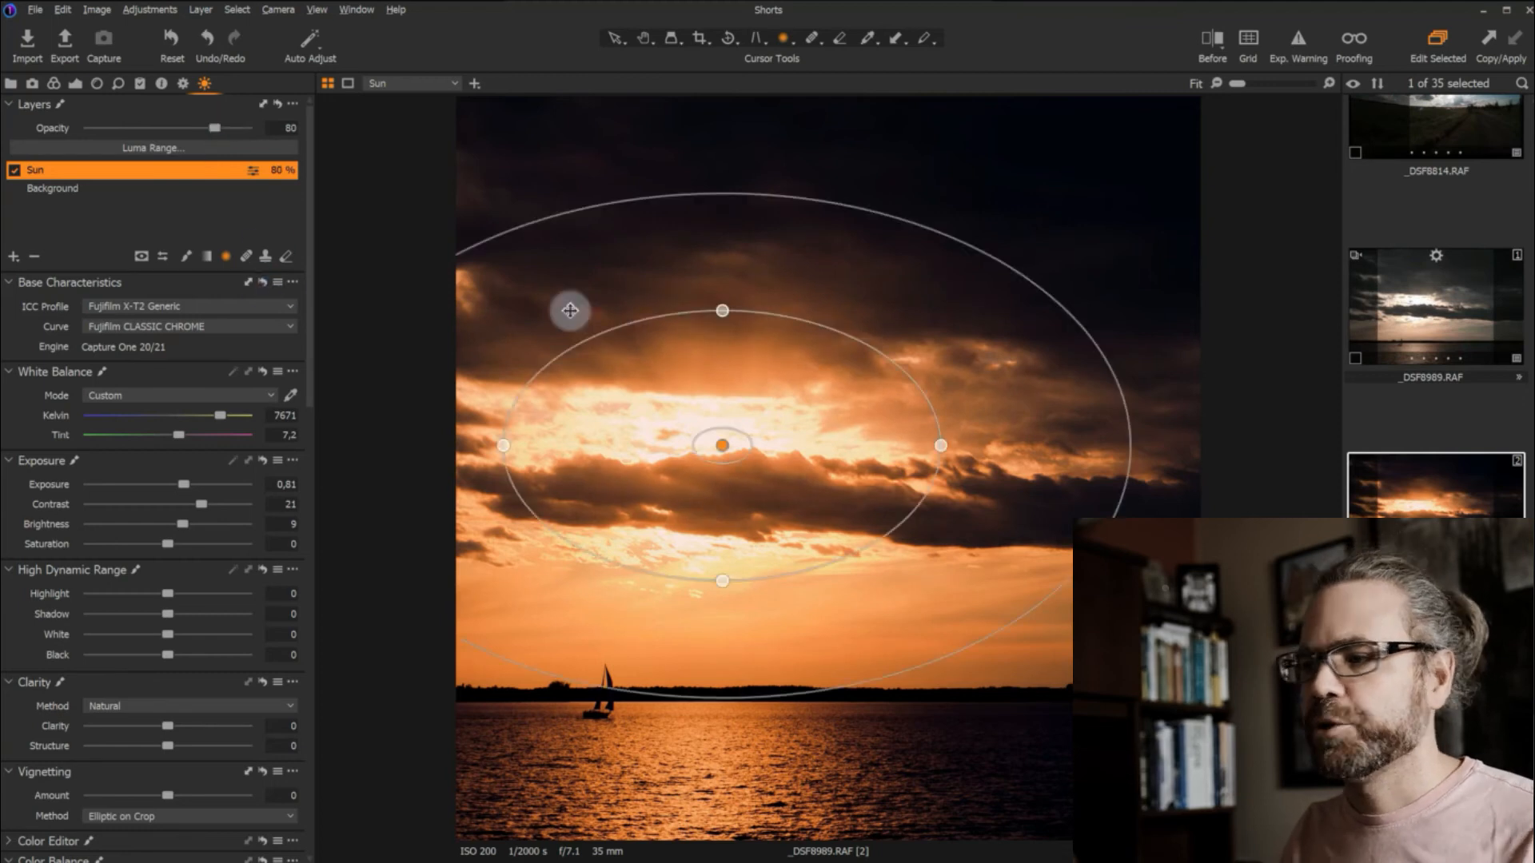
# Compare the edited sailboat photo with its original by sweeping the before/after divider across the image
pyautogui.click(644, 37)
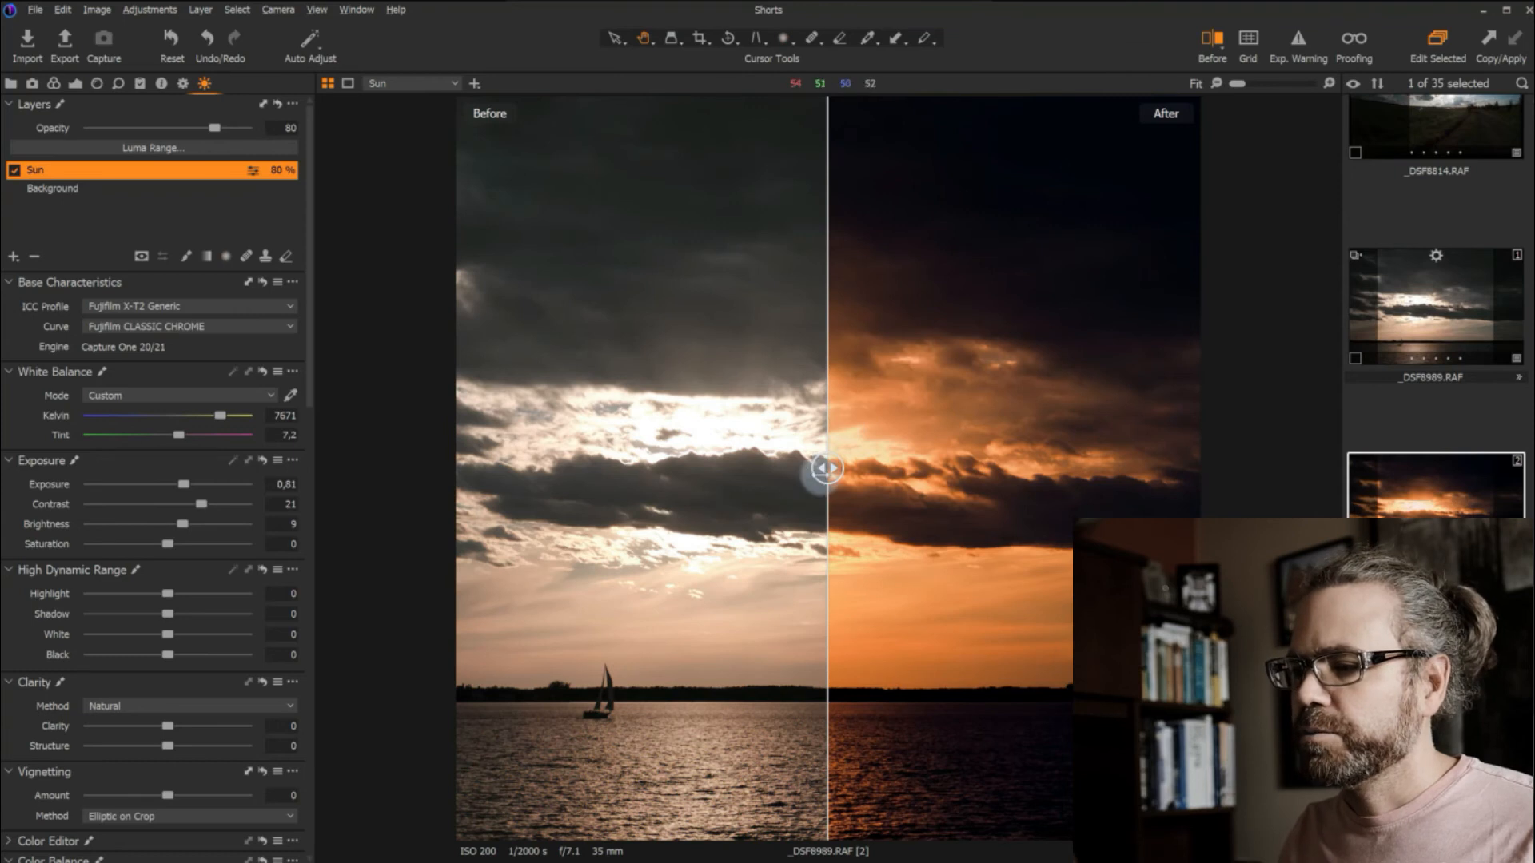
pyautogui.moveTo(826, 469); pyautogui.dragTo(399, 481)
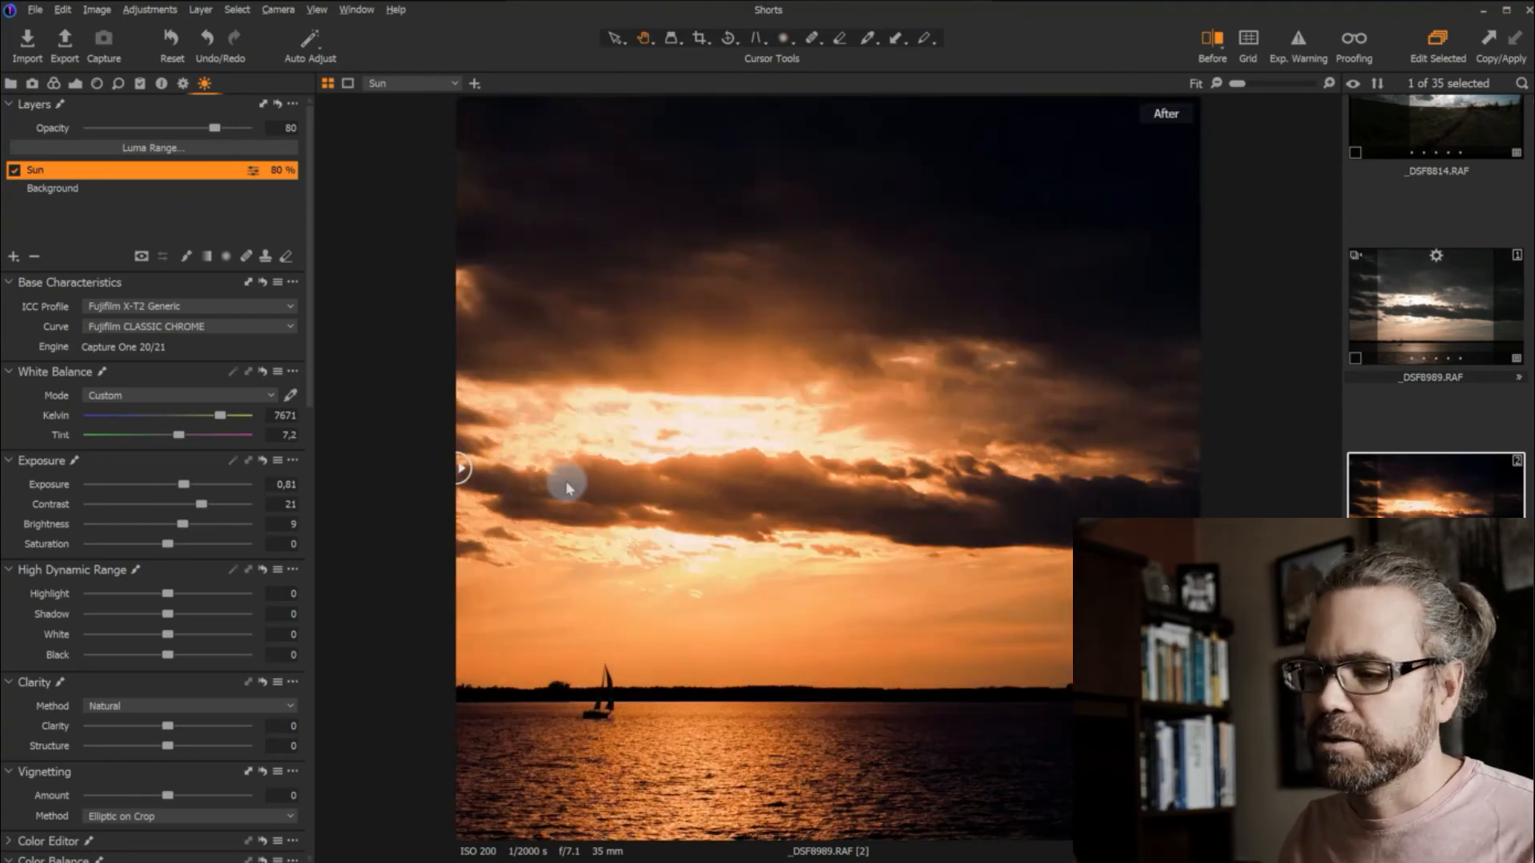
pyautogui.moveTo(567, 488); pyautogui.dragTo(835, 469)
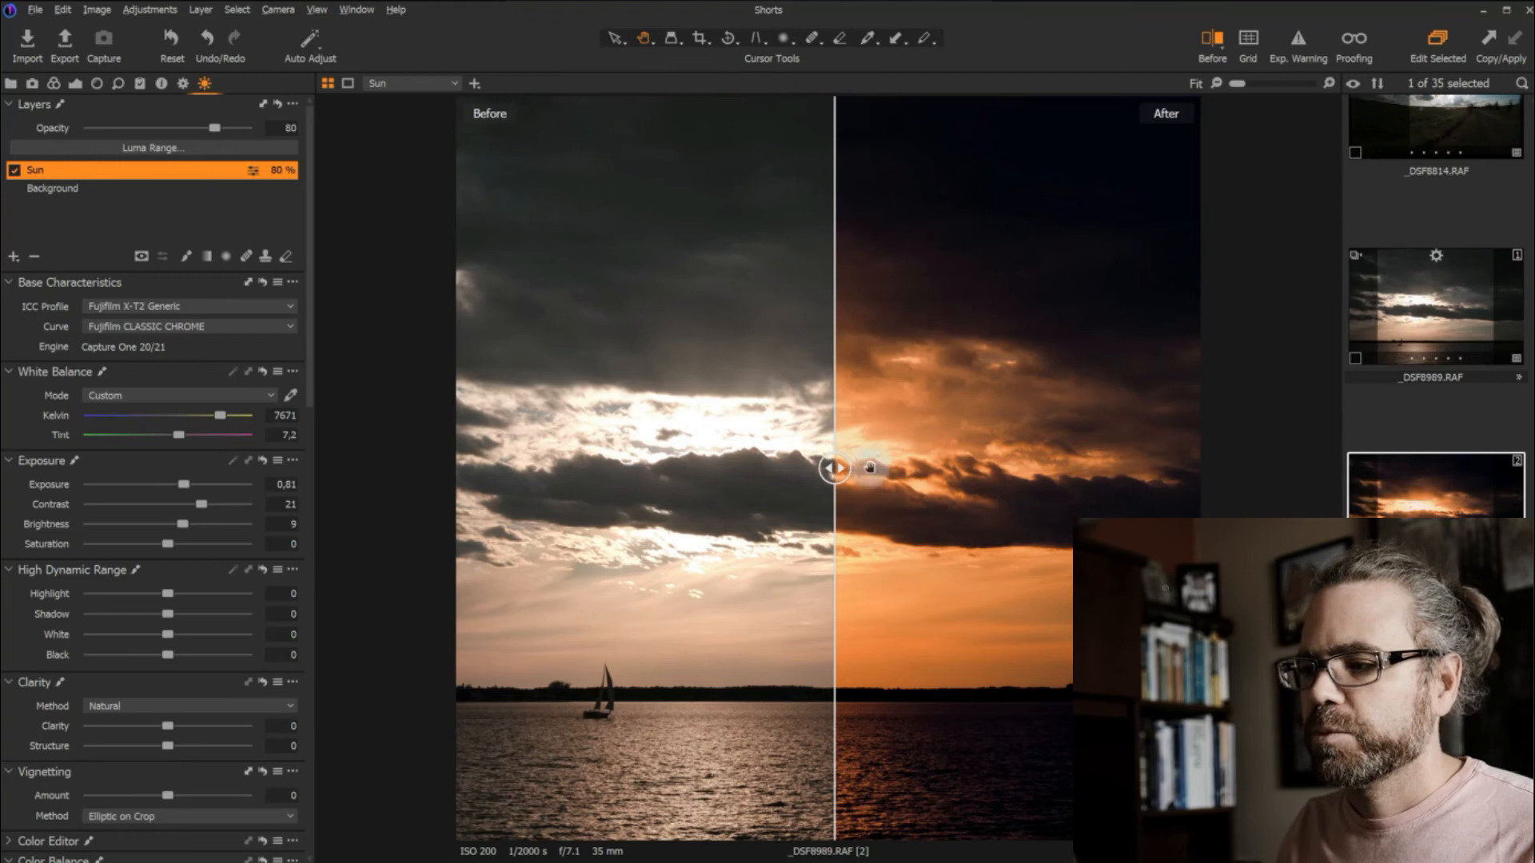
pyautogui.moveTo(834, 468); pyautogui.dragTo(1012, 467)
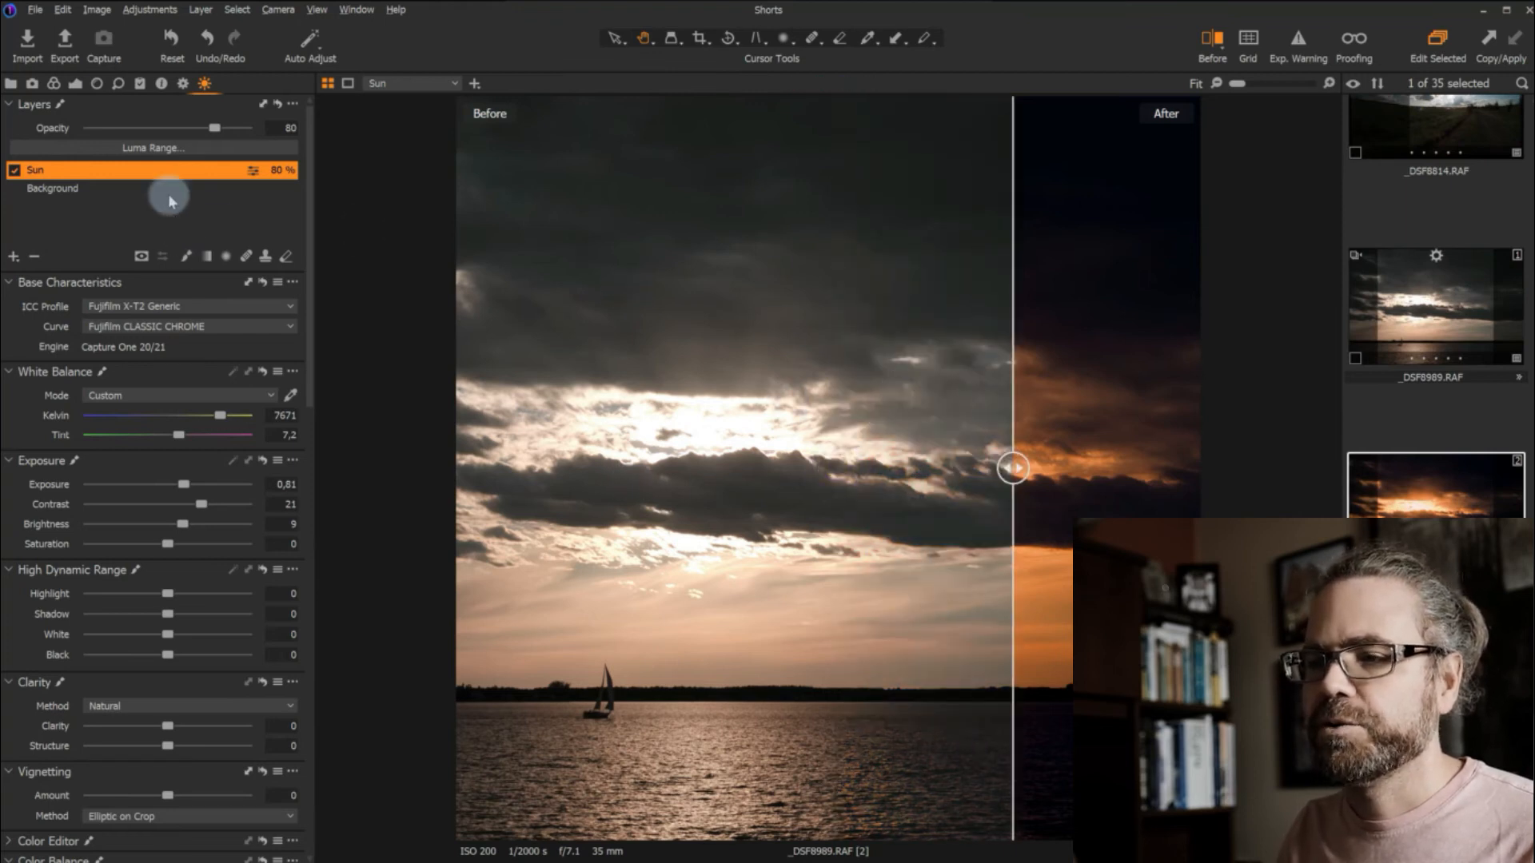
pyautogui.click(85, 188)
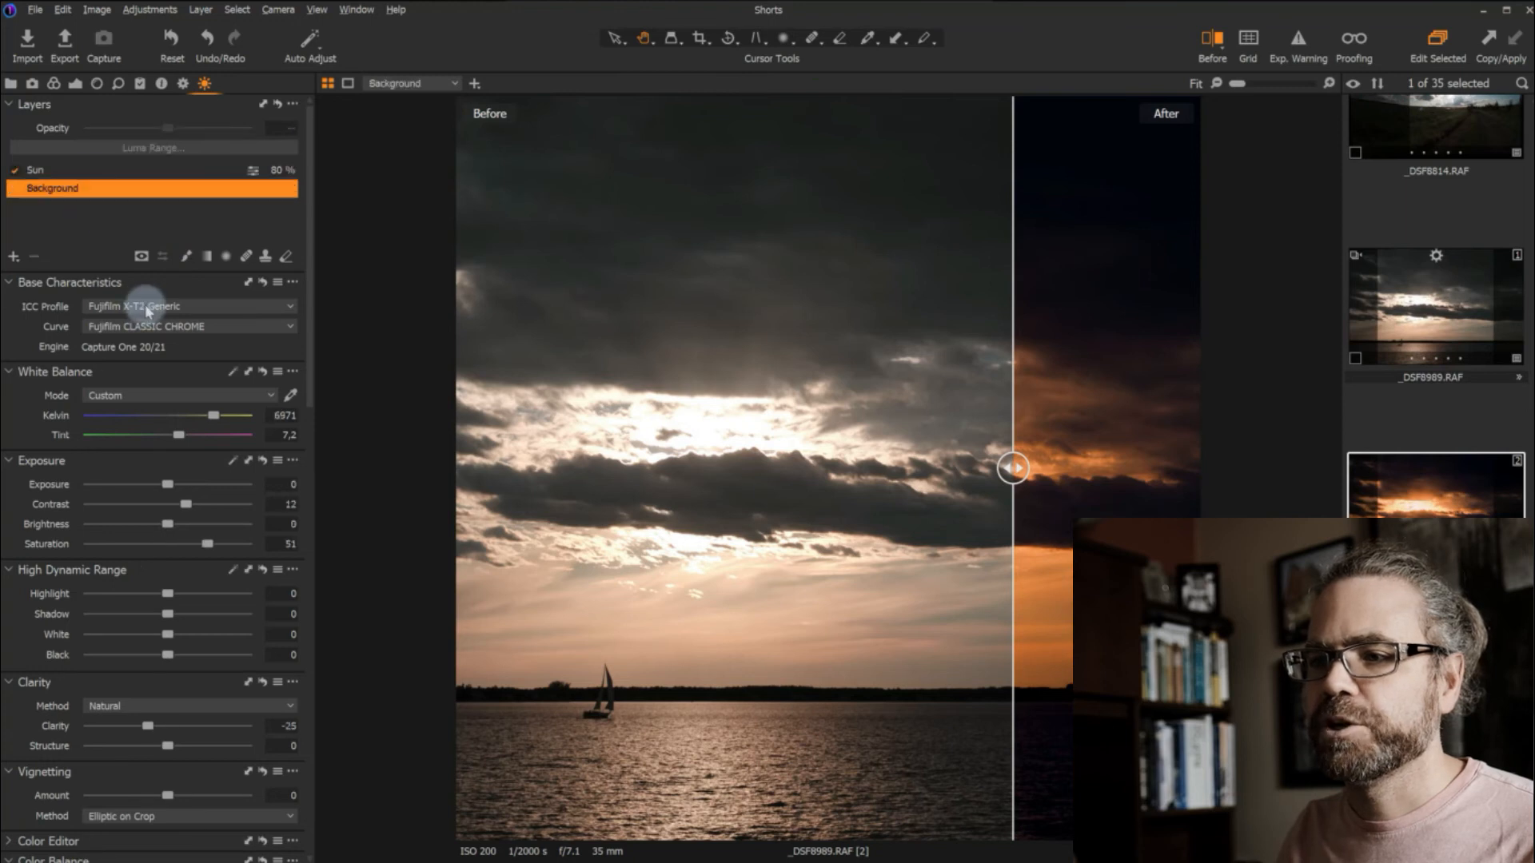
pyautogui.click(150, 326)
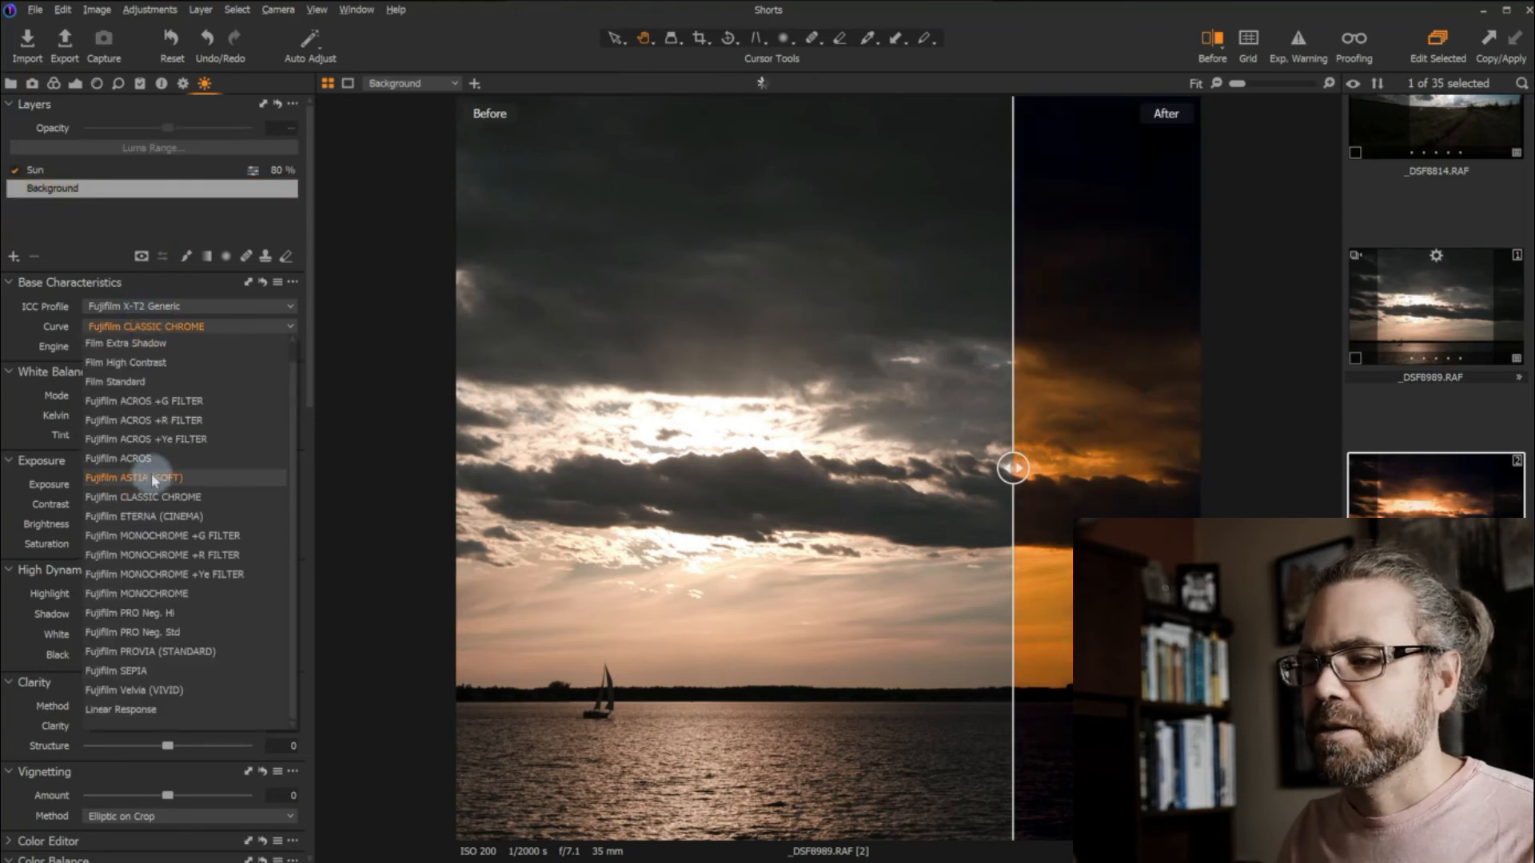
pyautogui.click(1464, 312)
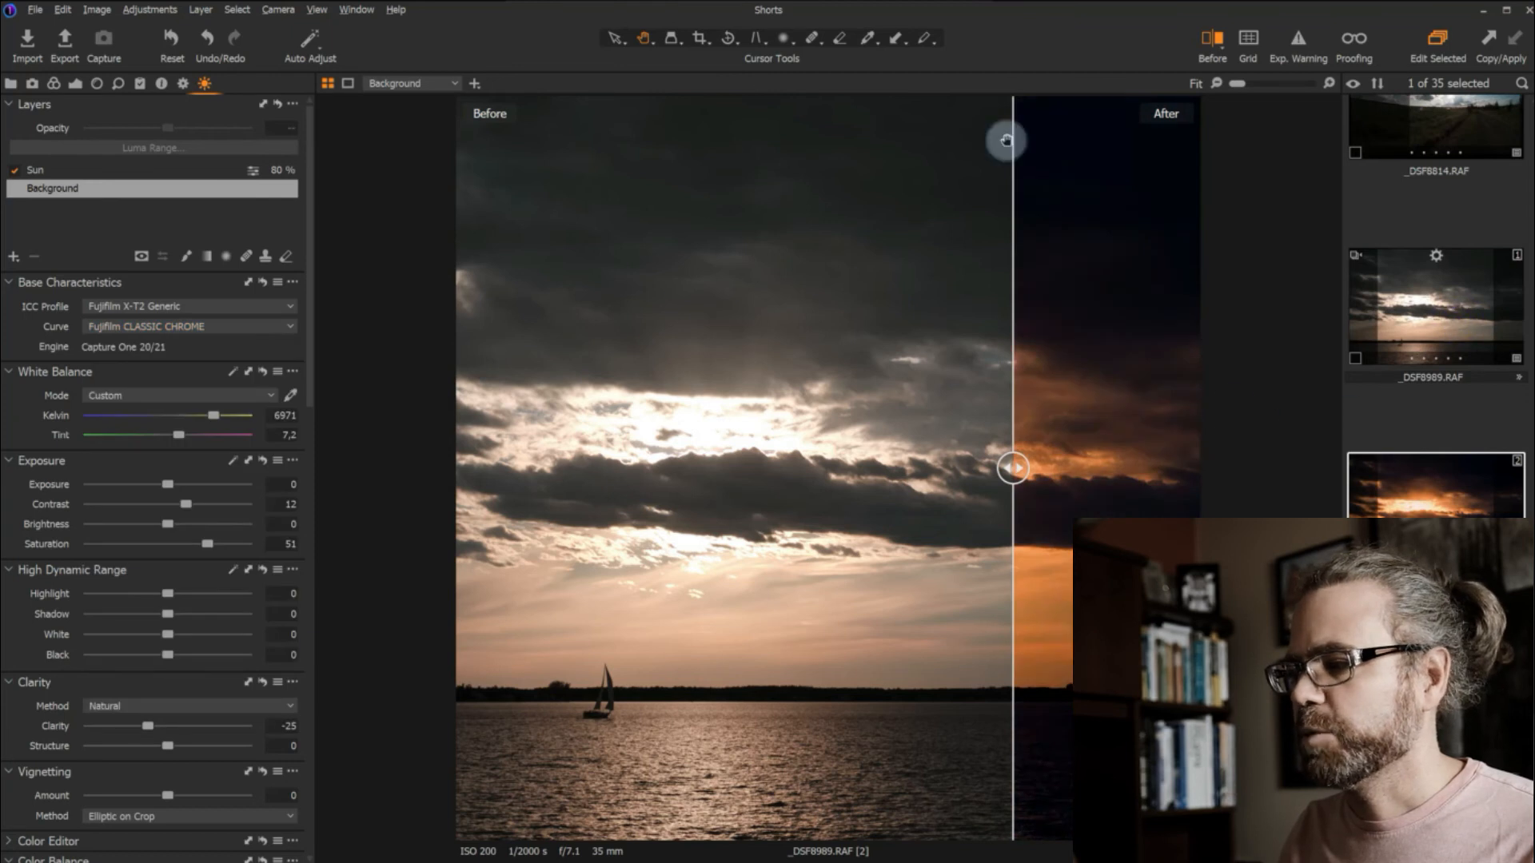
# Close the before/after comparison and set the curve of the unedited first variant of _DSF8989.RAF to Fujifilm ASTIA (SOFT)
pyautogui.click(1212, 40)
pyautogui.click(1421, 292)
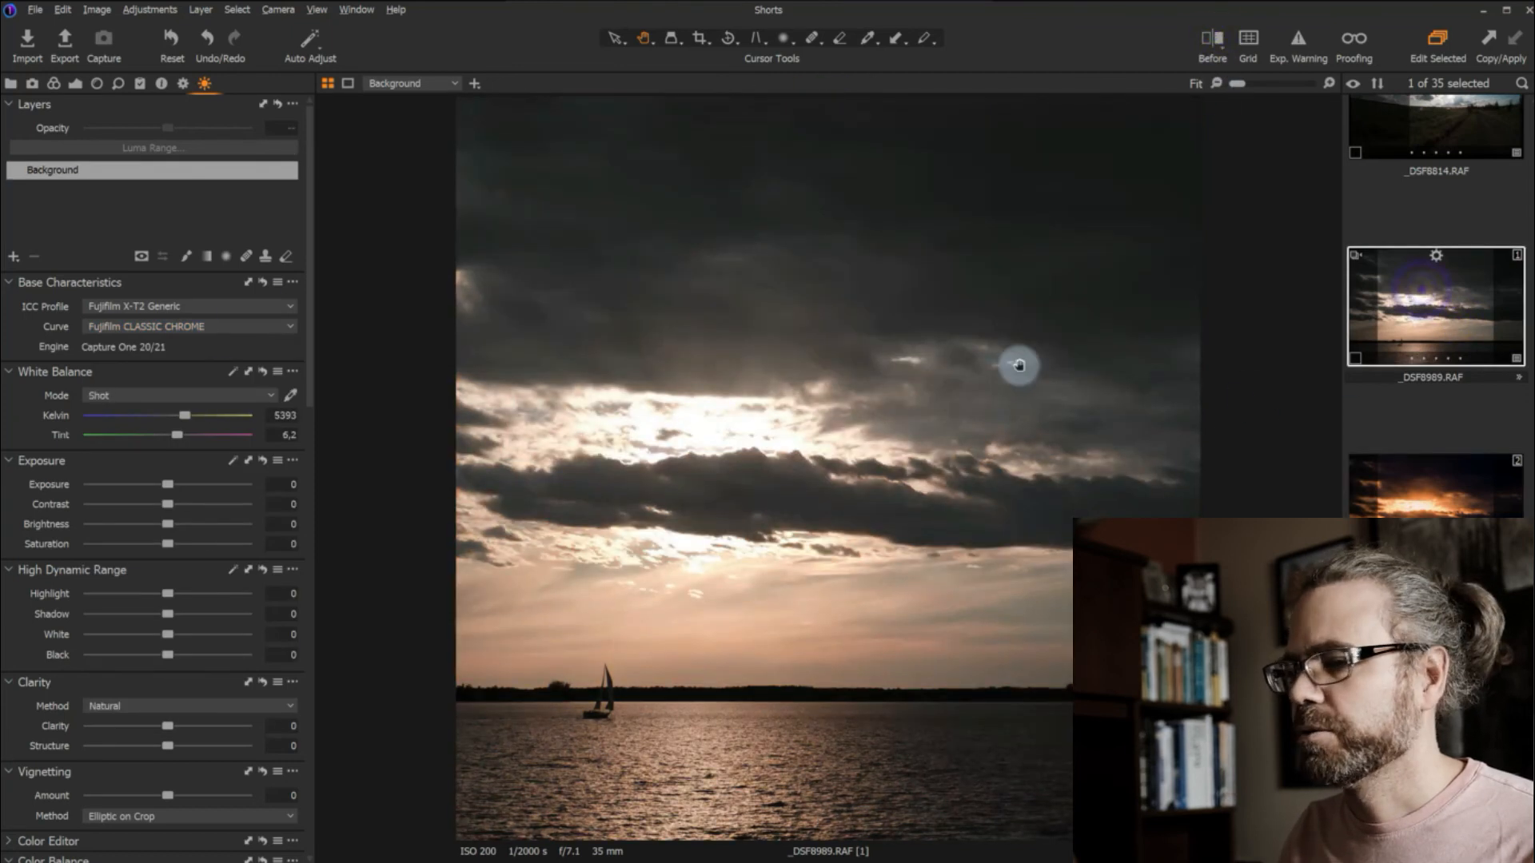
pyautogui.click(160, 329)
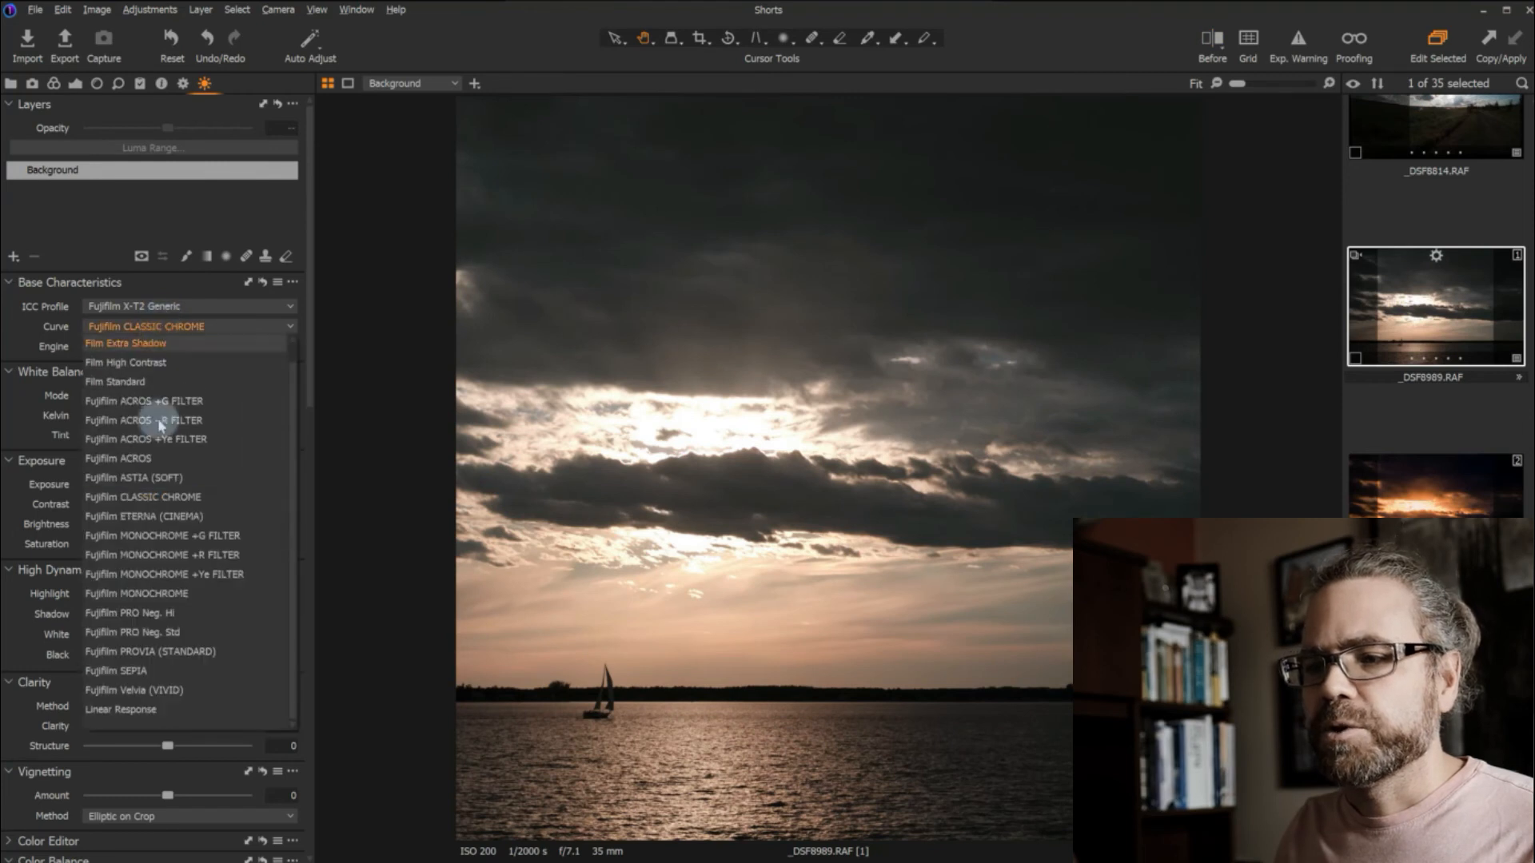
pyautogui.click(163, 478)
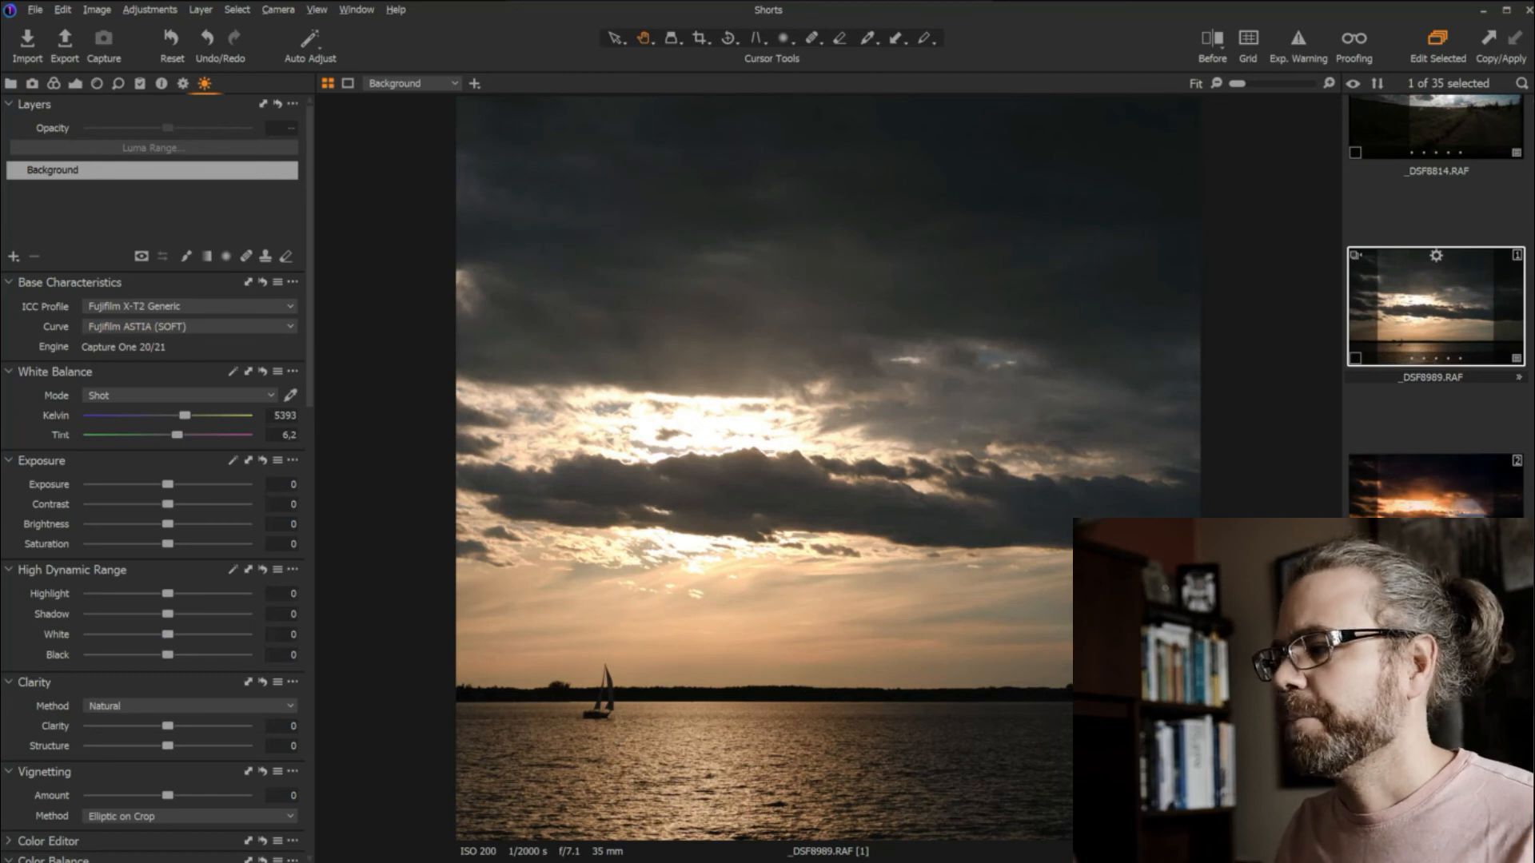
# Return to the edited second variant of _DSF8989.RAF and check it against its original in the split before/after view
pyautogui.click(1432, 510)
pyautogui.click(1211, 37)
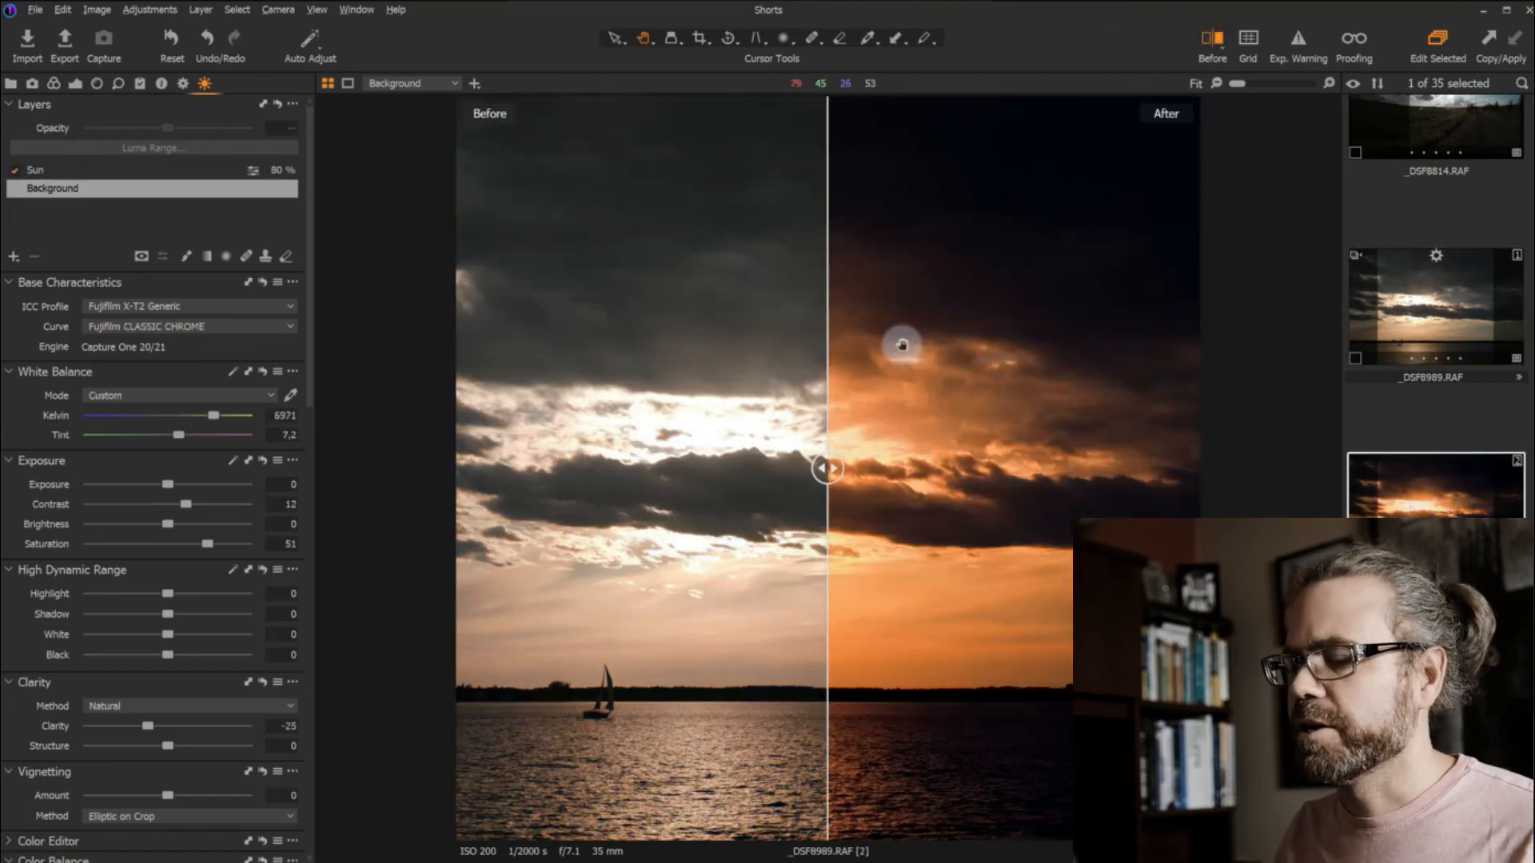
pyautogui.click(1222, 39)
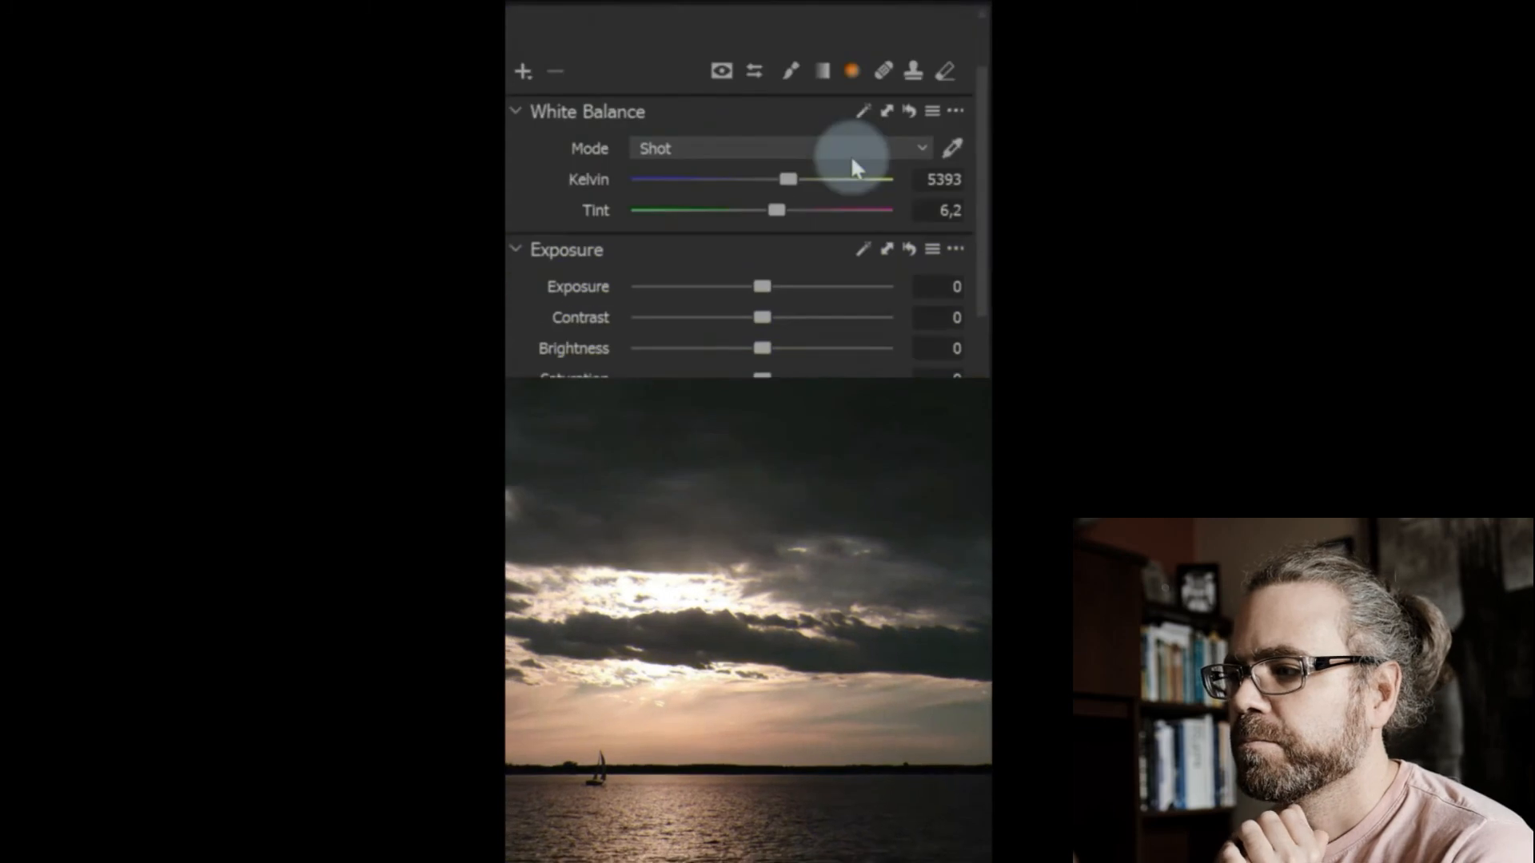
# Set the Background's white balance to 7246 Kelvin with tint 9, contrast to 15 and saturation to 39
pyautogui.moveTo(790, 123); pyautogui.dragTo(837, 118)
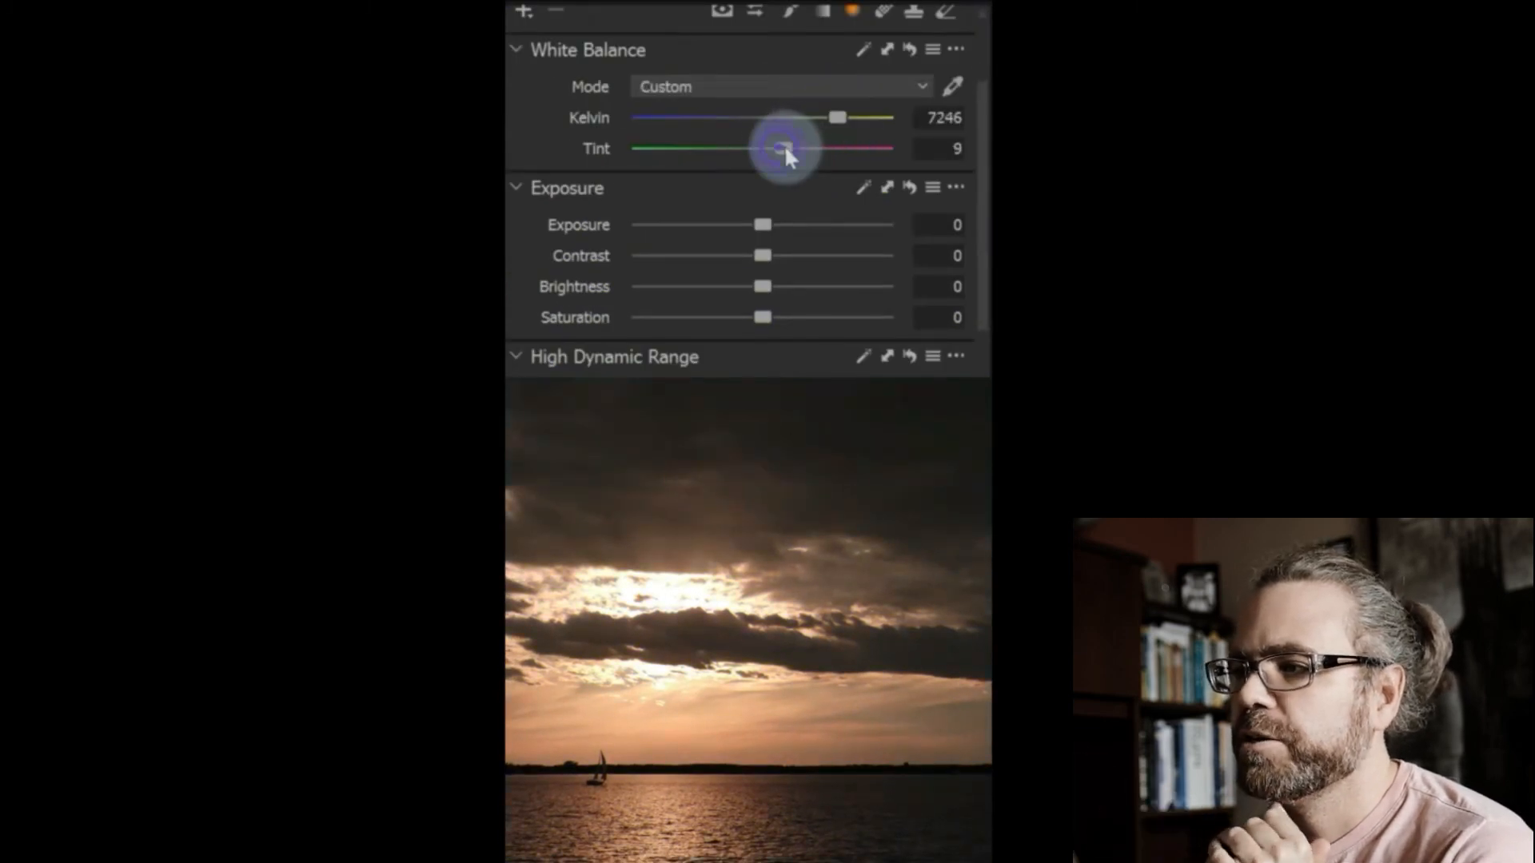
pyautogui.scroll(-3, 830, 175)
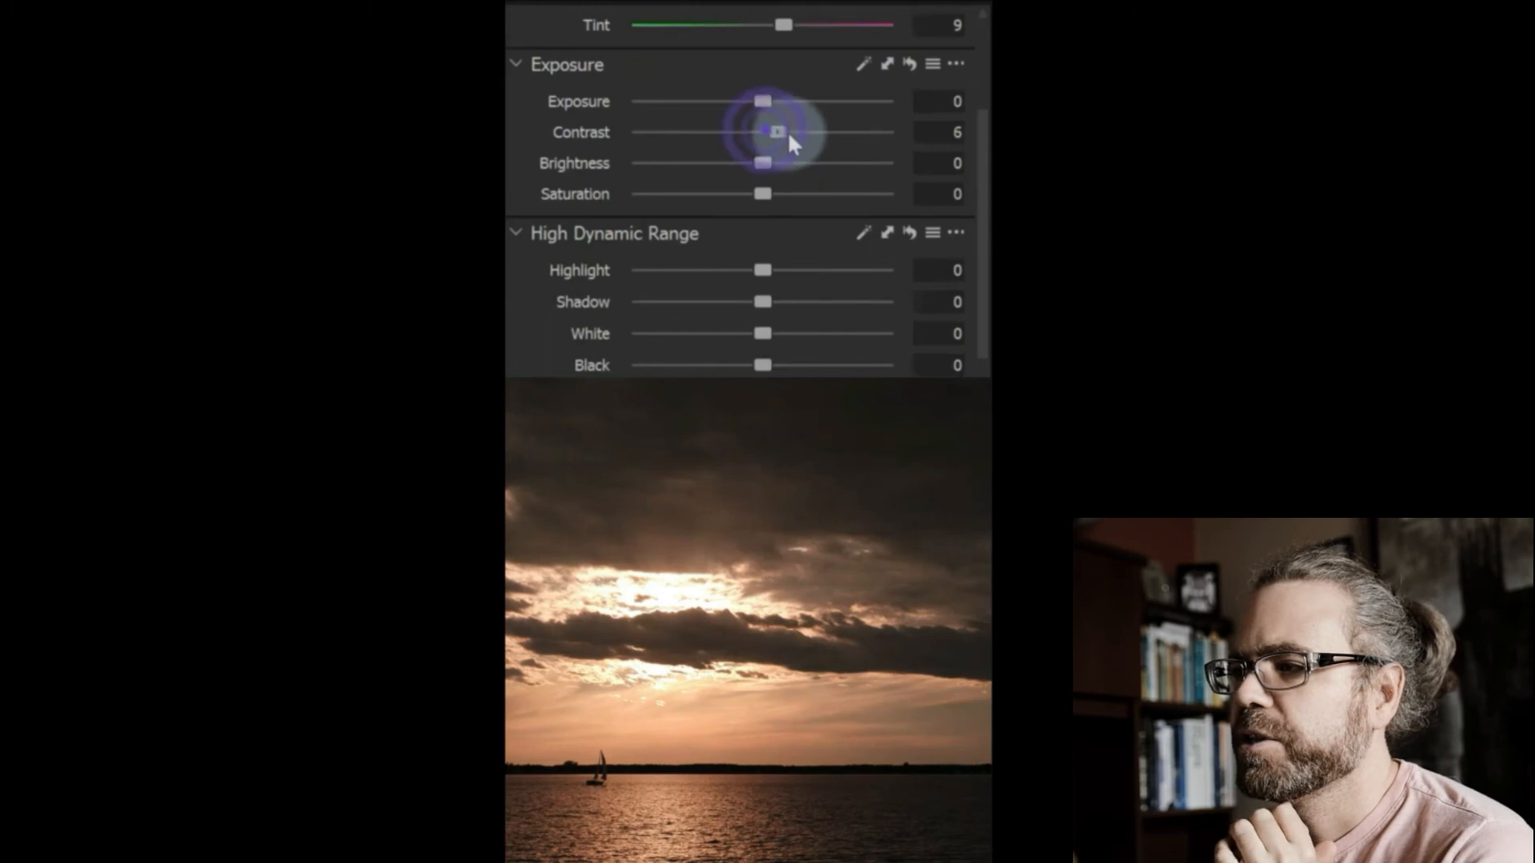
pyautogui.moveTo(788, 133); pyautogui.dragTo(800, 133)
pyautogui.moveTo(766, 193); pyautogui.dragTo(798, 195)
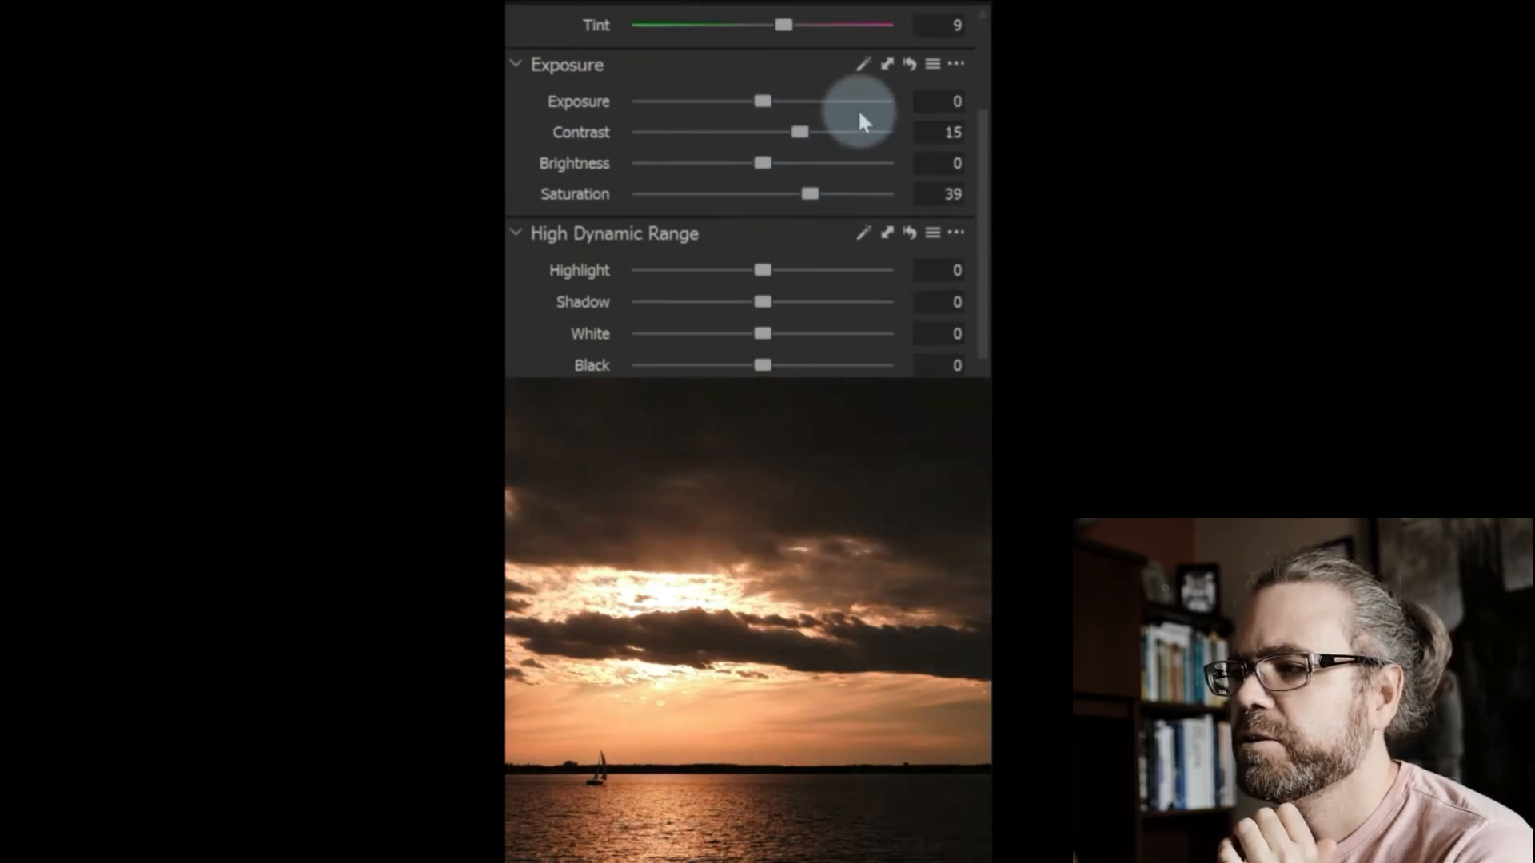
pyautogui.scroll(-10, 858, 111)
pyautogui.moveTo(773, 107)
pyautogui.mouseDown()
pyautogui.moveTo(794, 102)
pyautogui.moveTo(741, 127)
pyautogui.moveTo(755, 117)
pyautogui.mouseUp()
# Strengthen the orange tint of the midtones in the 3-way Color Balance and brighten the midtones slightly
pyautogui.scroll(-12, 826, 92)
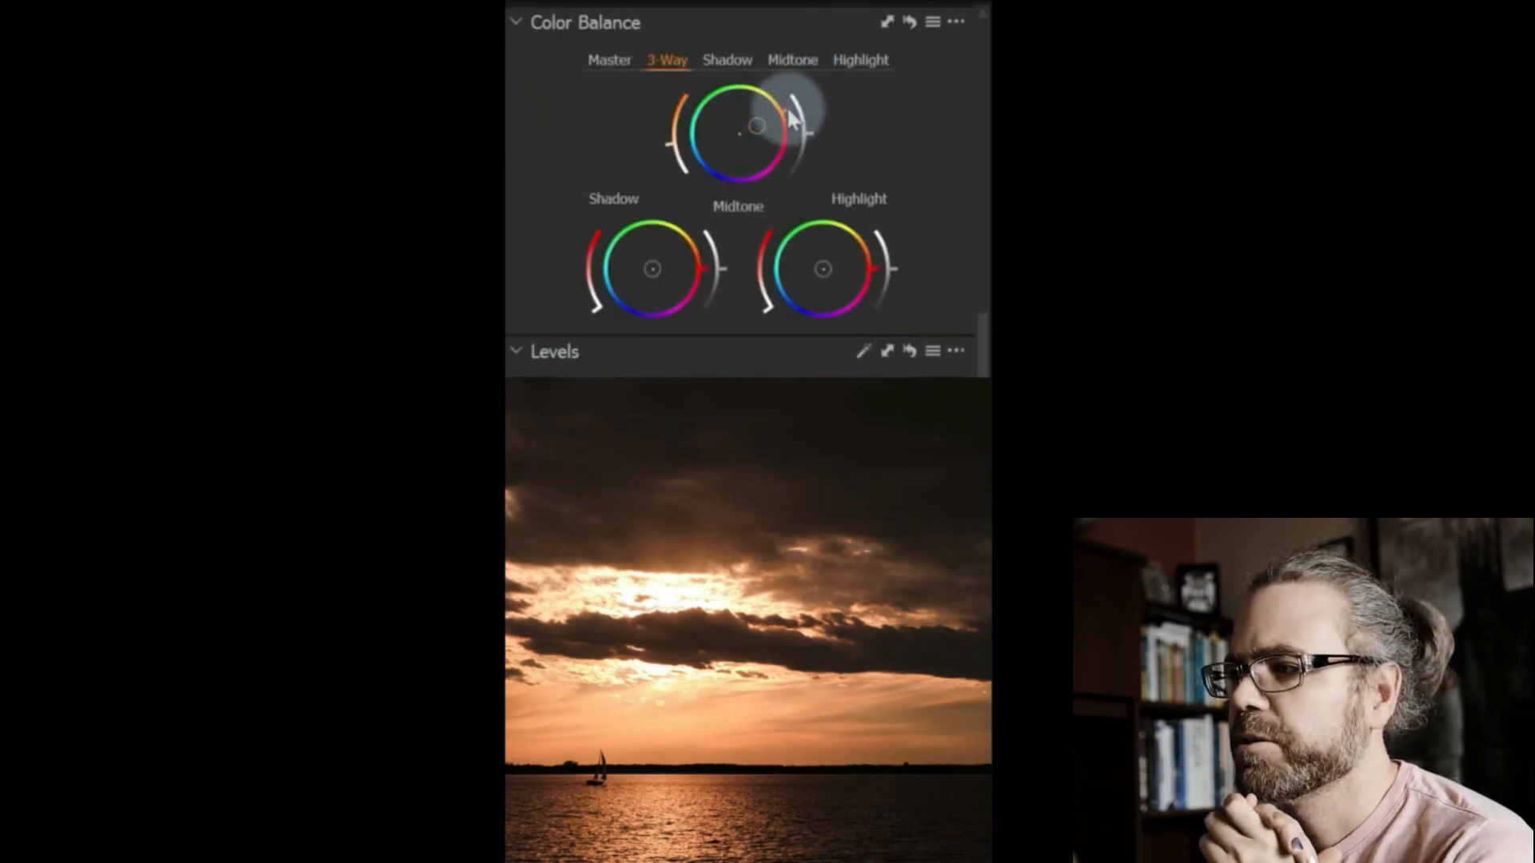
pyautogui.moveTo(671, 145); pyautogui.dragTo(671, 133)
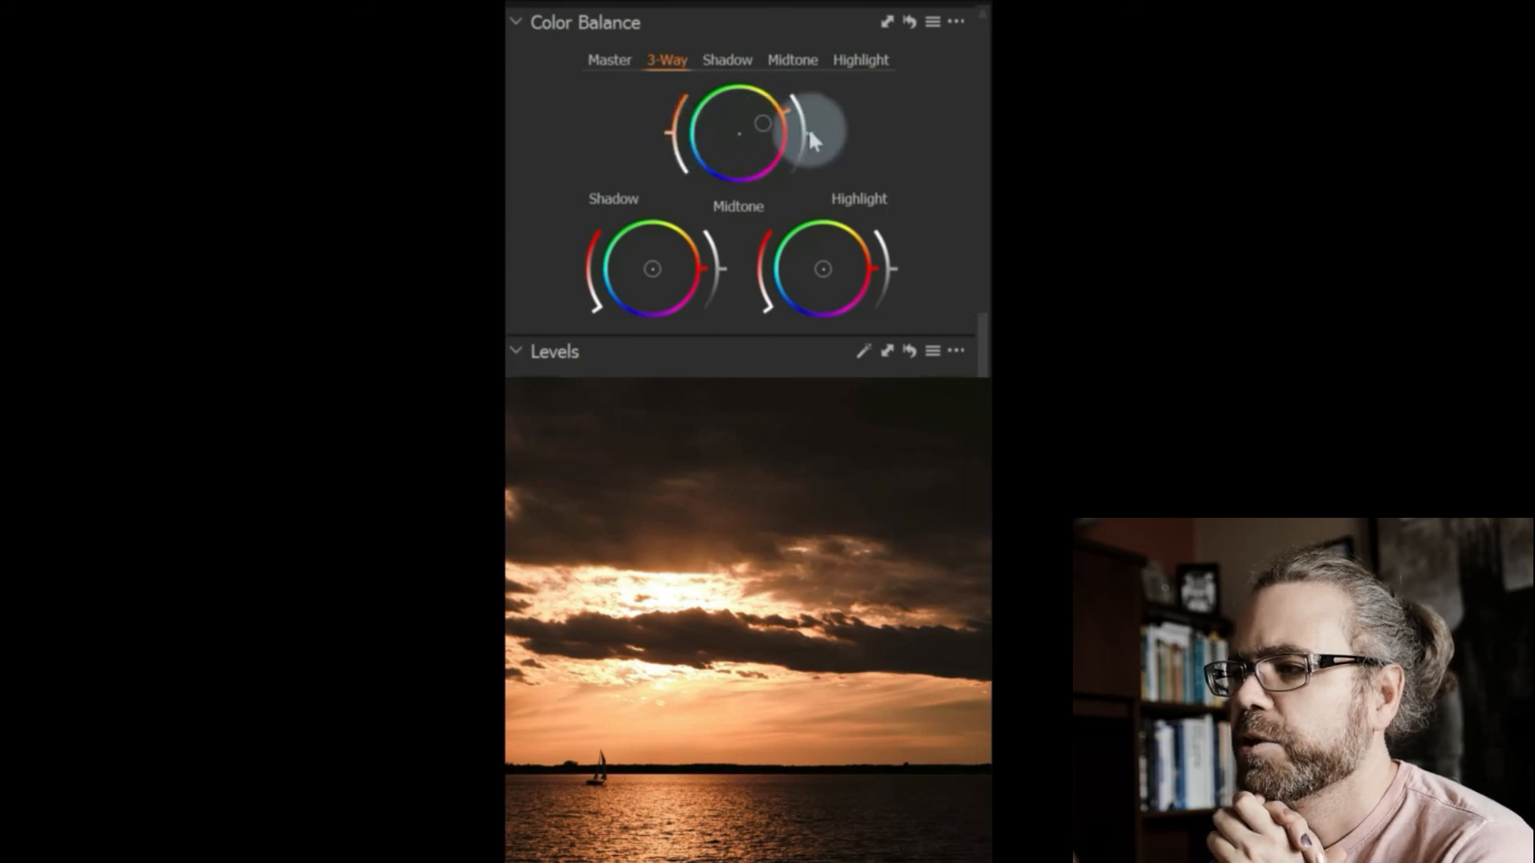
pyautogui.moveTo(811, 131); pyautogui.dragTo(811, 117)
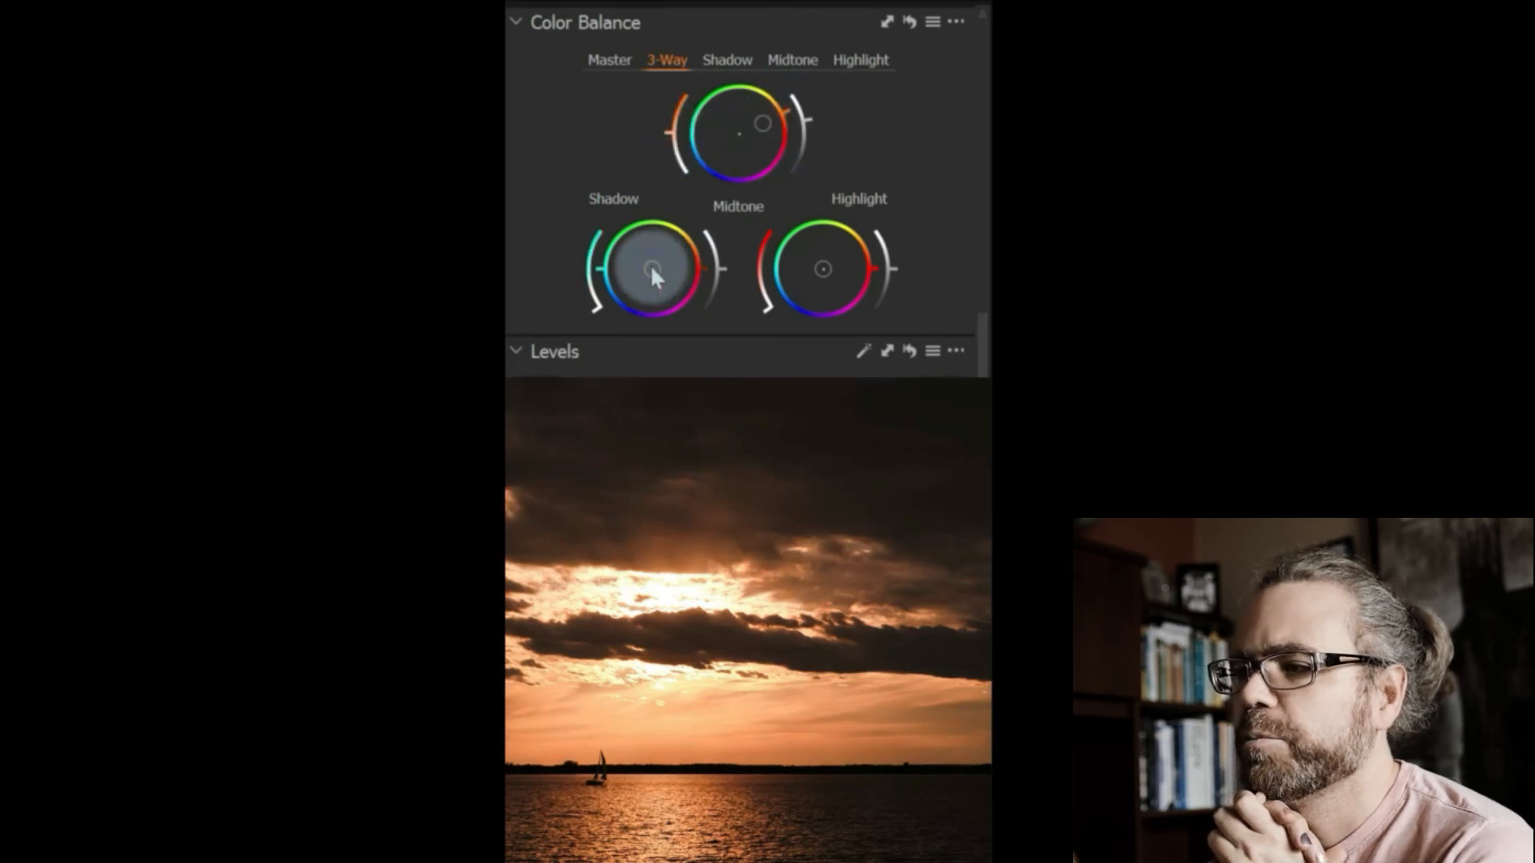
# Tint the shadows blue and darken them slightly, and tint the highlights orange in the 3-way Color Balance
pyautogui.moveTo(582, 274); pyautogui.dragTo(584, 282)
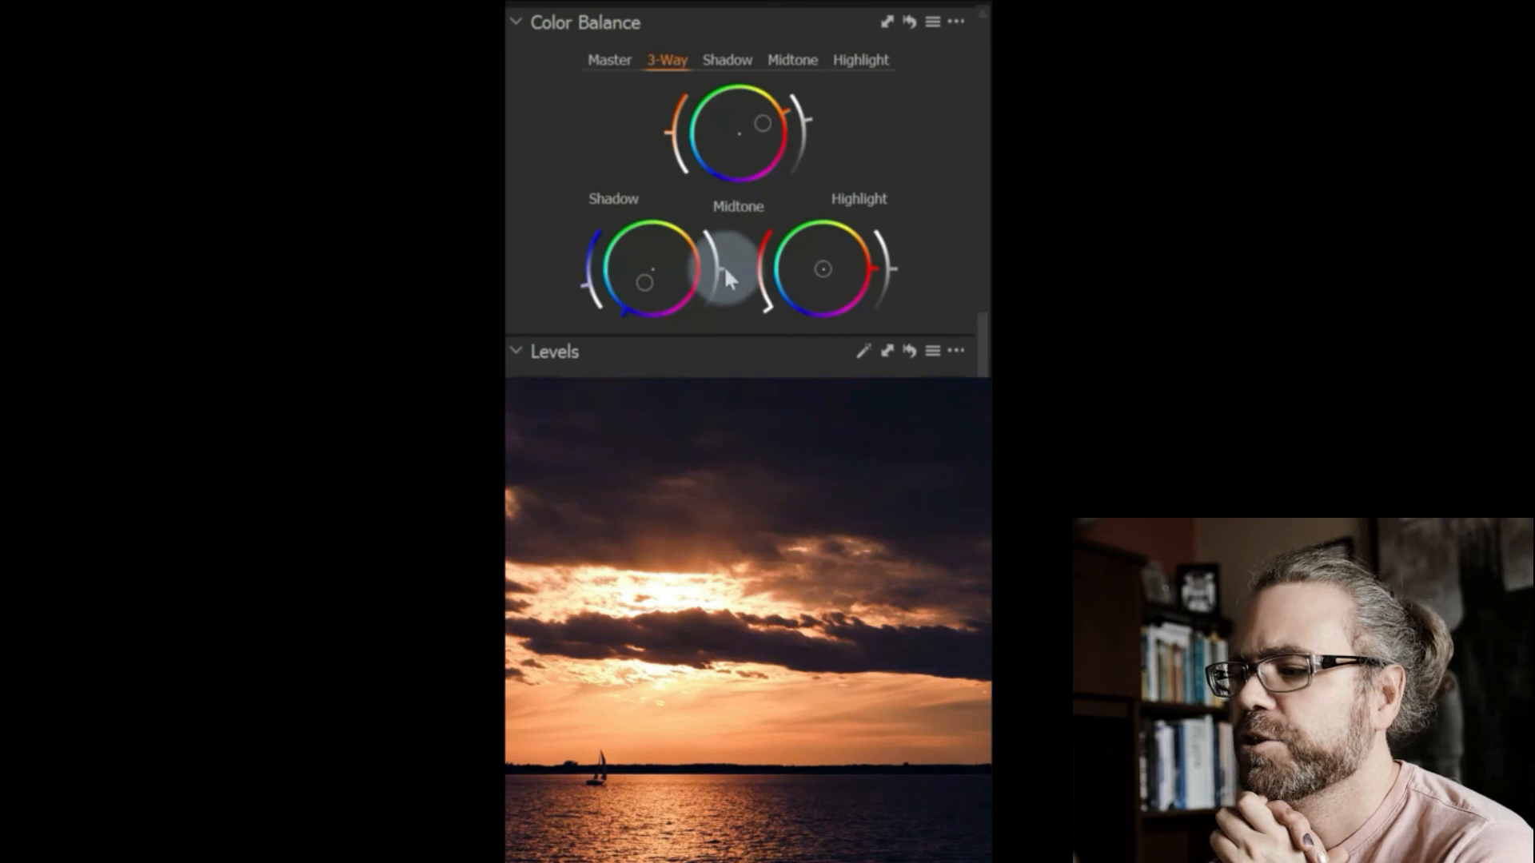
pyautogui.moveTo(725, 271); pyautogui.dragTo(719, 285)
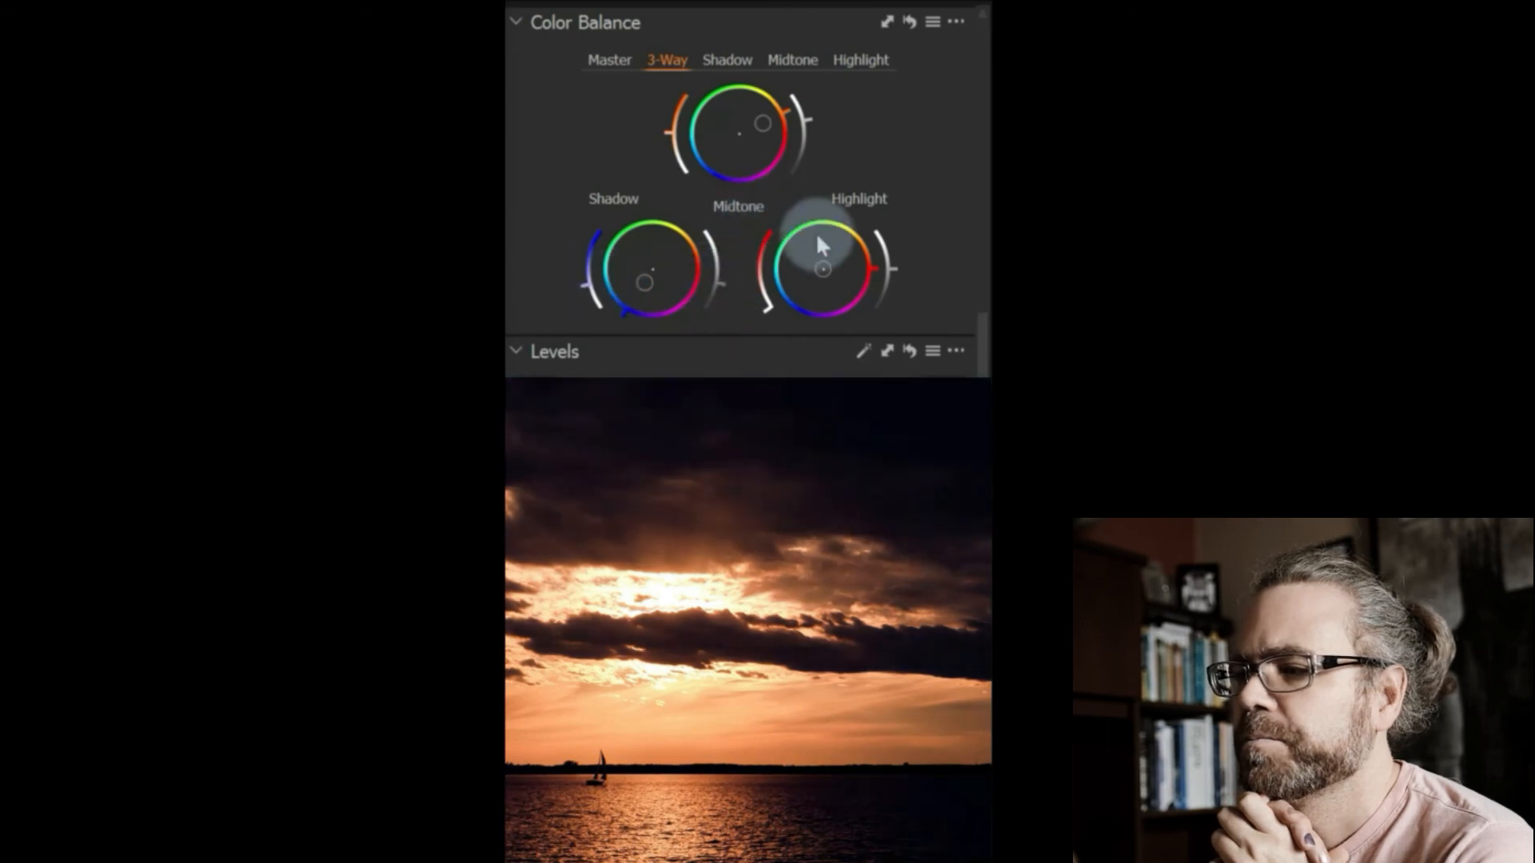
pyautogui.moveTo(821, 244); pyautogui.dragTo(833, 256)
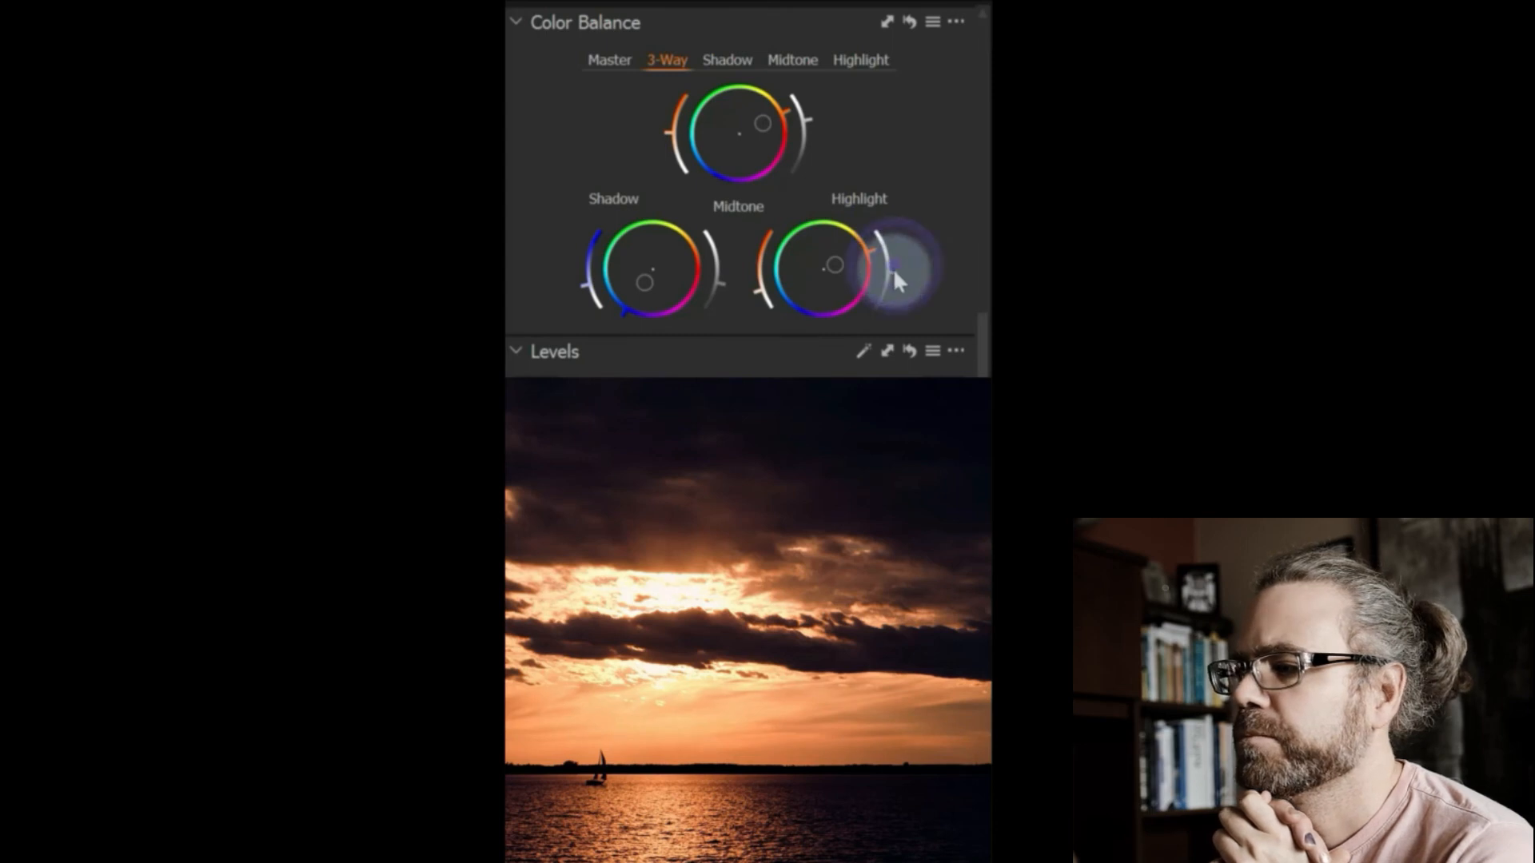
# Add a new adjustment layer named Sun and place a radial gradient mask over the bright sun area in the clouds
pyautogui.scroll(10, 918, 231)
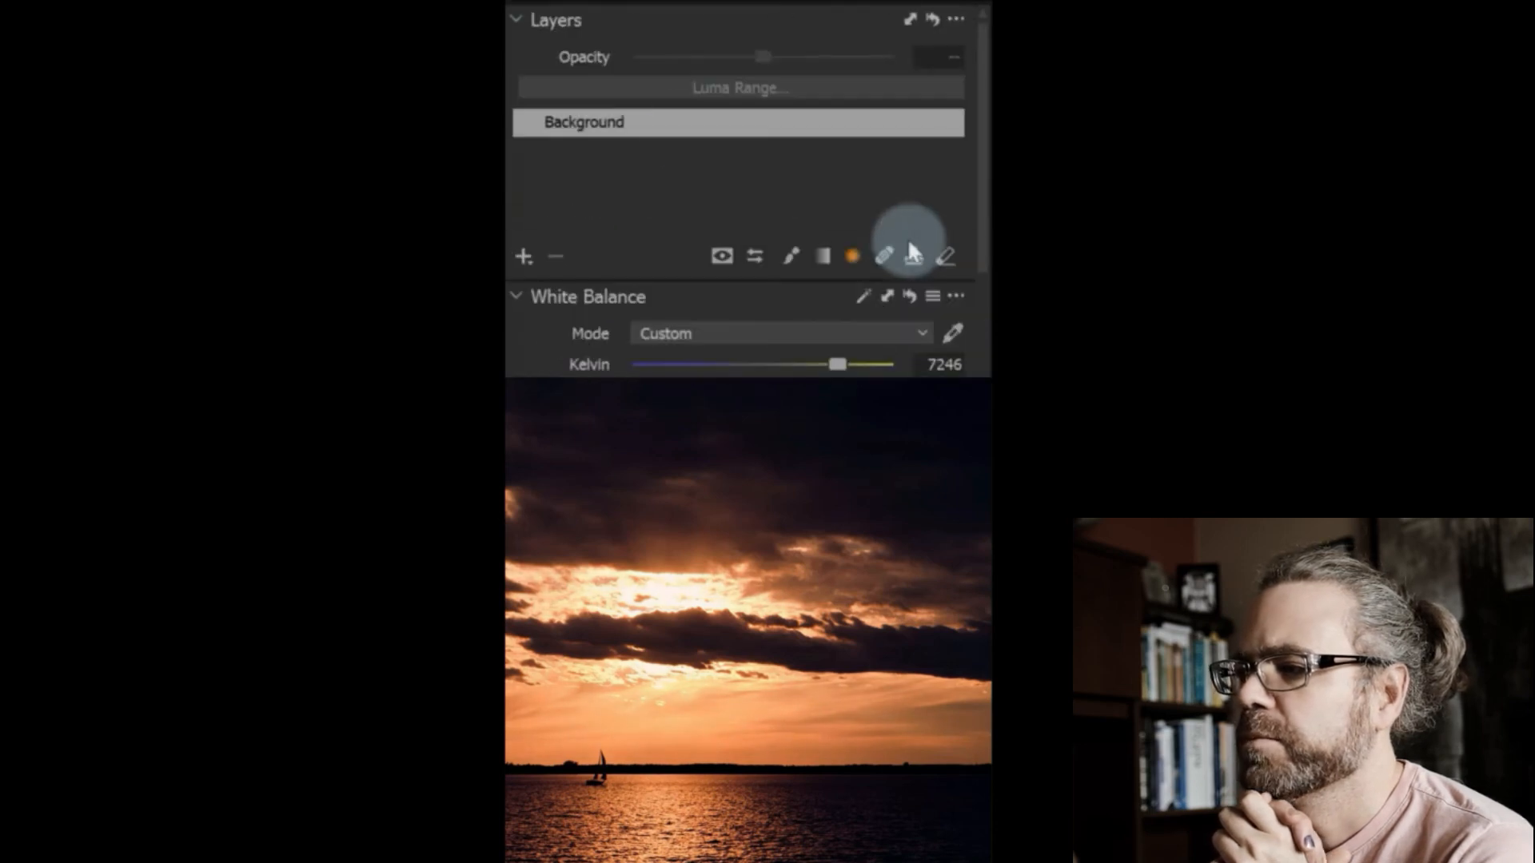
pyautogui.click(523, 257)
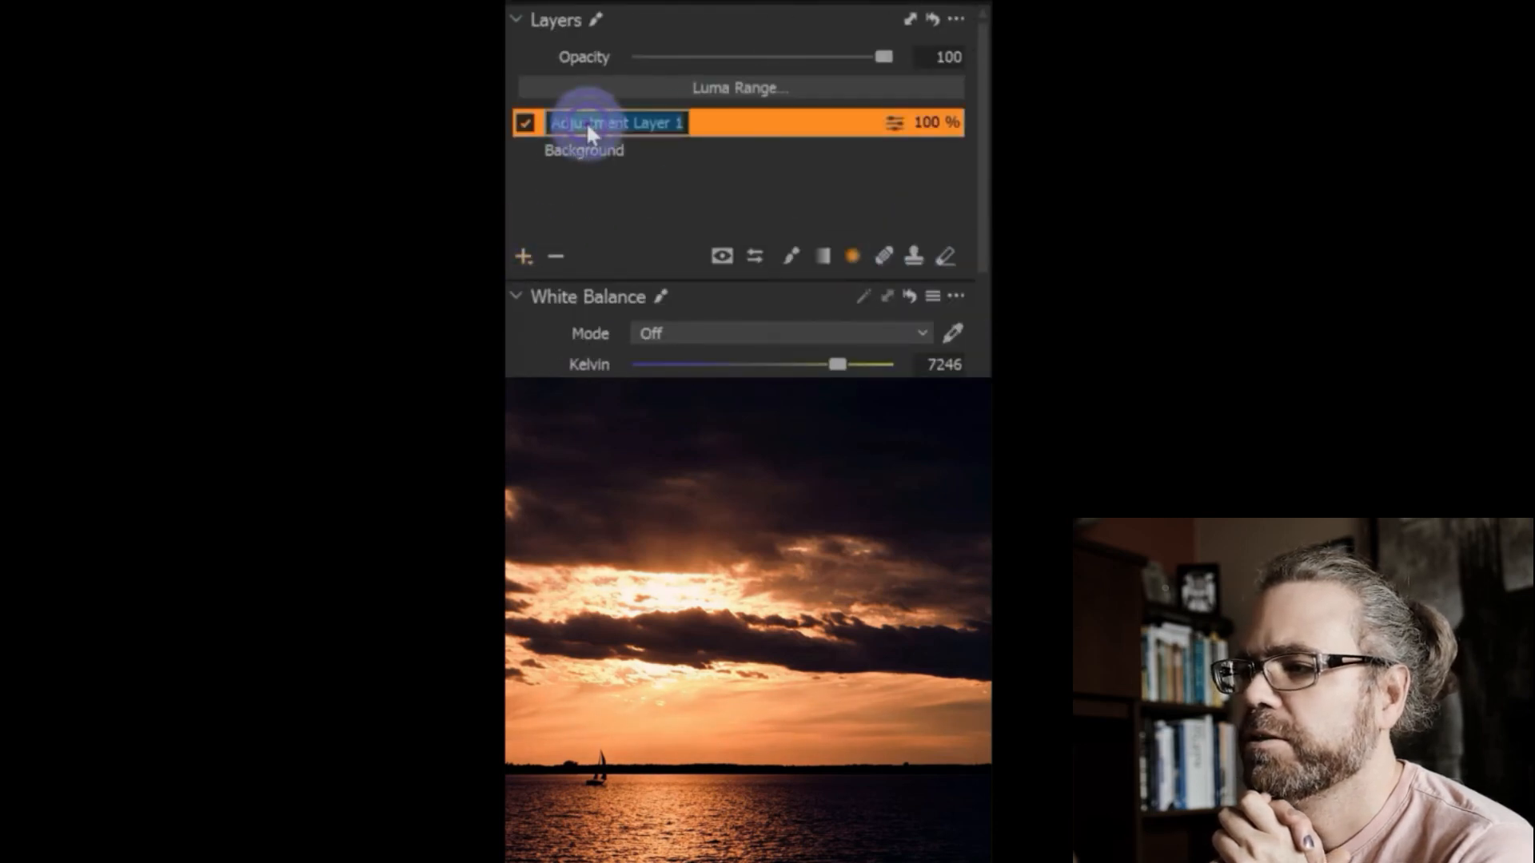
pyautogui.write('Sun')
pyautogui.click(851, 256)
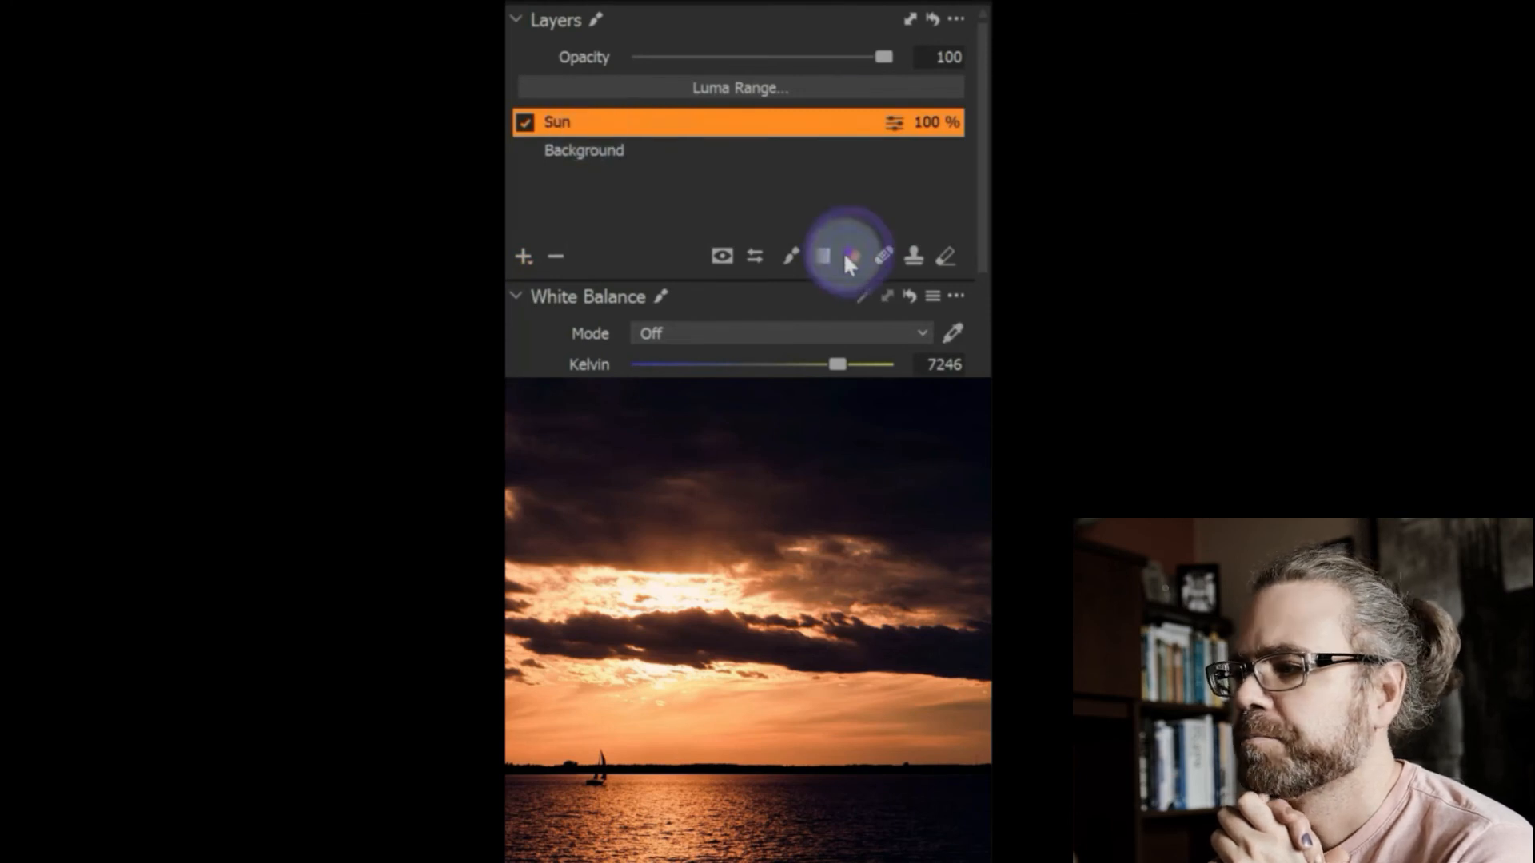
pyautogui.moveTo(660, 600); pyautogui.dragTo(864, 710)
pyautogui.moveTo(713, 614); pyautogui.dragTo(685, 597)
# Set the Sun layer's exposure to 0,73 and contrast to 9, raise its brightness, and compare the result with the original
pyautogui.scroll(-4, 765, 246)
pyautogui.moveTo(763, 246); pyautogui.dragTo(784, 247)
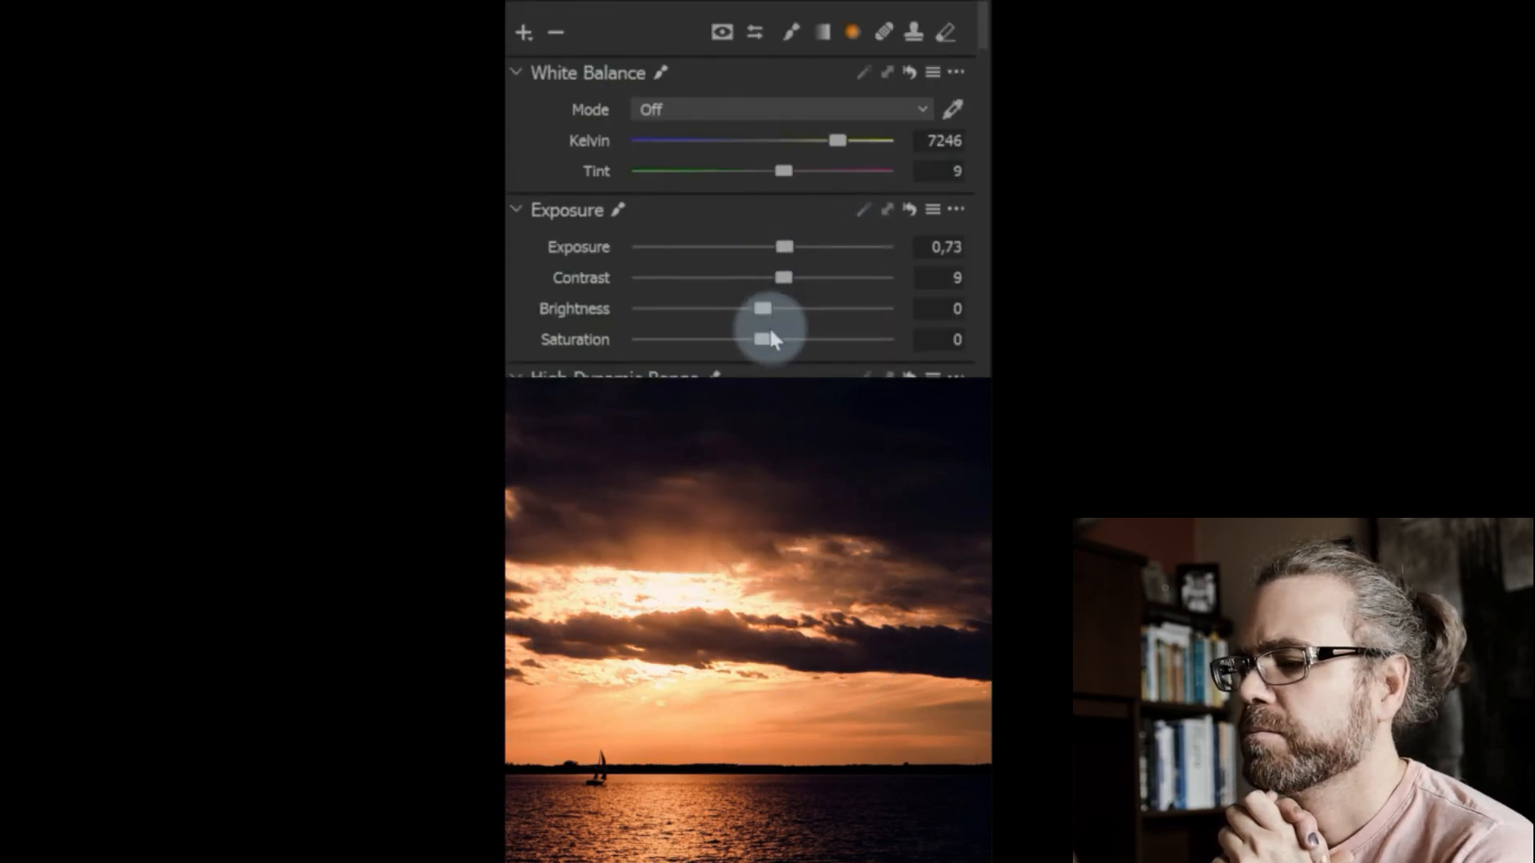
pyautogui.moveTo(764, 310); pyautogui.dragTo(820, 276)
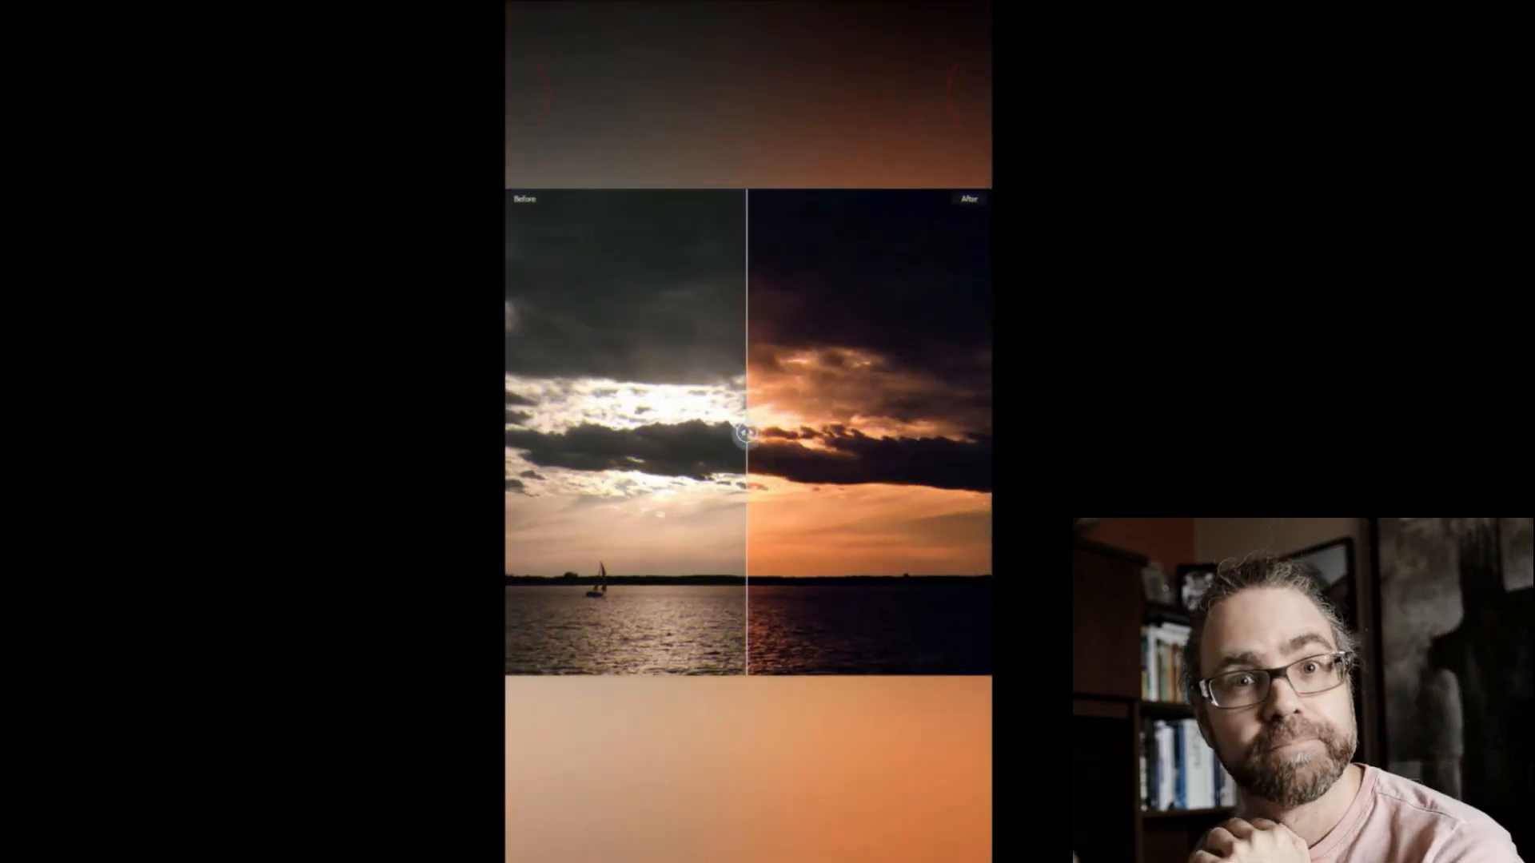
pyautogui.moveTo(742, 434); pyautogui.dragTo(508, 432)
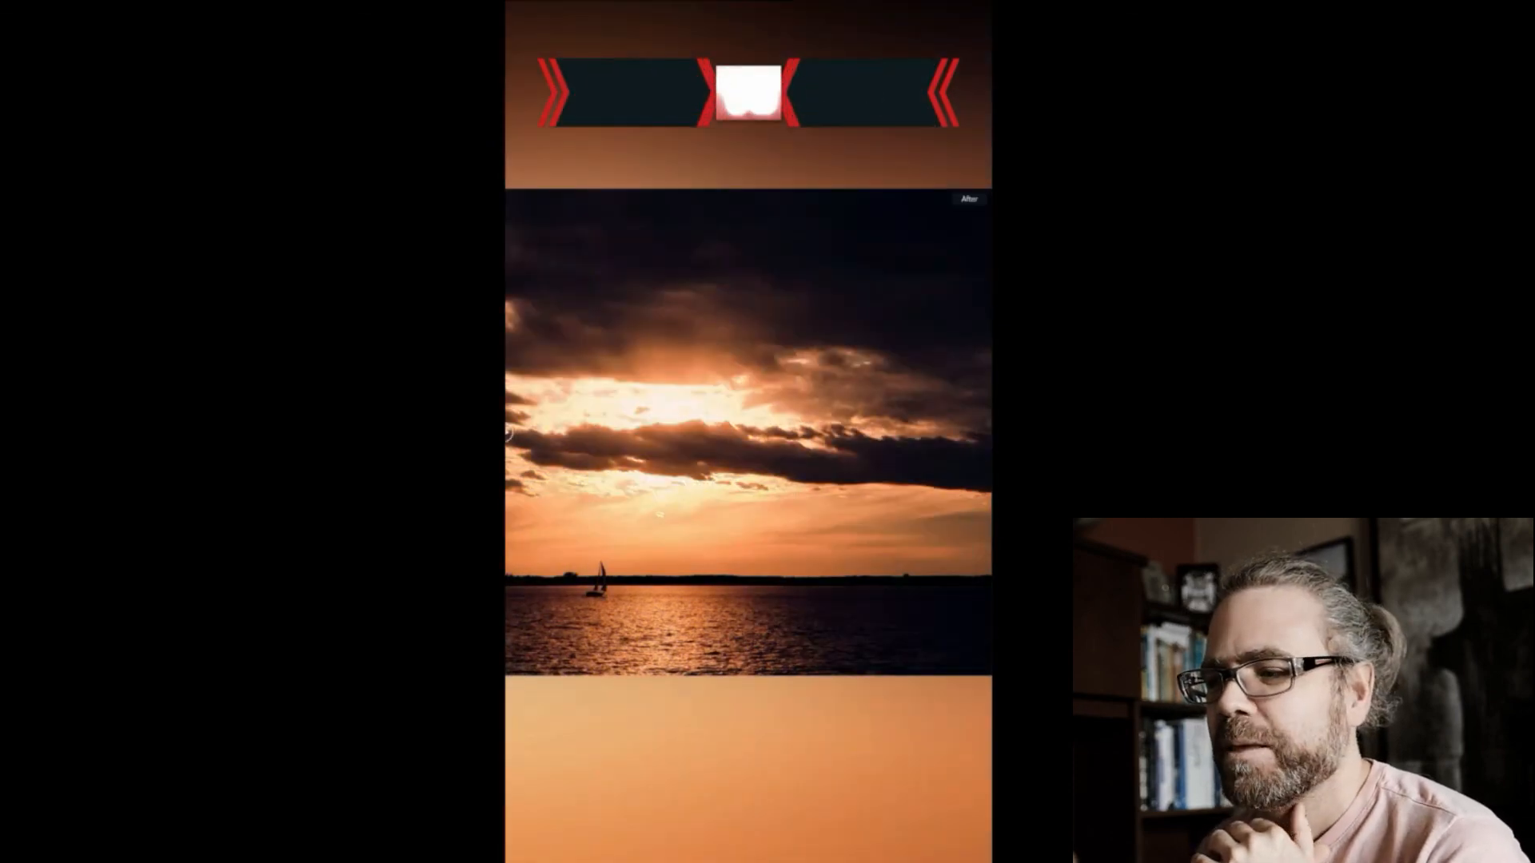